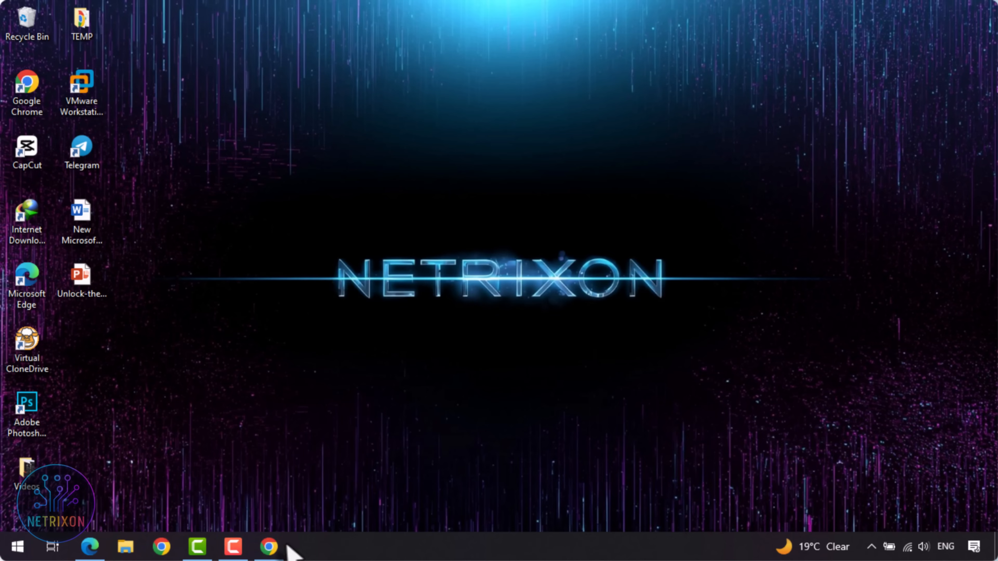
- Open the n8n.io website in Chrome and go to its account registration page
left_click(270, 545)
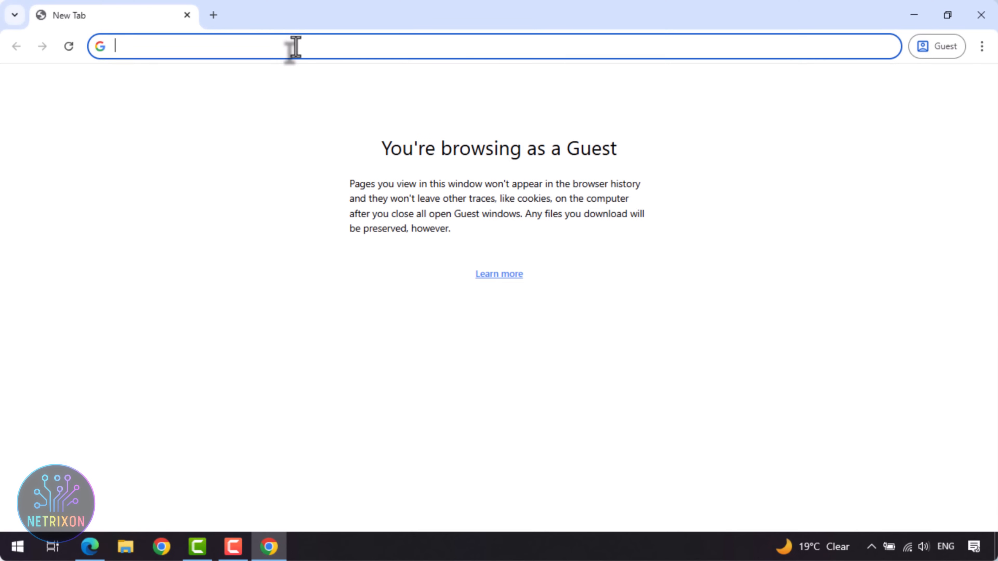
type("n8n.i")
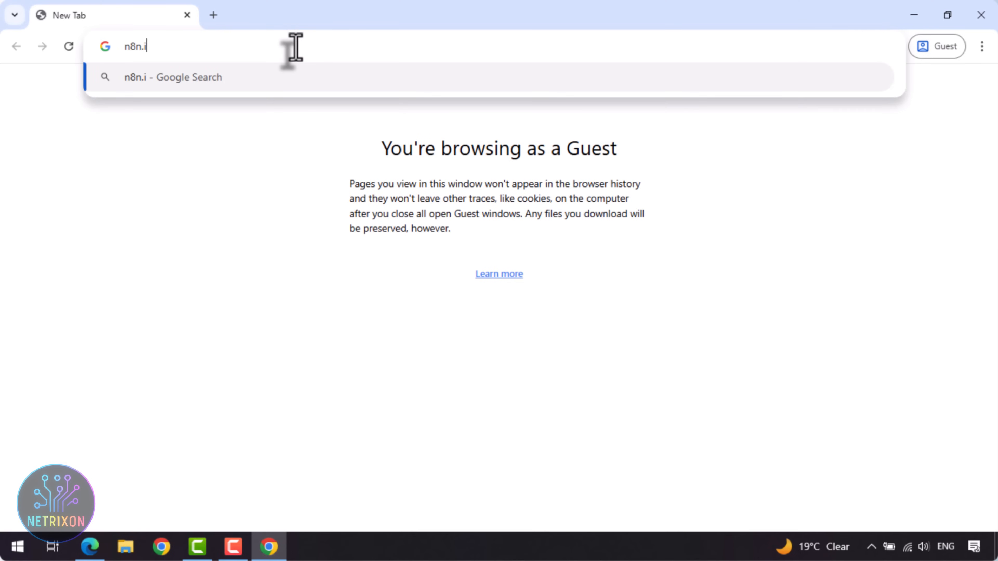
type("o")
key("Return")
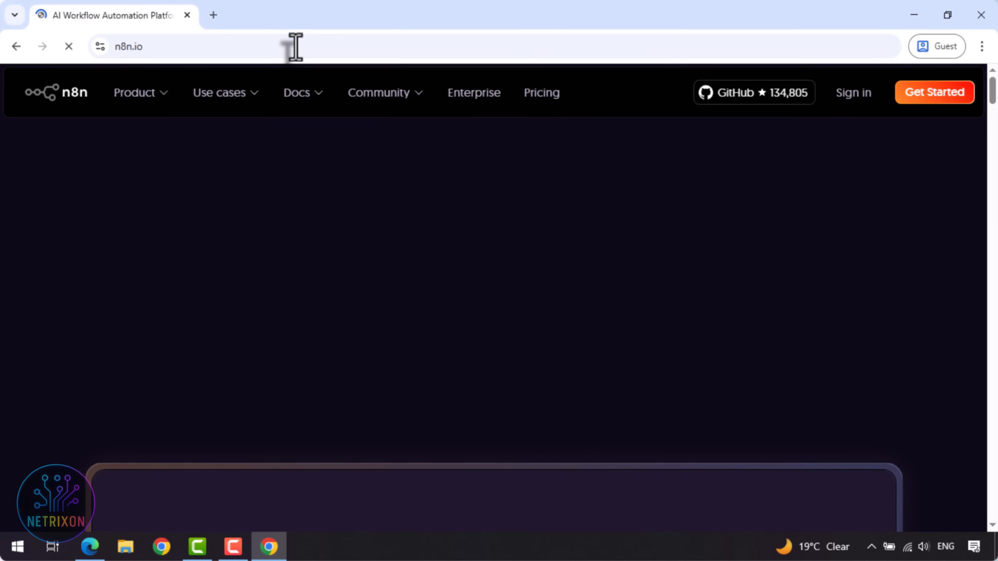
left_click(929, 86)
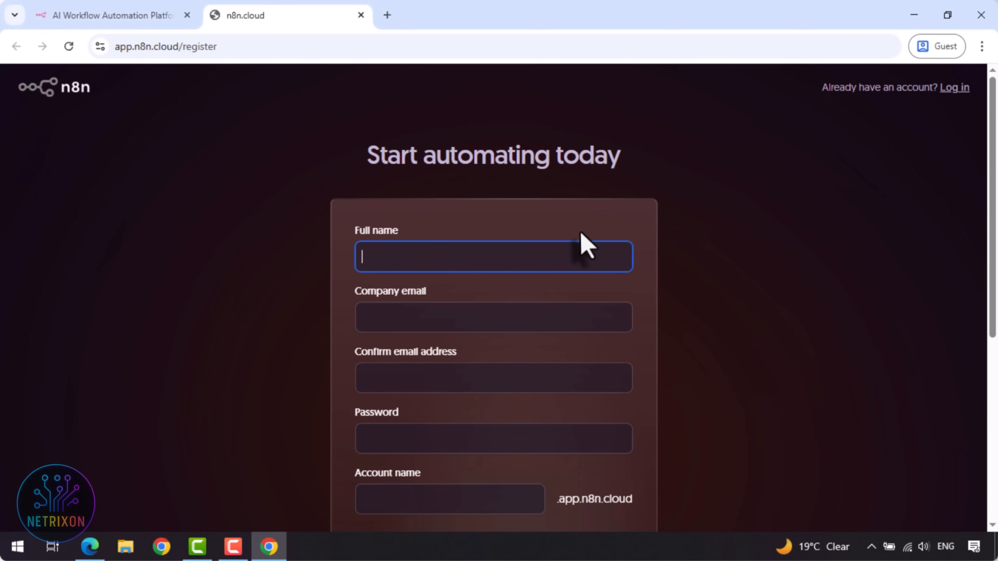
- Fill in the full name, company email, email confirmation and account password on the registration form
type("Netrixon")
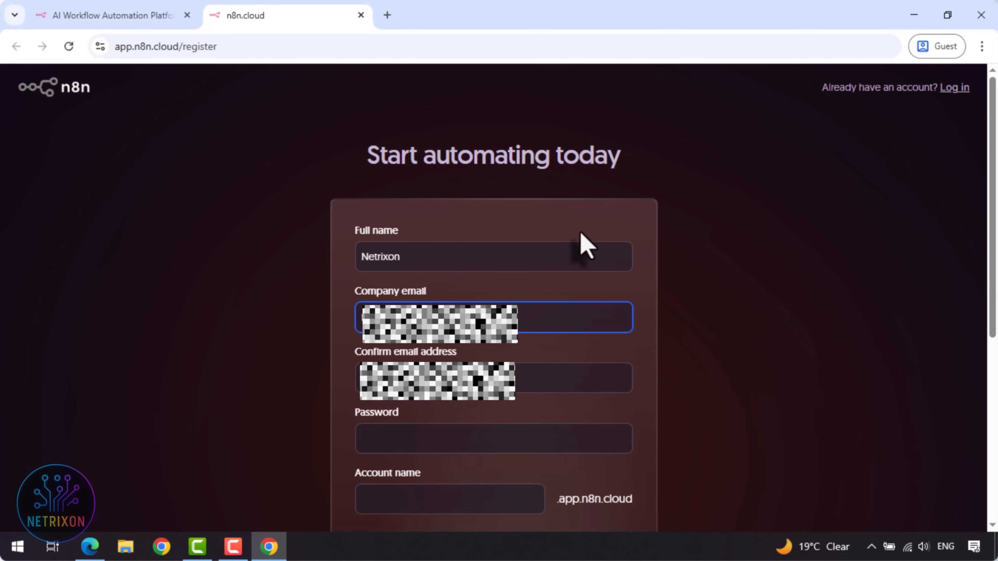
key("Tab")
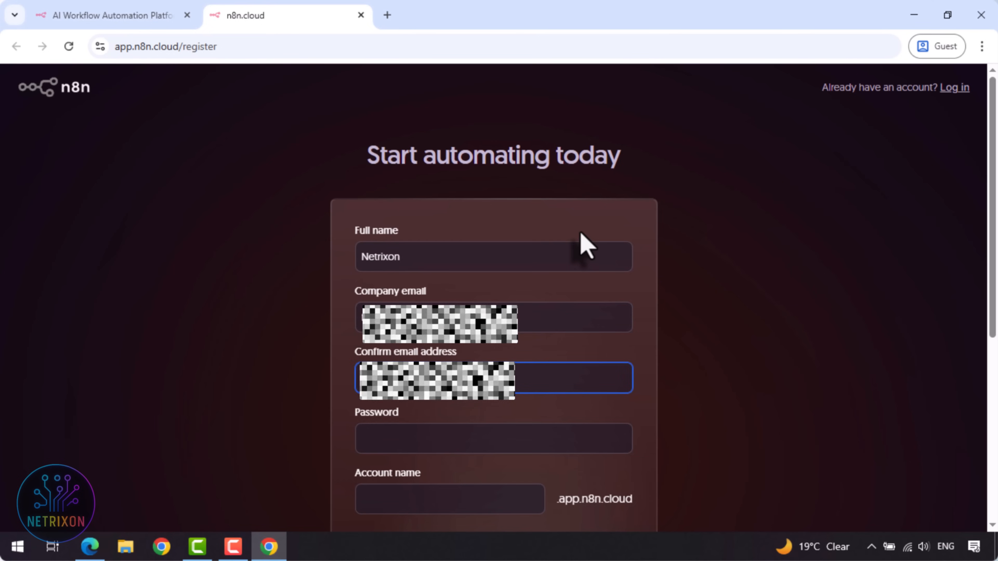
left_click_drag(495, 321, 224, 334)
left_click(436, 379)
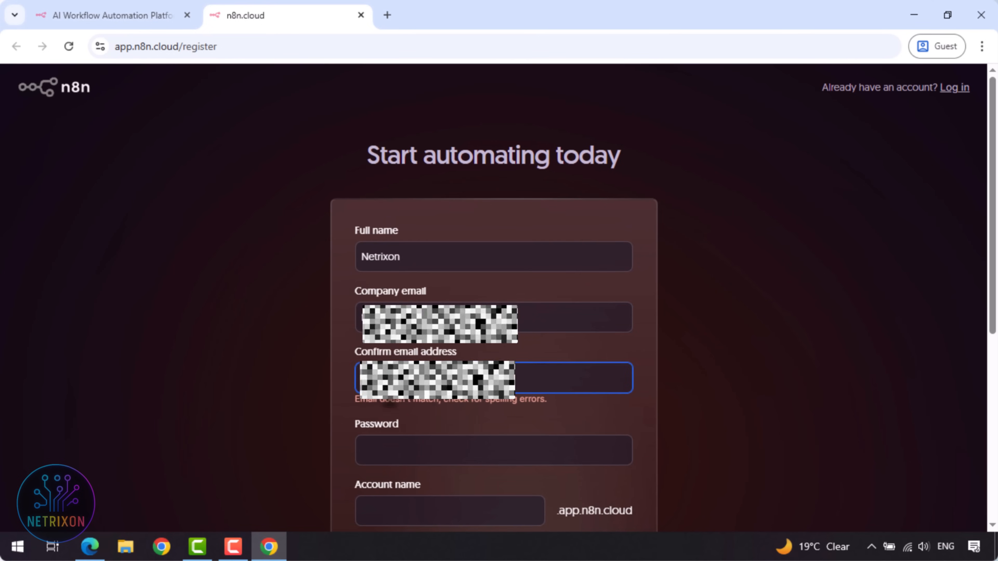
left_click(443, 437)
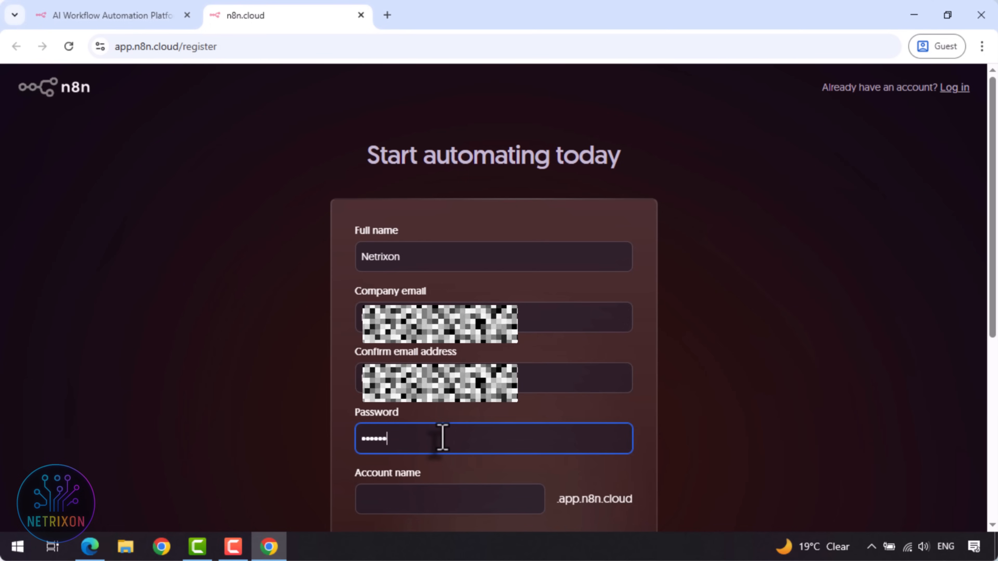
key("Tab")
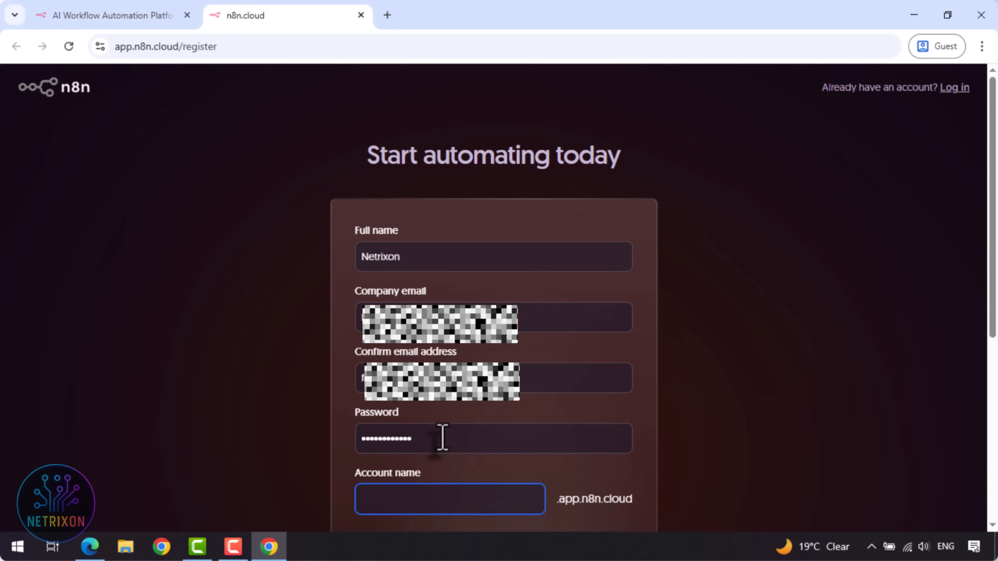
- Set the account name to netrixon and start the free 14-day trial
type("netrixon")
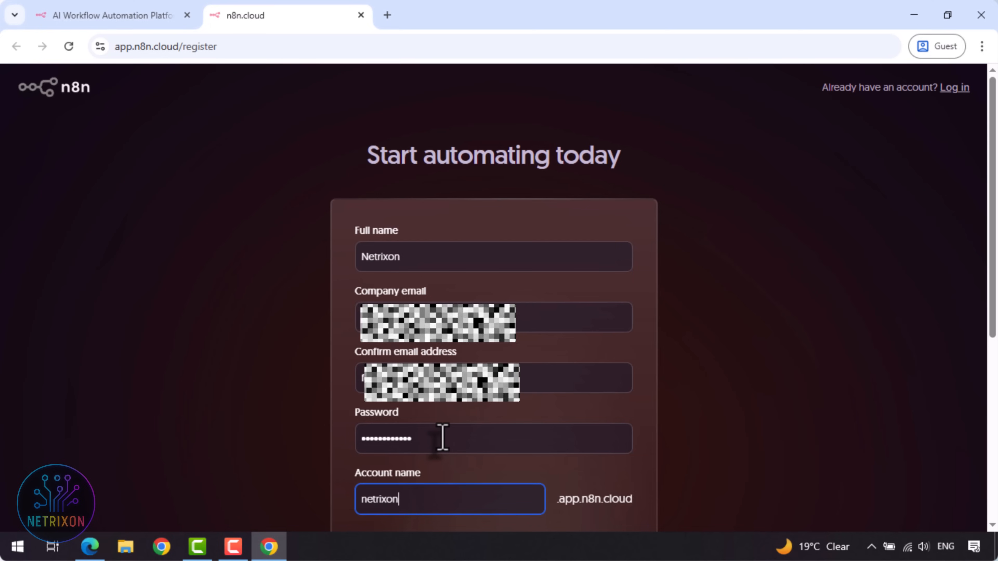
scroll(442, 438, "down", 5)
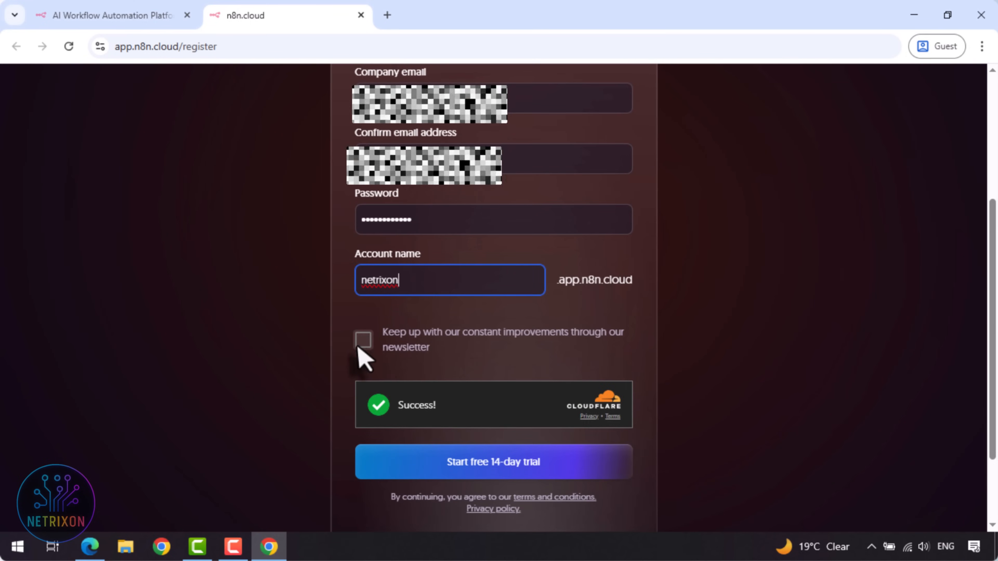
left_click(455, 475)
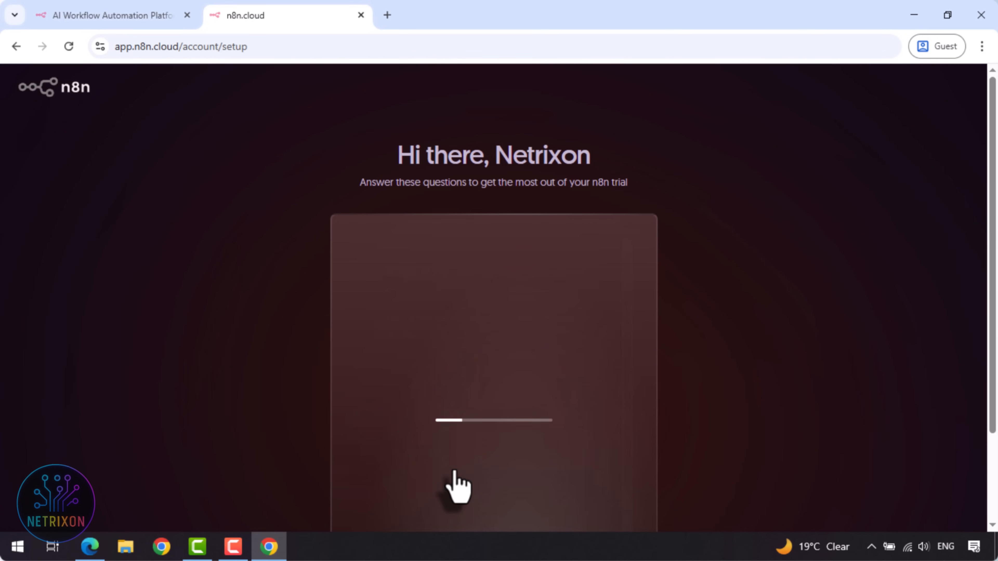
- Answer the setup questions with company size Only me, team IT and company description Education
scroll(820, 292, "down", 2)
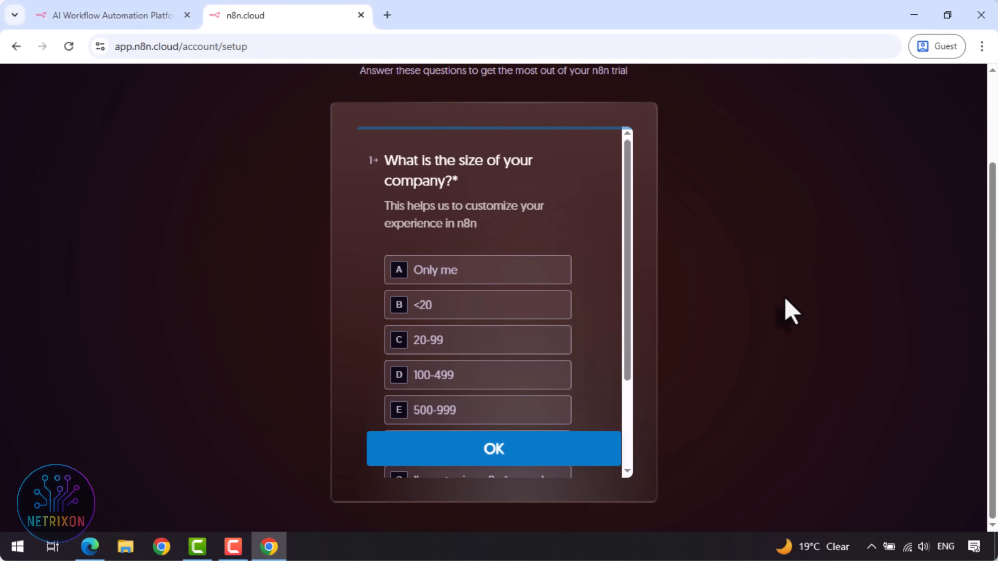
left_click(418, 268)
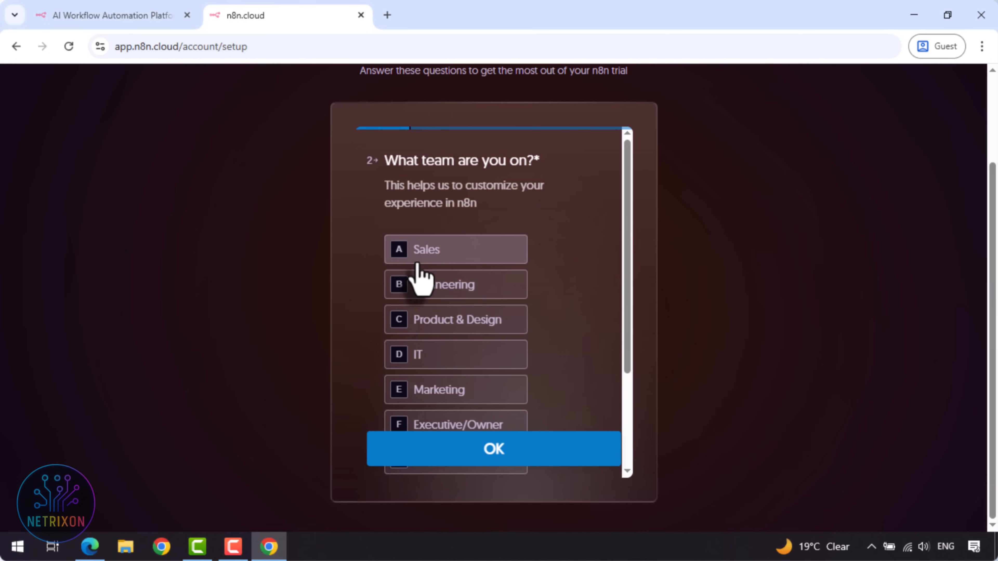
left_click(466, 364)
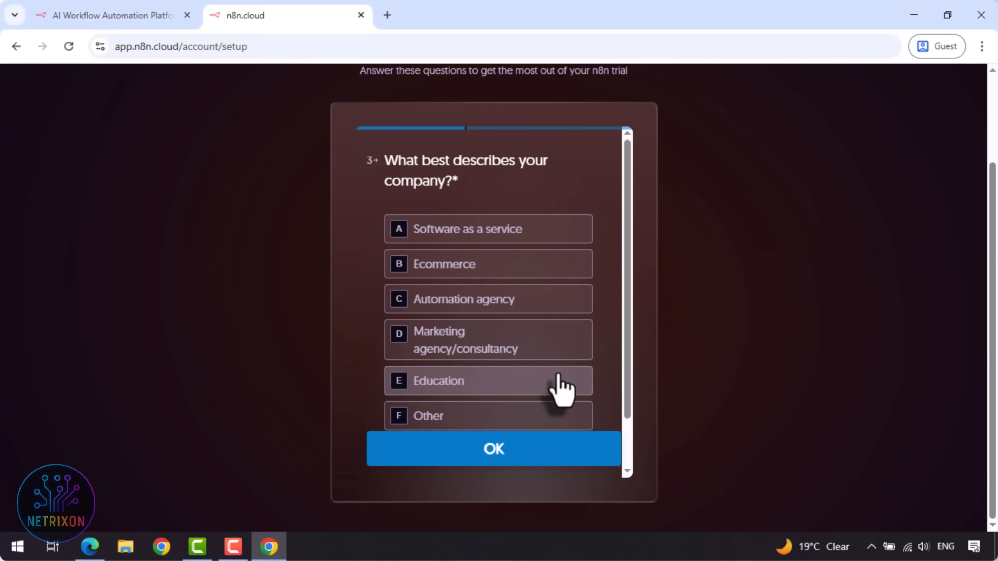
left_click(489, 421)
left_click(503, 454)
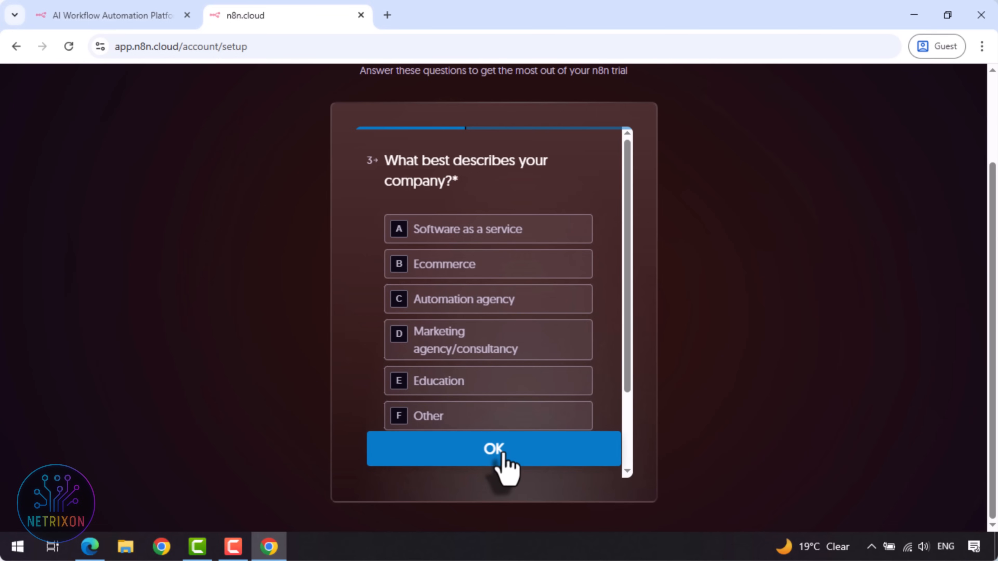
left_click(459, 387)
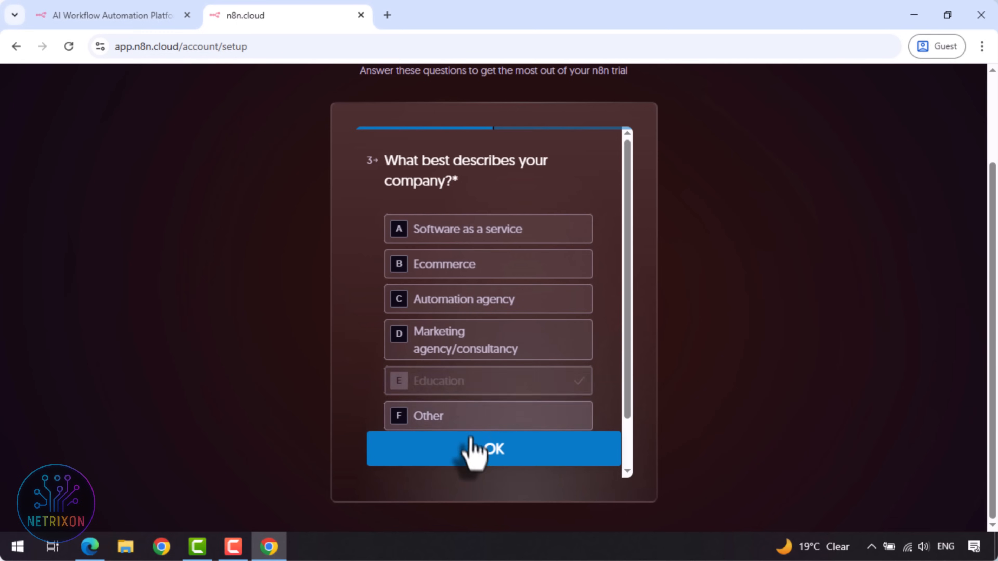
left_click(475, 452)
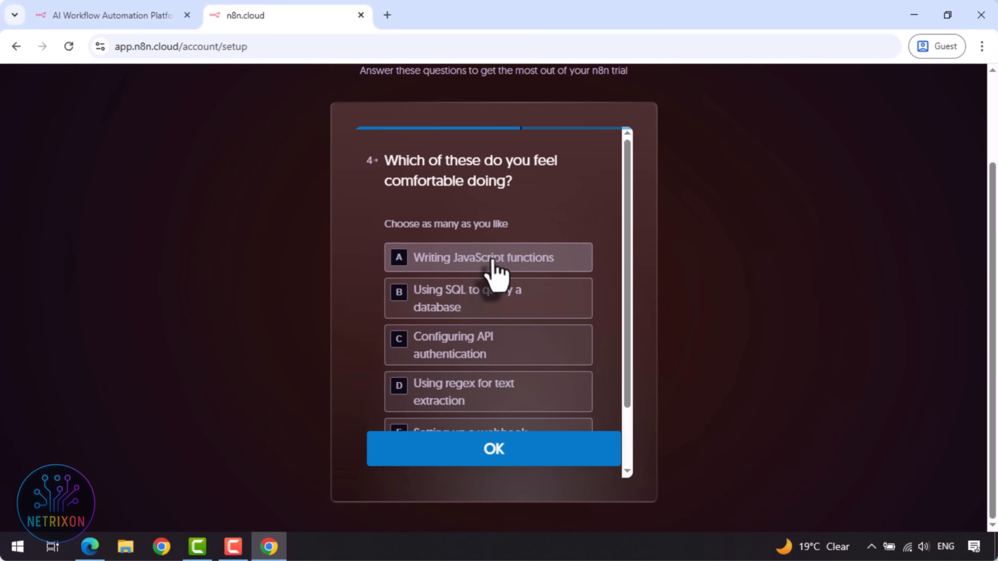
- Choose Using regex for text extraction as the comfortable skill and Google as the way of hearing about n8n
left_click(482, 403)
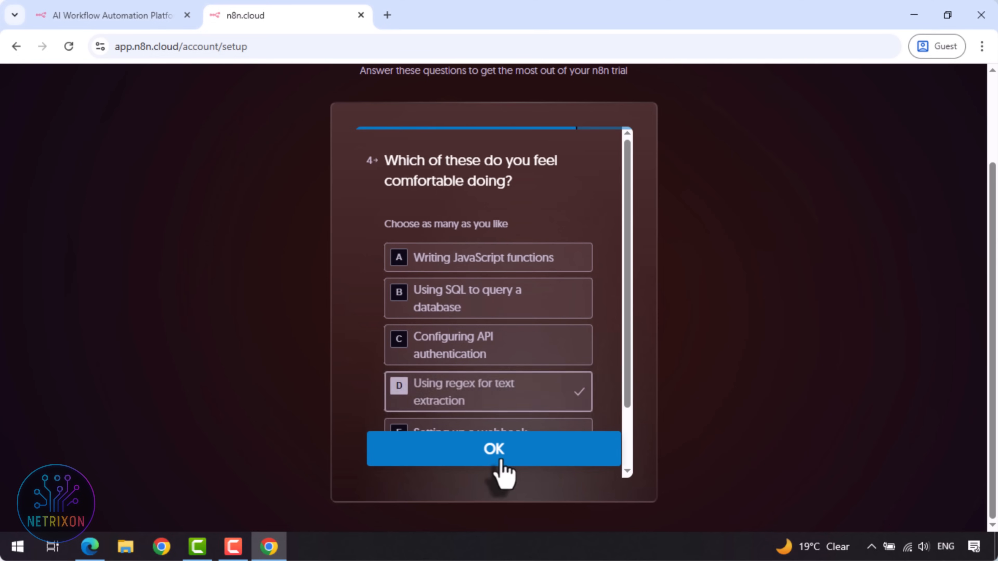
left_click(501, 460)
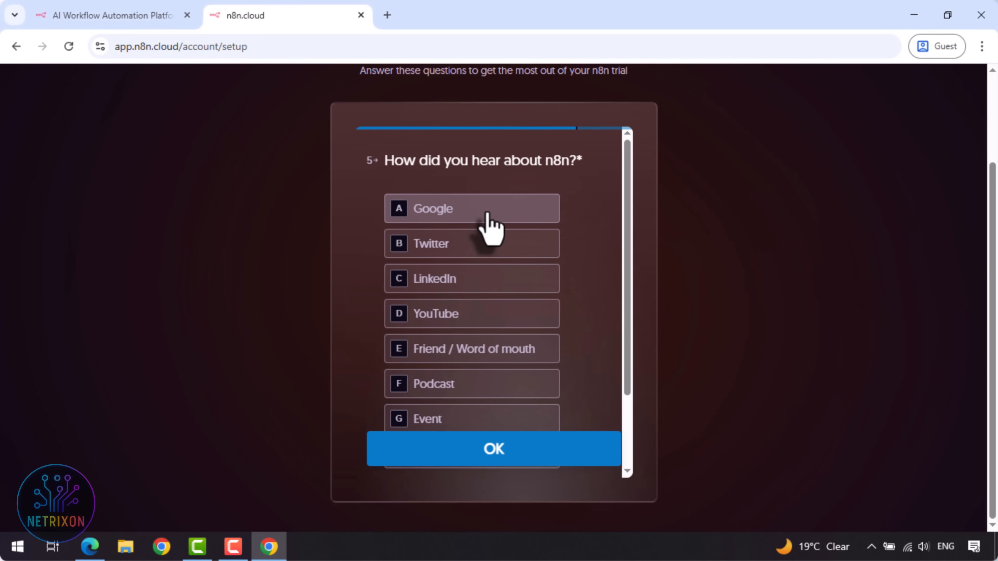
left_click(487, 214)
left_click(496, 458)
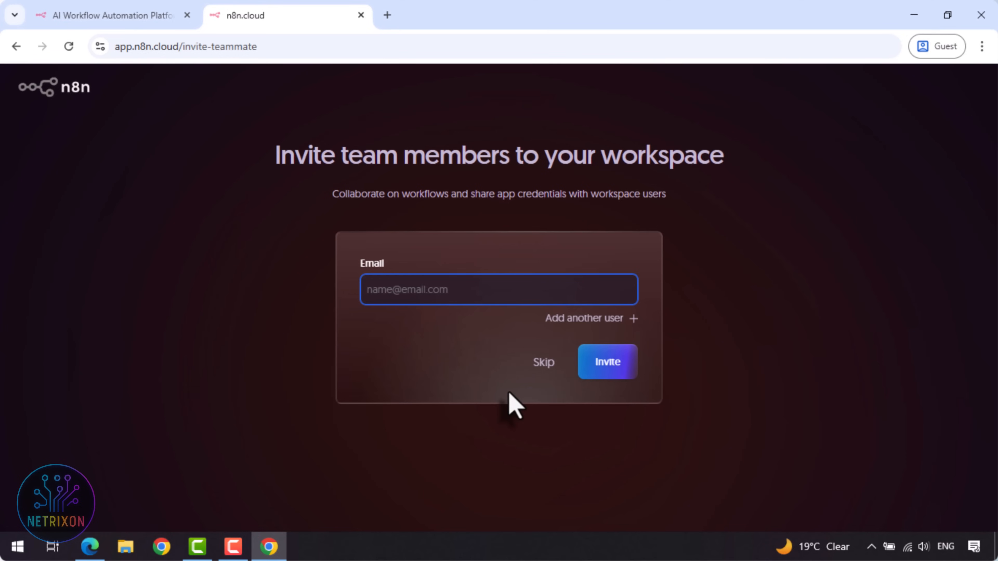
- Skip inviting team members and open the netrixon instance from the account dashboard
left_click(543, 366)
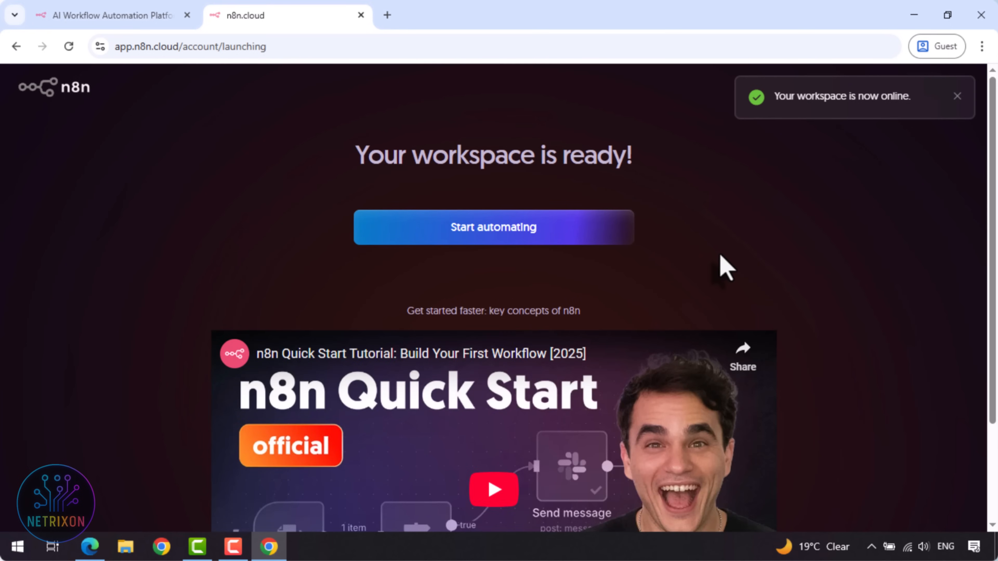
scroll(725, 266, "down", 3)
scroll(725, 266, "up", 3)
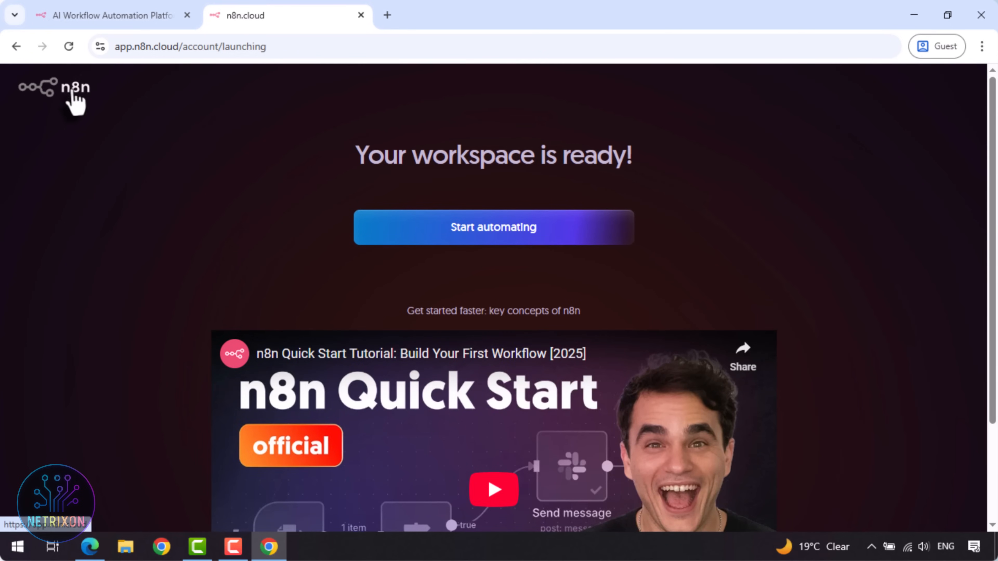
left_click(74, 103)
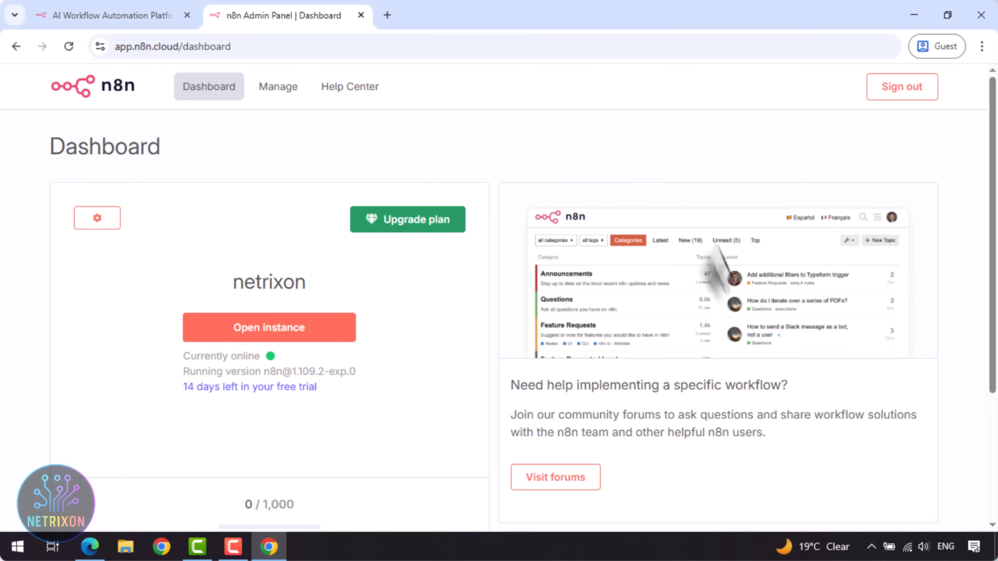
left_click(269, 334)
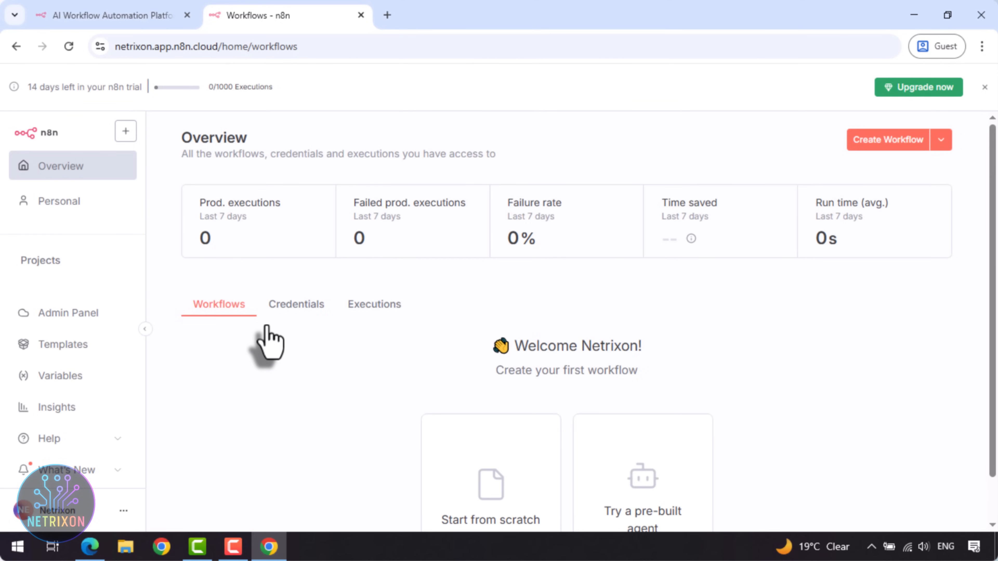
- Create a workflow from scratch and rename it to Netrixon workflow
scroll(268, 342, "down", 1)
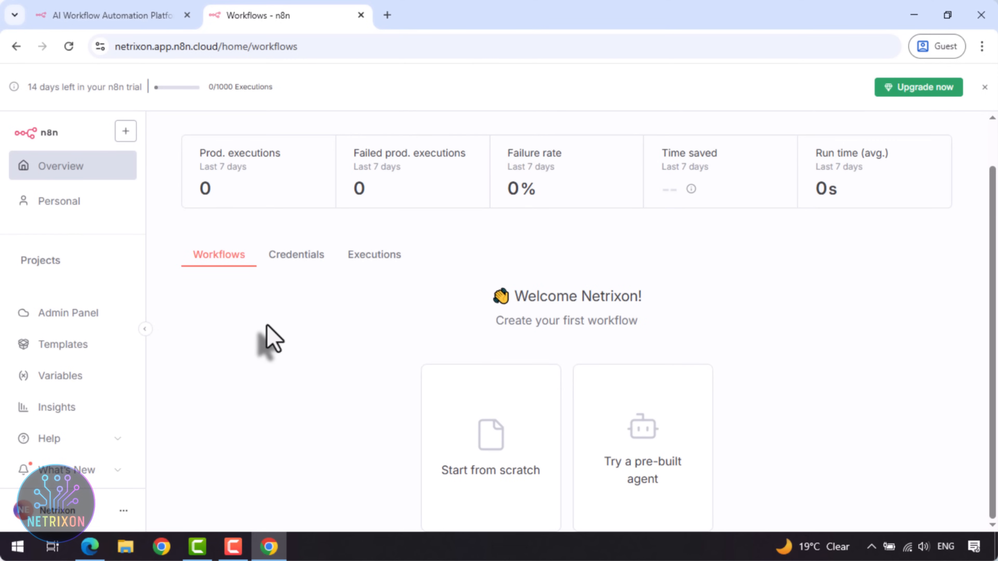
left_click(490, 452)
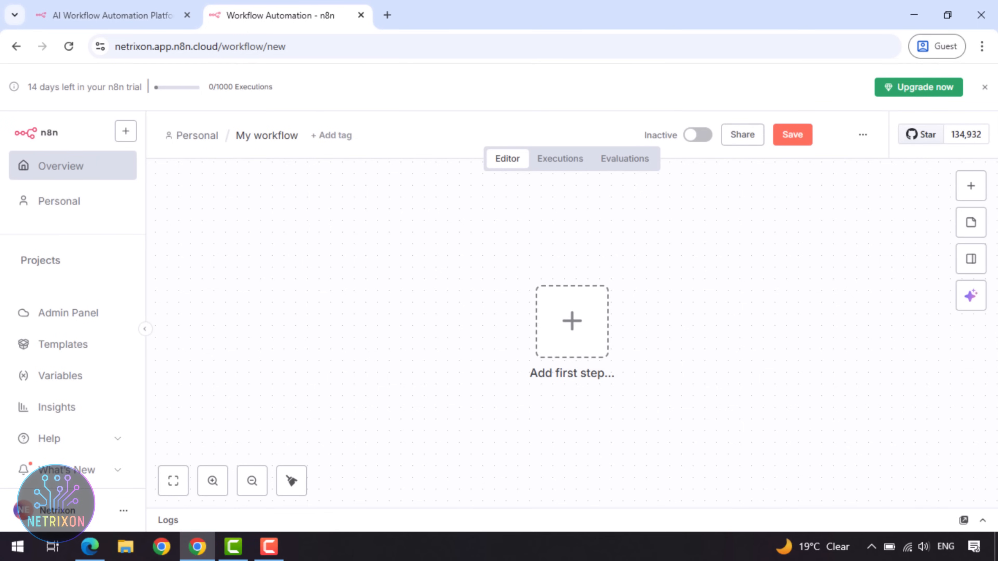
left_click(246, 135)
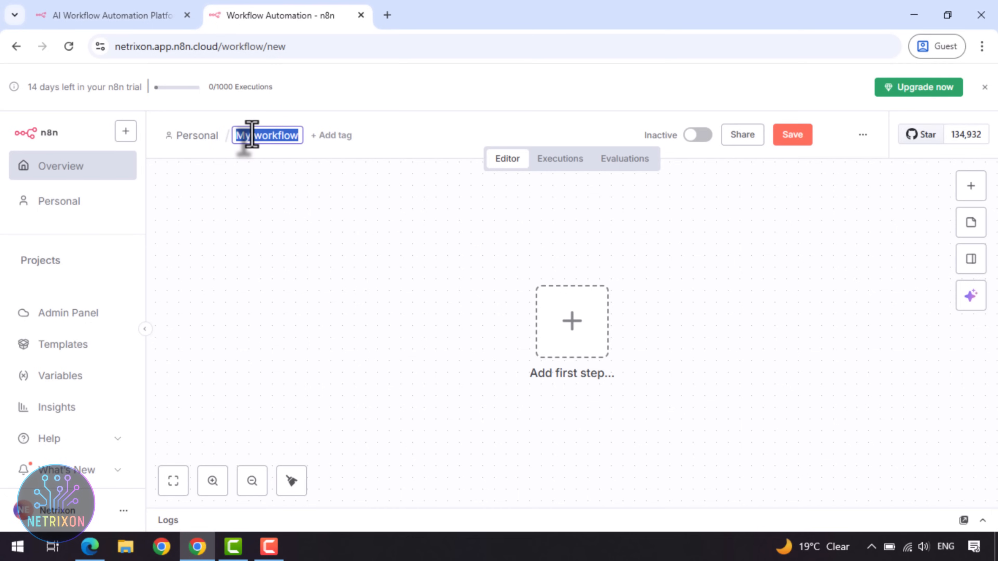
left_click_drag(251, 136, 229, 138)
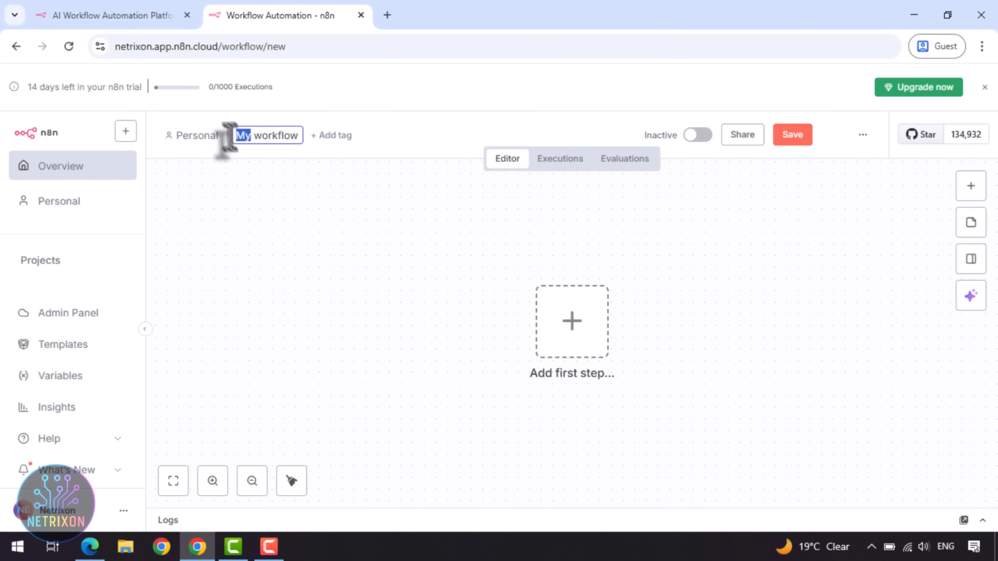
type("Netrixo")
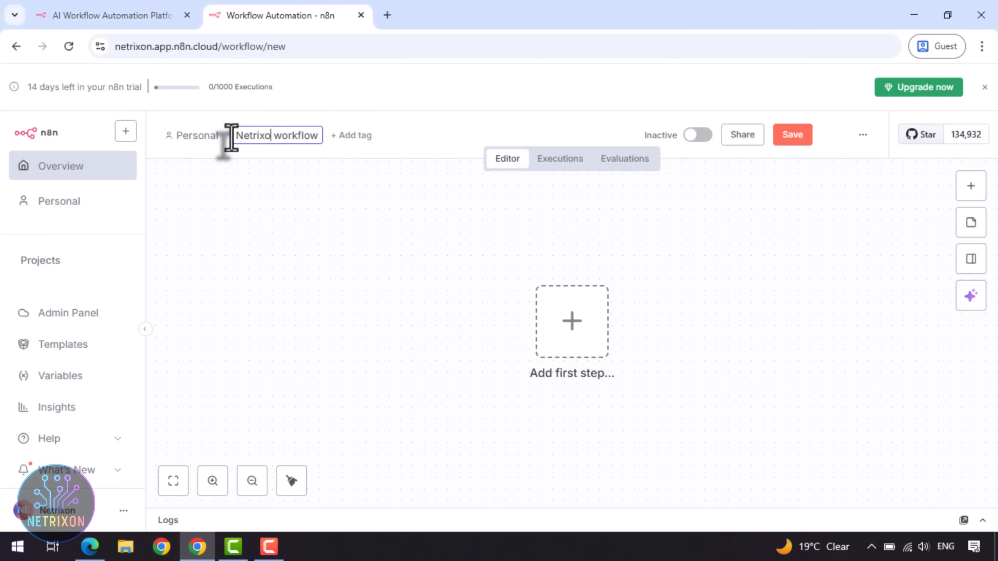
type("n")
key("Return")
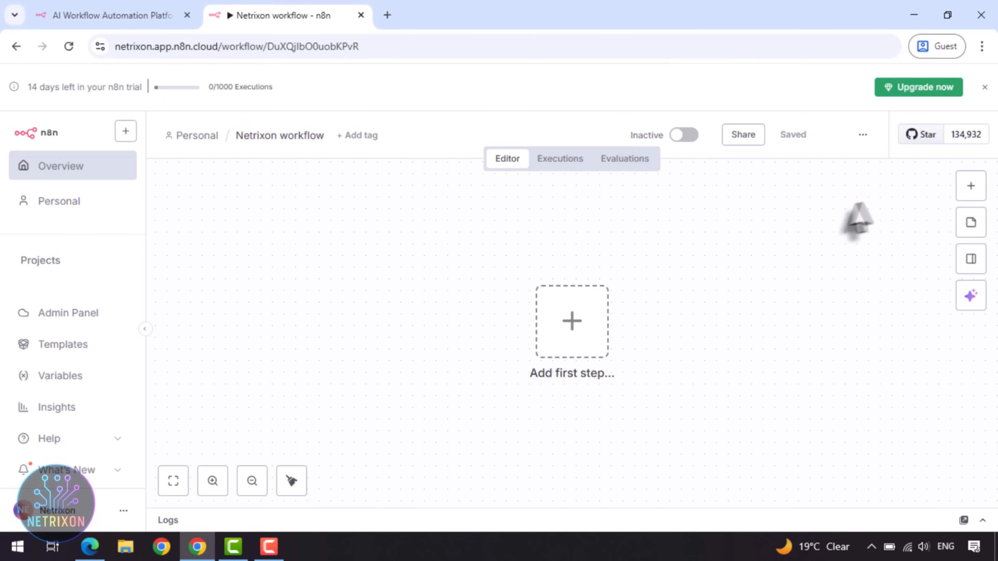
left_click(970, 191)
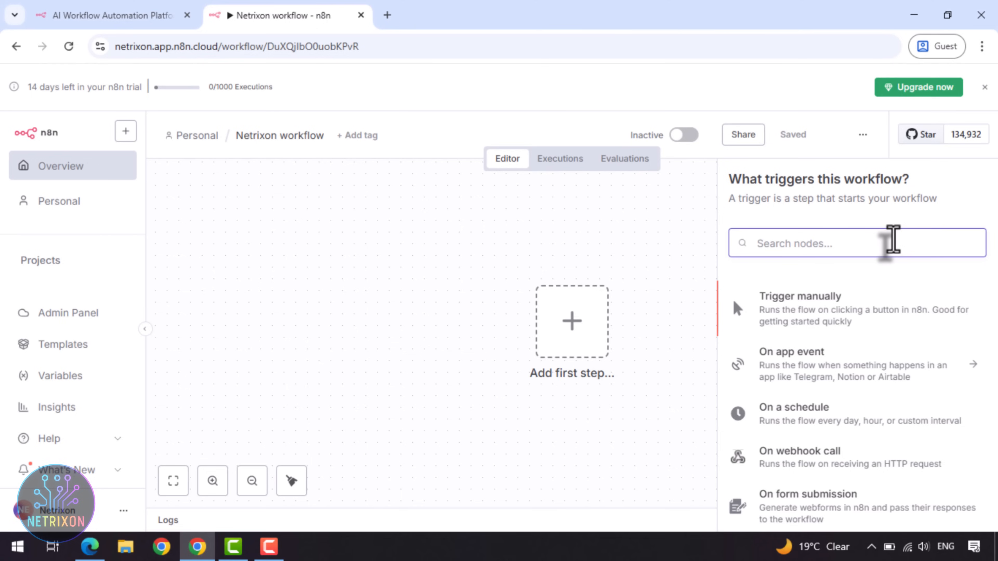
type("x")
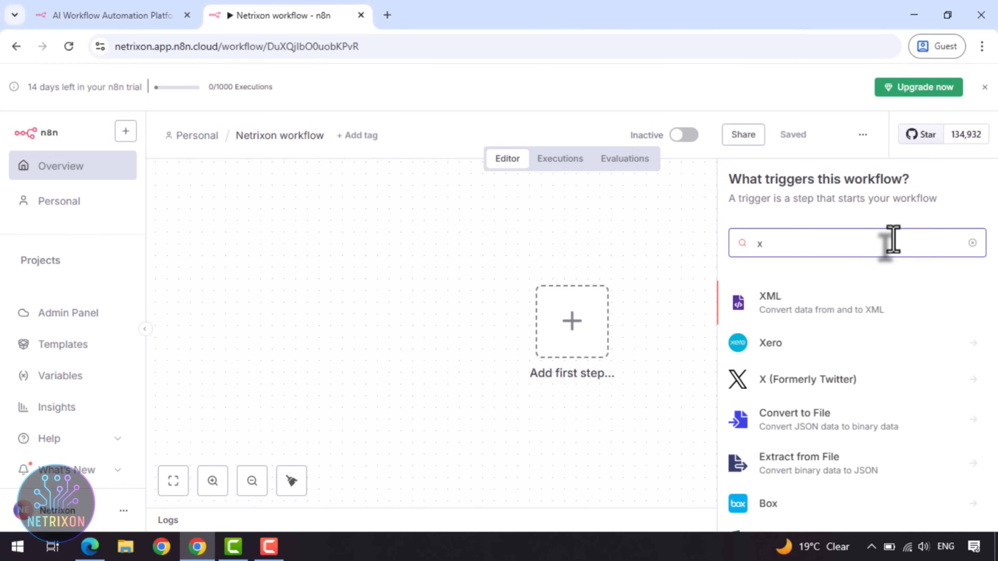
key("BackSpace")
key("Escape")
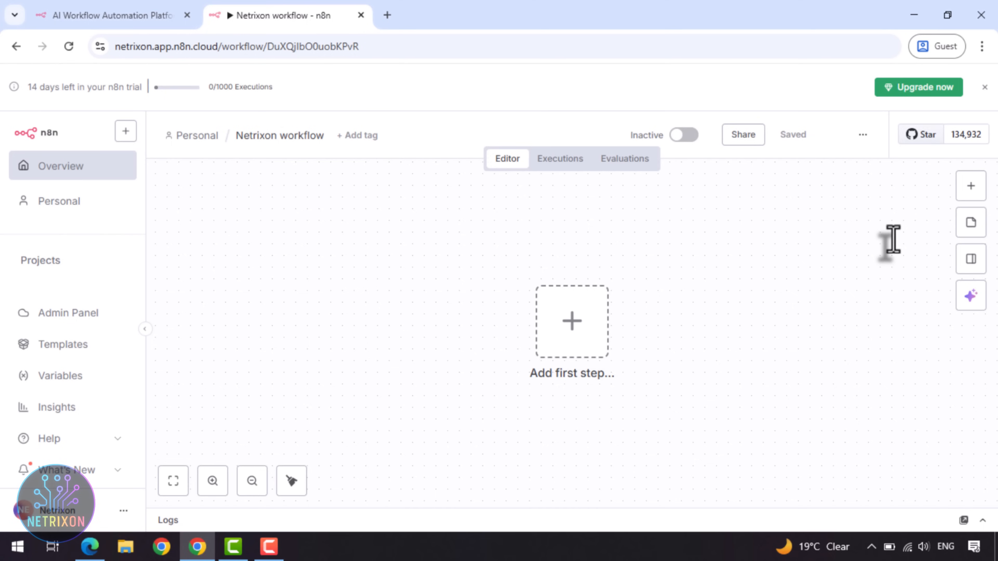
- Search the trigger nodes for gmail and close the node list without adding anything
left_click(968, 192)
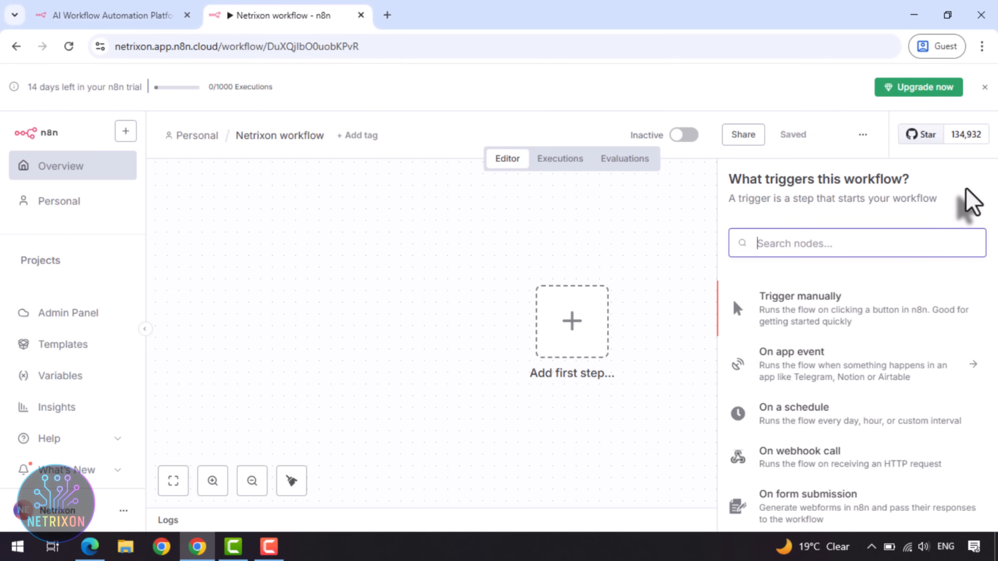
type("gmail")
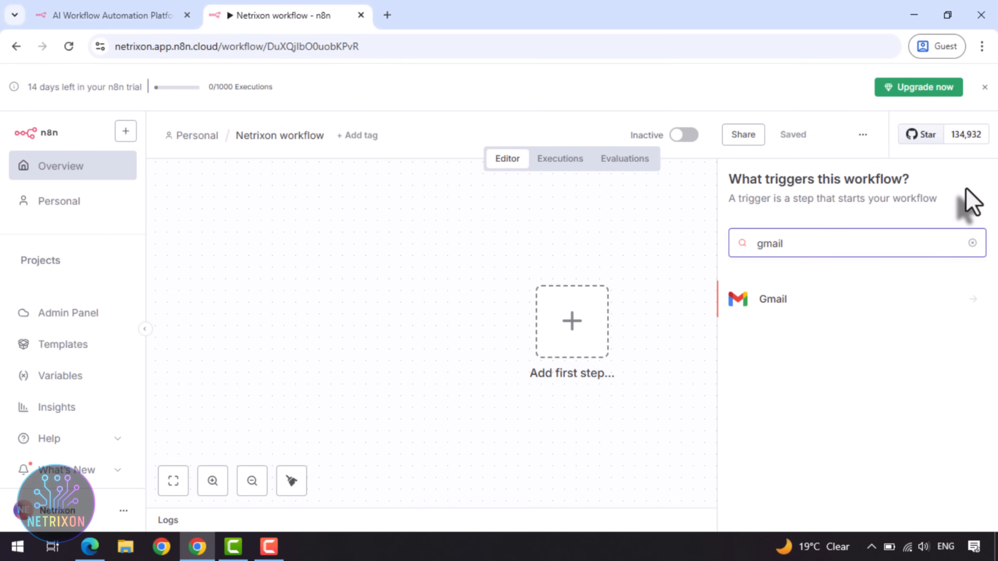
key("Escape")
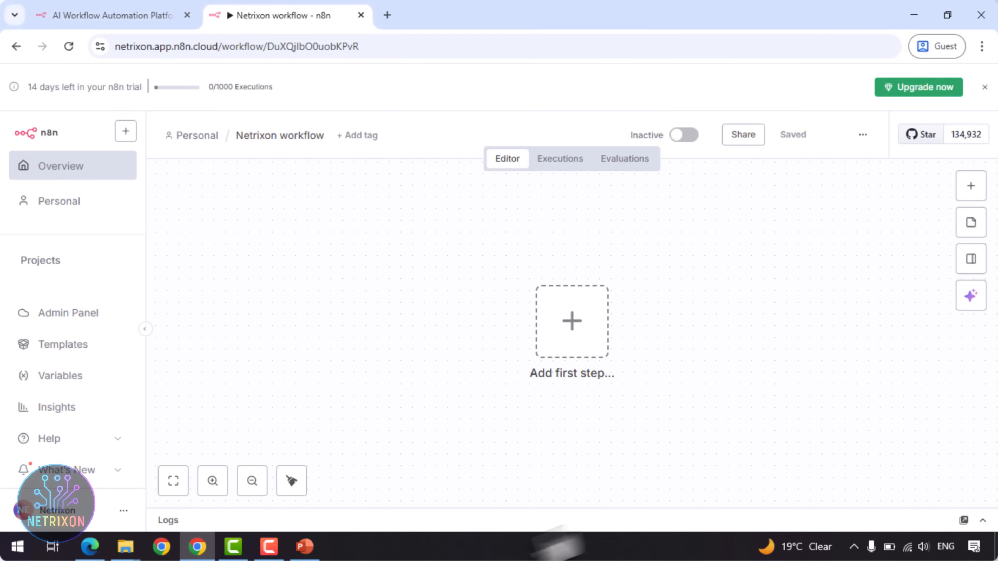
- Switch to PowerPoint, view the Bitcoin price alert slide as a full-screen slide show, and return to the n8n workflow
left_click(304, 547)
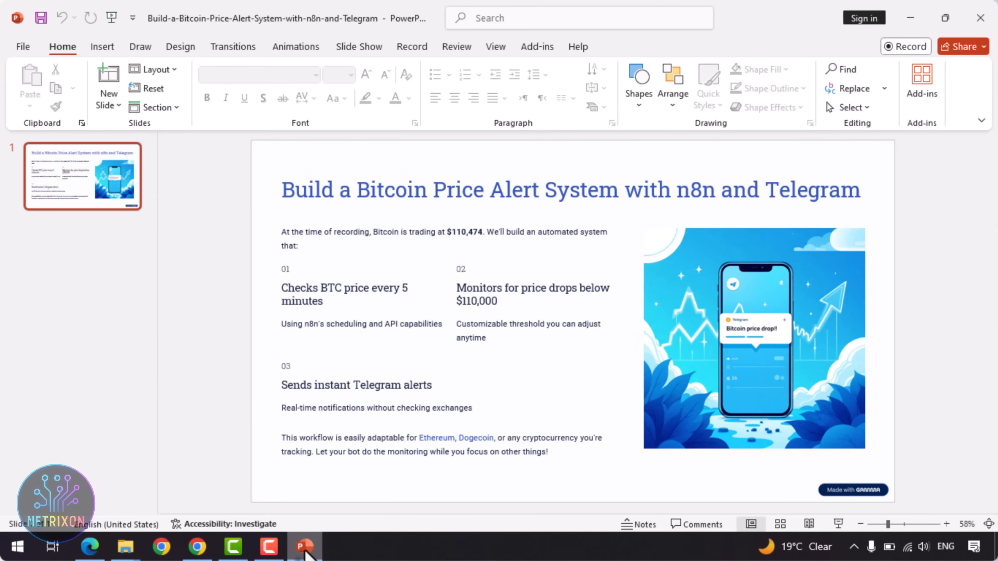
key("F5")
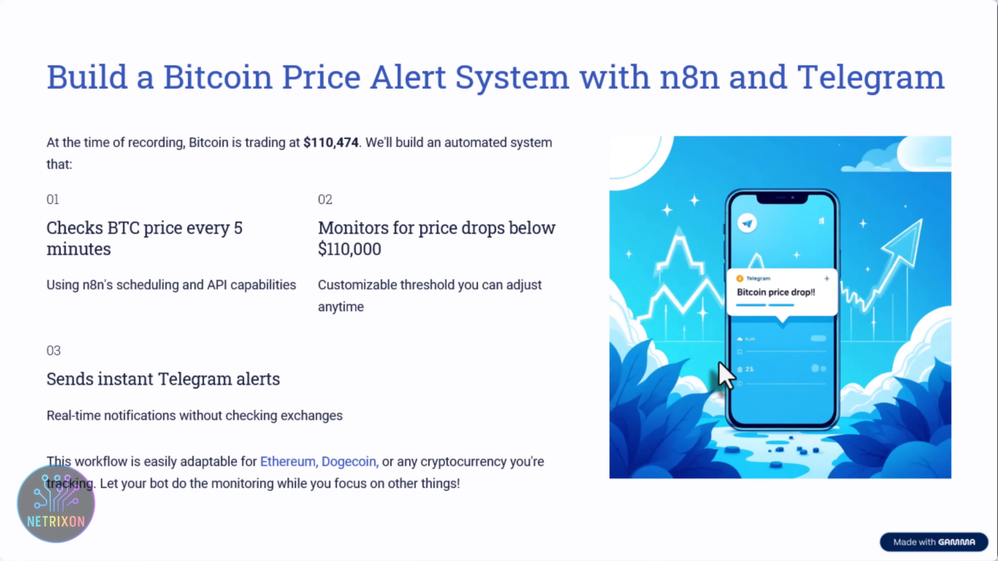
key("Escape")
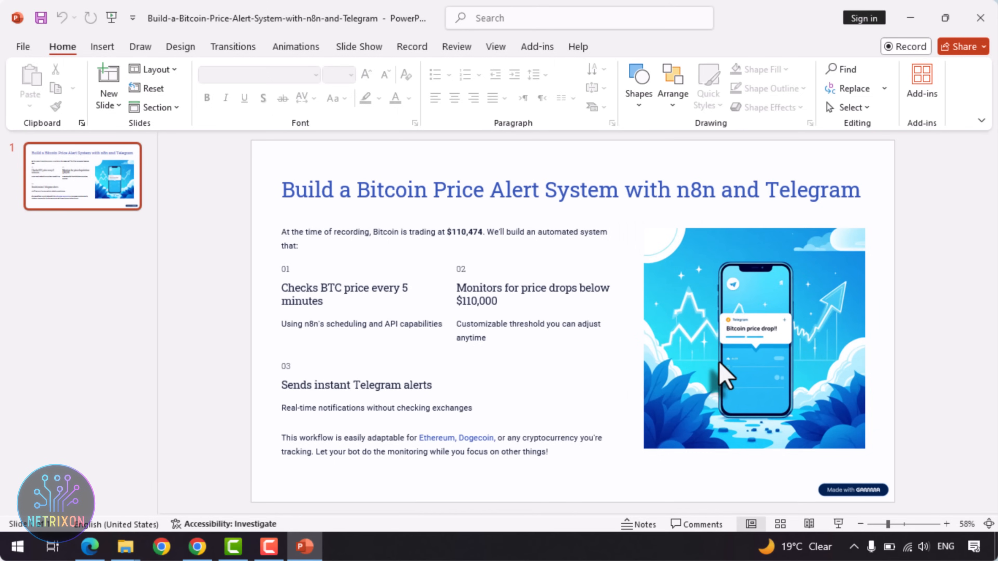
left_click(909, 19)
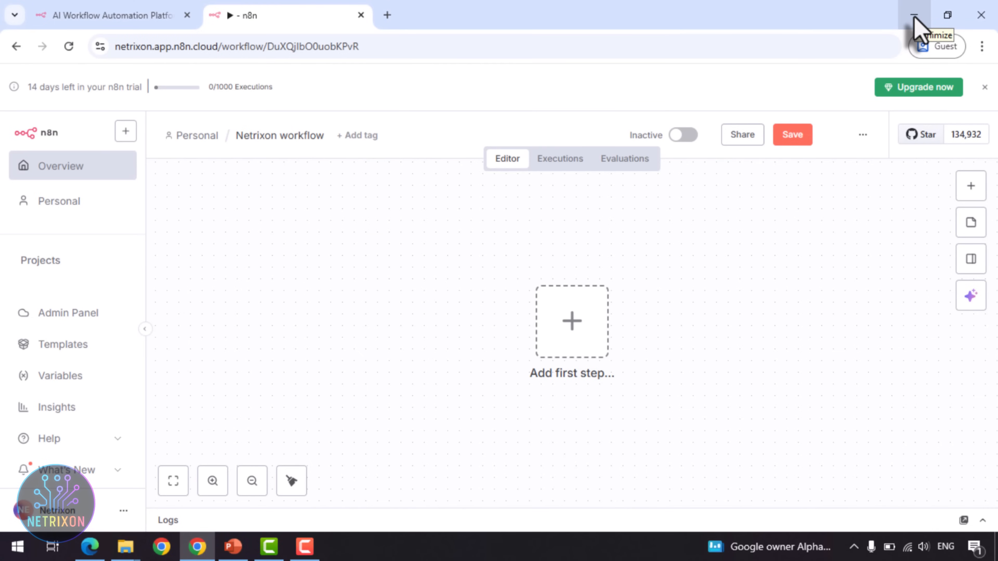
- Add a Schedule Trigger node that runs every 5 minutes, test the trigger, and return to the canvas
left_click(971, 191)
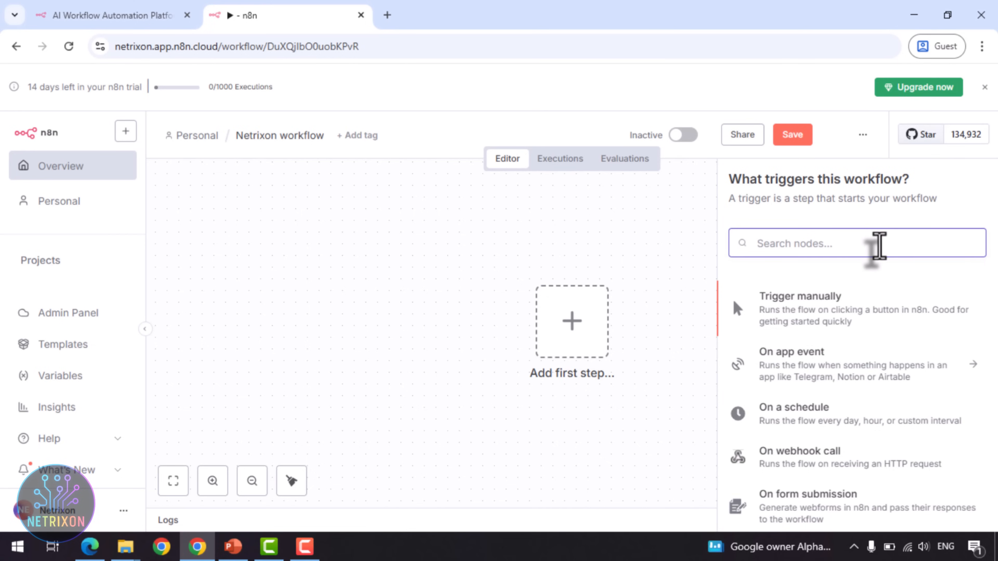
type("time")
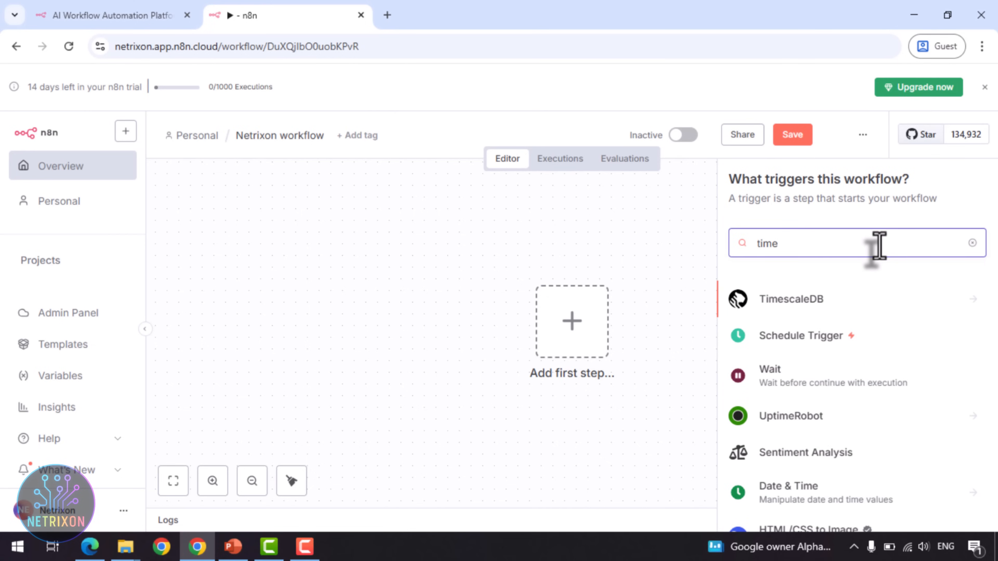
left_click(813, 338)
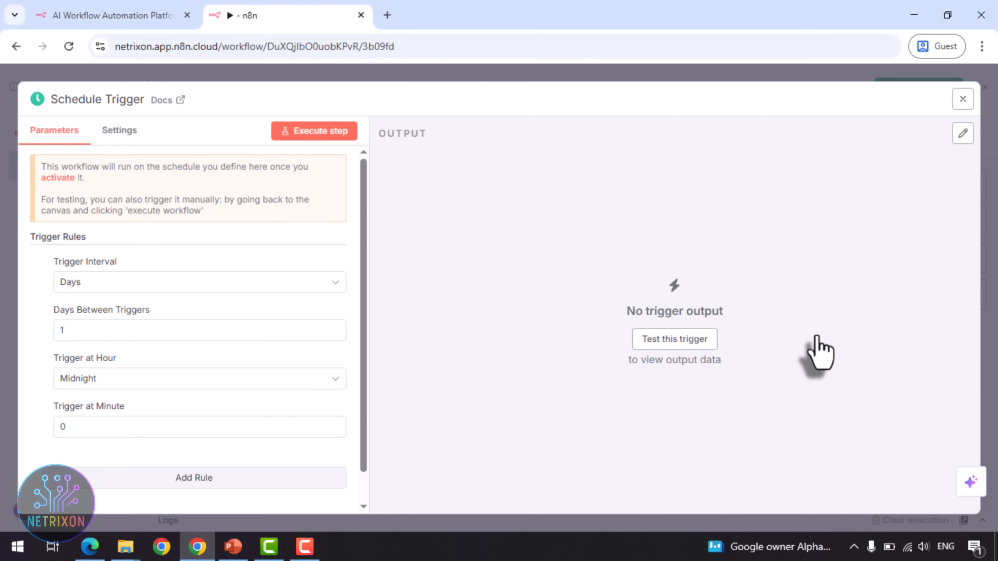
left_click(130, 289)
left_click(111, 348)
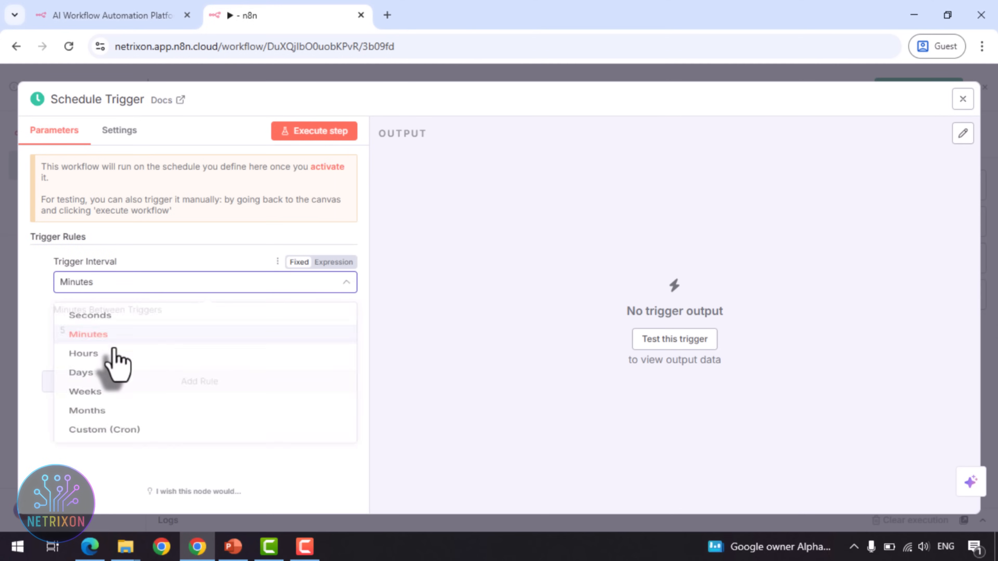
left_click(700, 340)
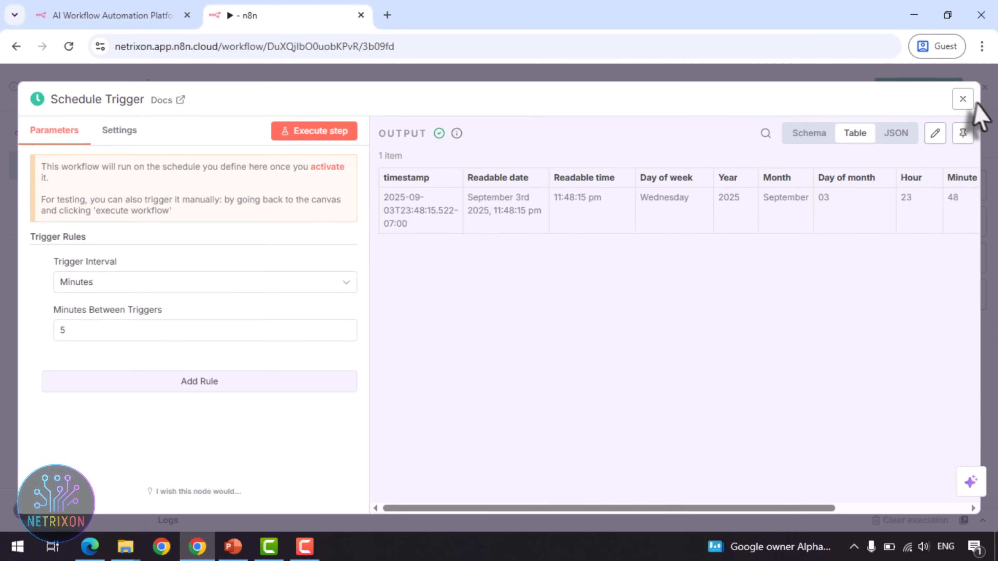
left_click(963, 100)
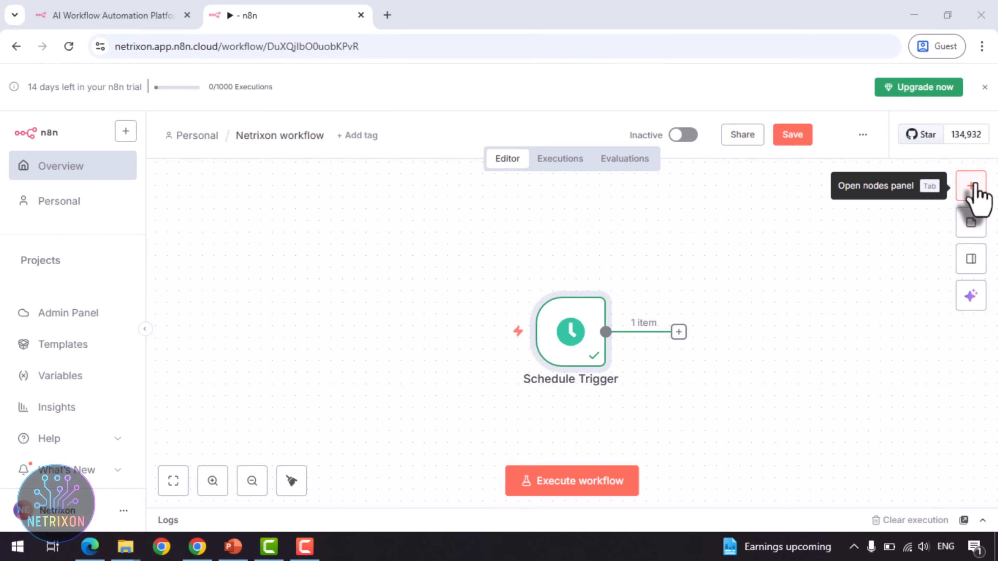
- Find nodes matching api and add an HTTP Request node after the Schedule Trigger
left_click(973, 193)
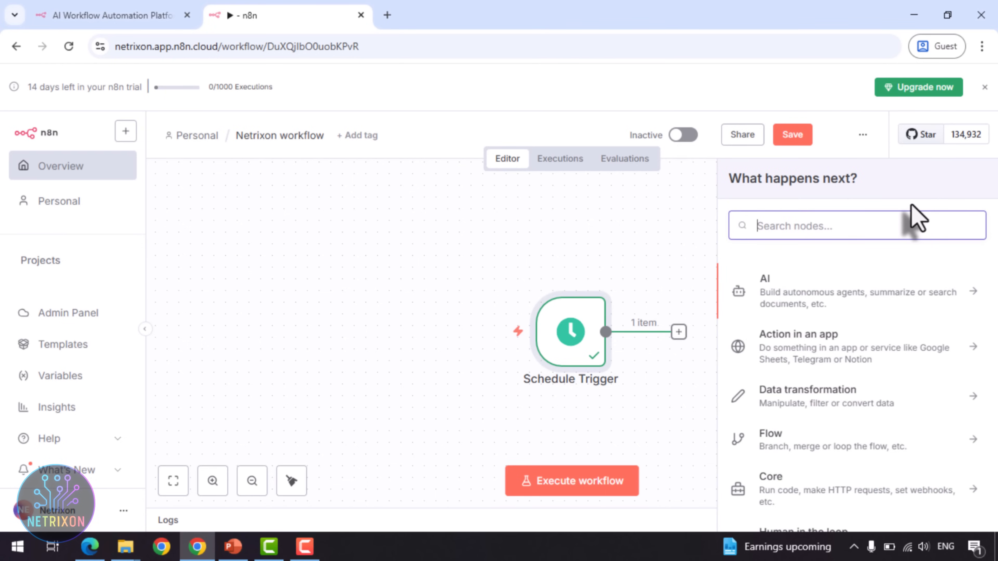
type("api")
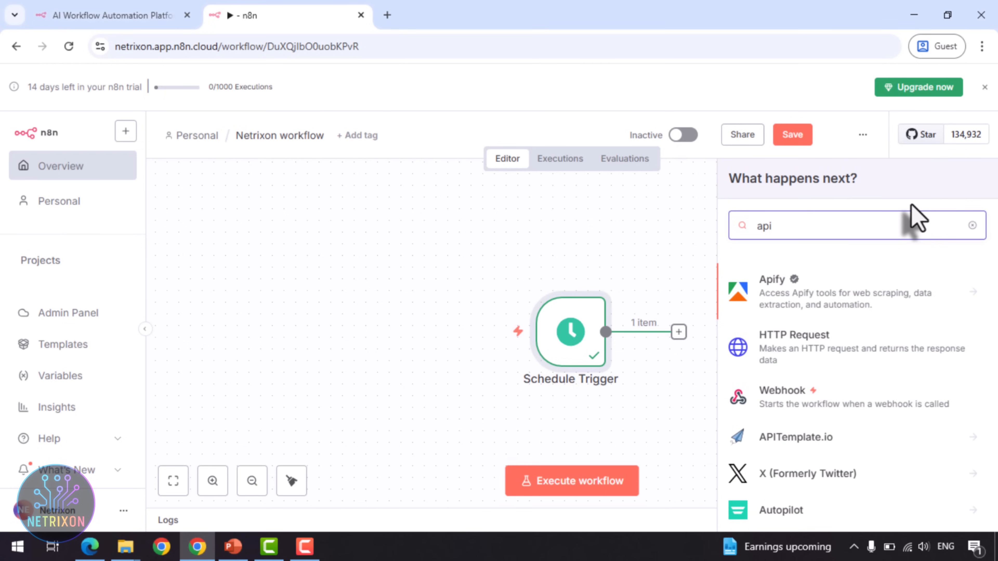
left_click(806, 346)
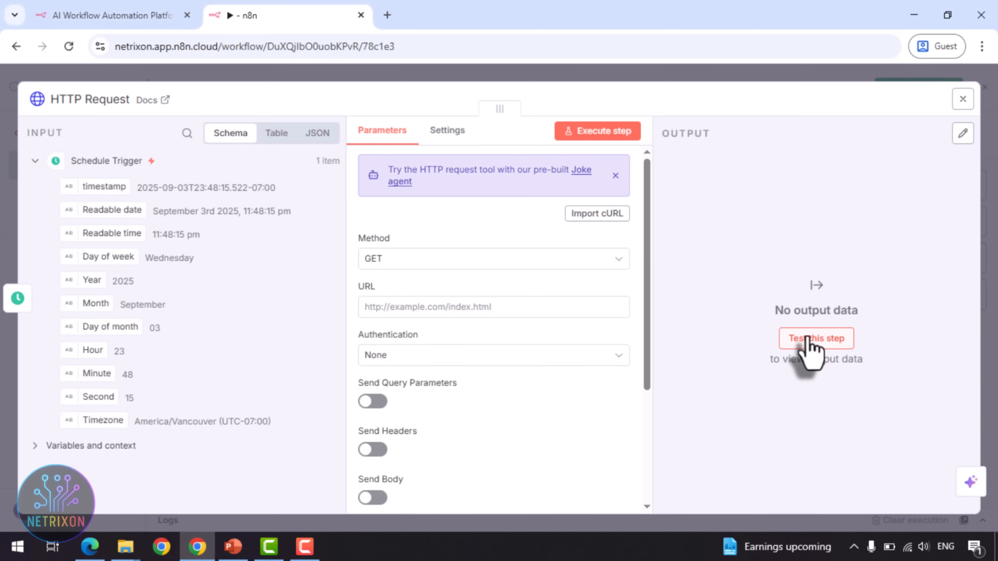
mouse_move(395, 239)
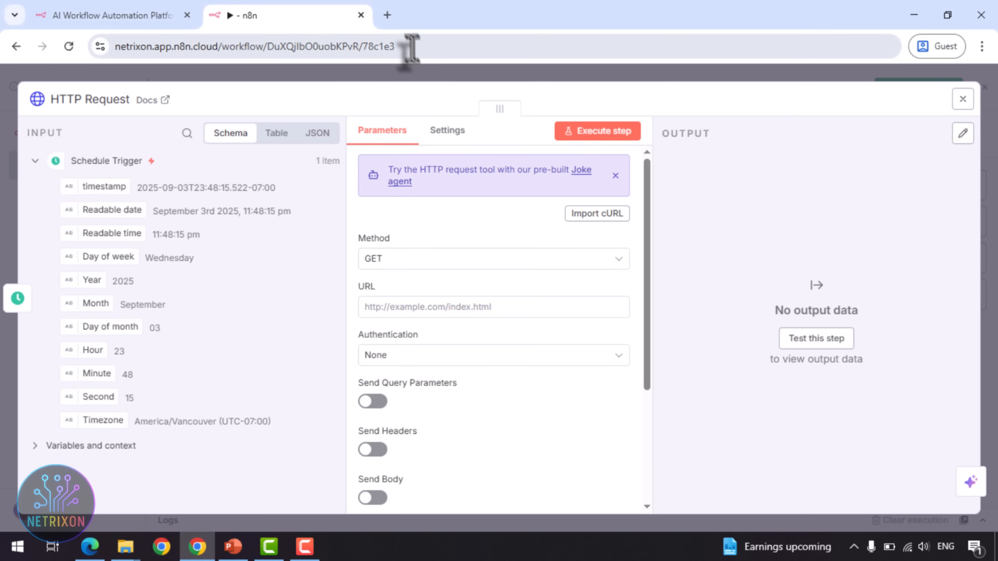
- Open google.com in a new browser tab and search for bitcoin price api
left_click(388, 15)
type("google.com")
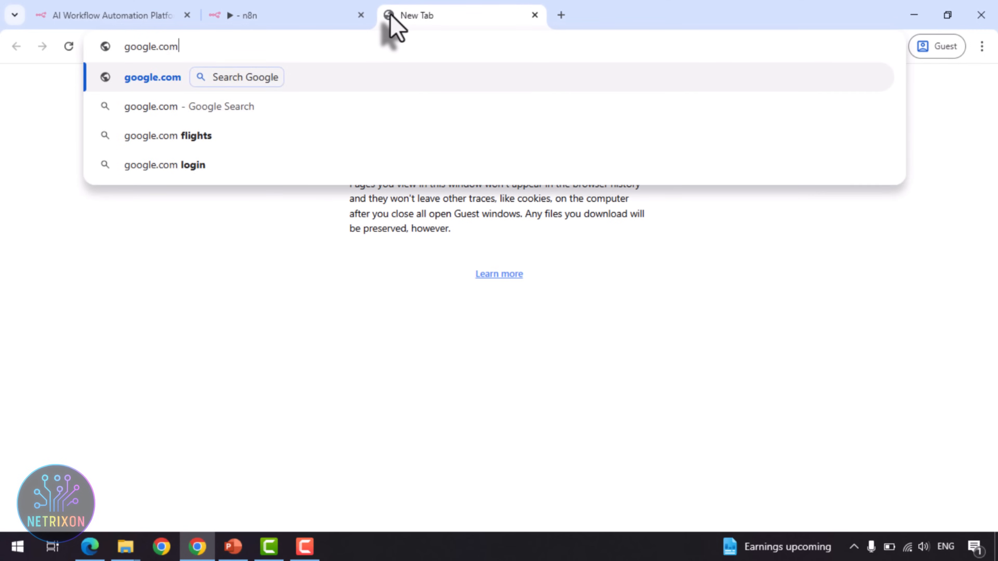
key("Return")
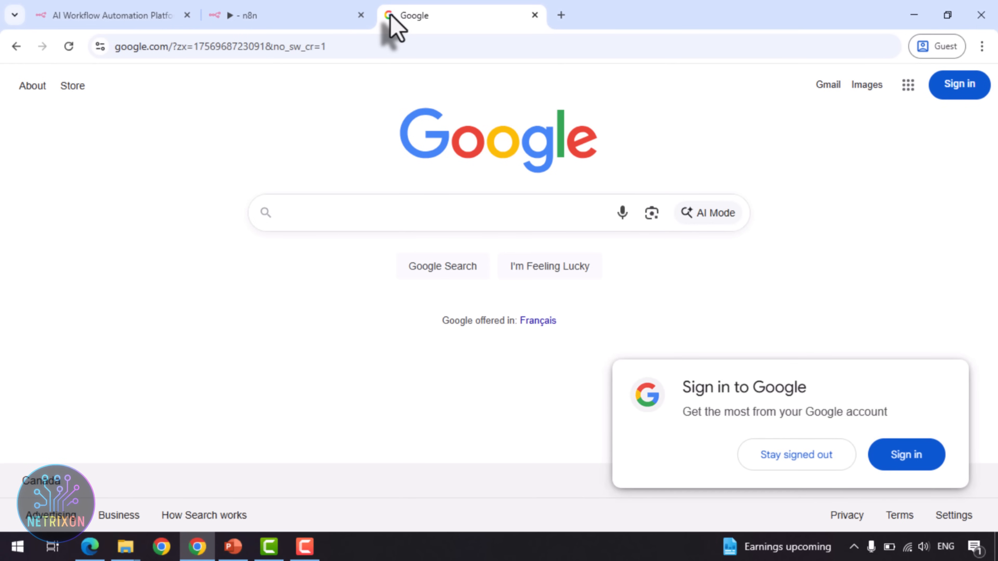
type("bitcoin ")
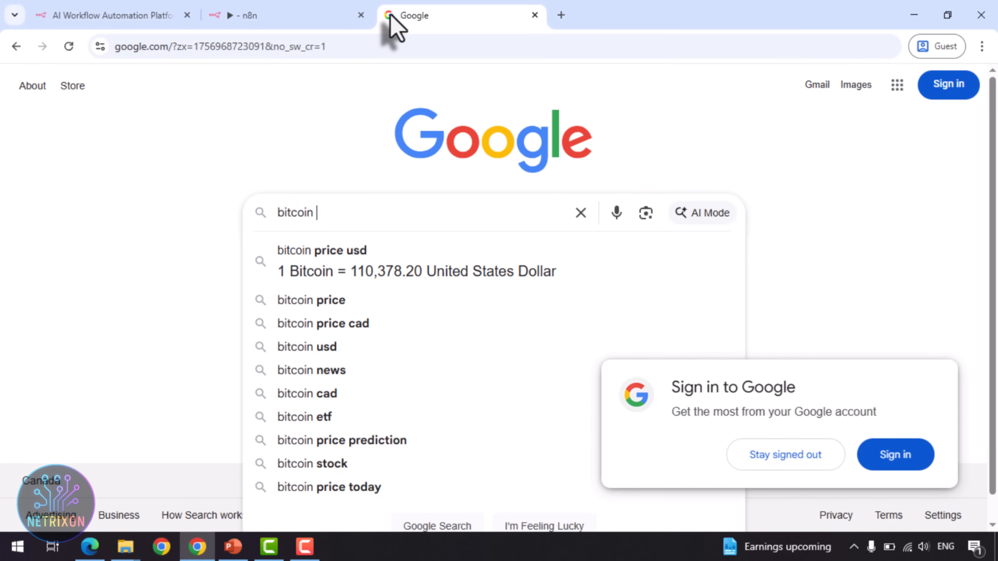
type("priv")
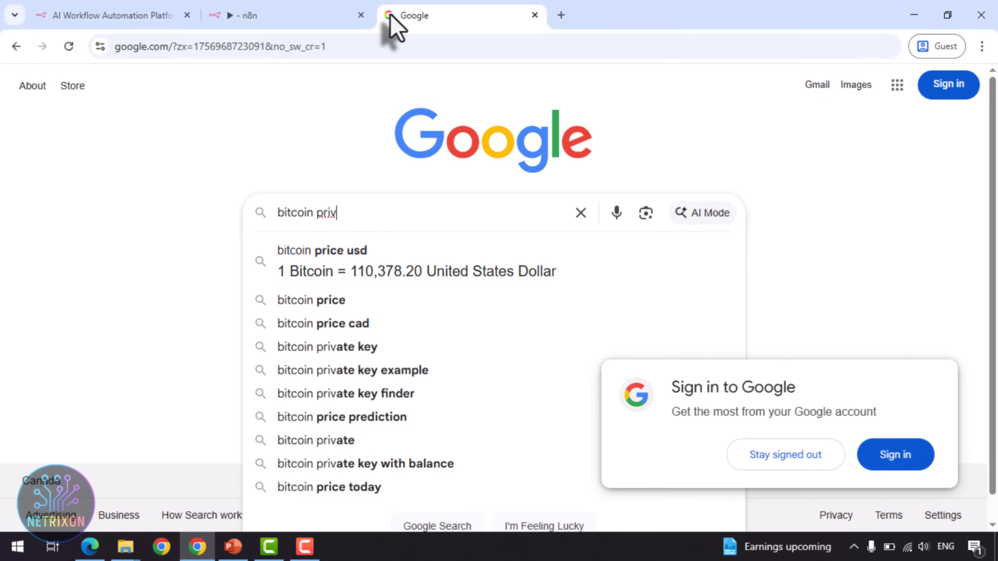
key("BackSpace")
type("ce a")
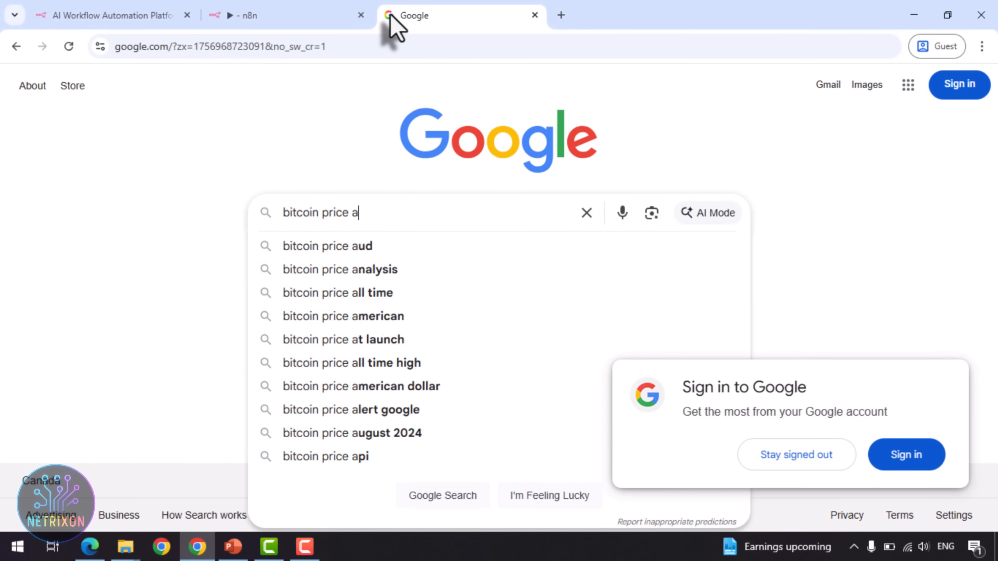
type("pi")
key("Return")
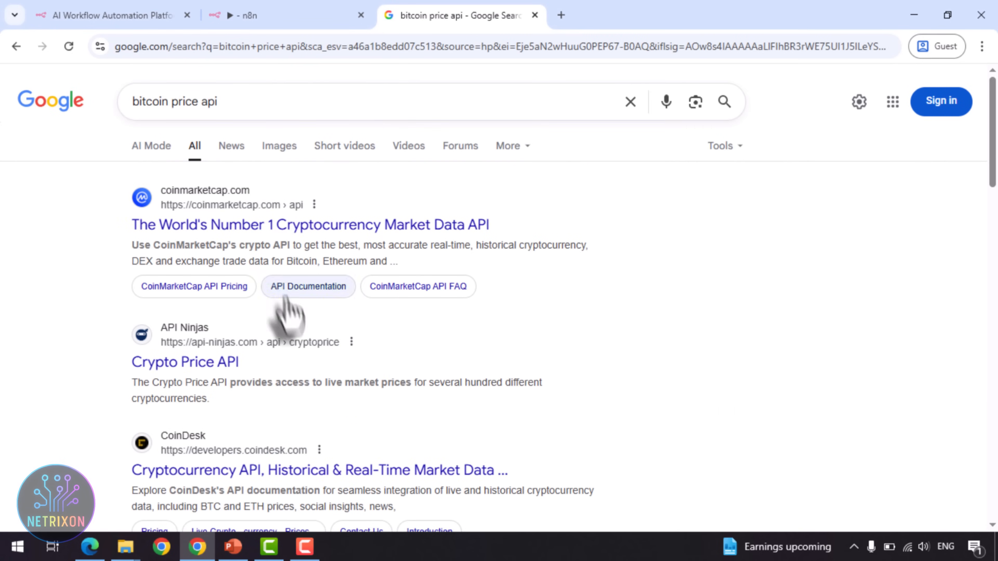
- Open the DIA result for the Bitcoin API and price oracle and copy its API endpoint address
scroll(286, 314, "down", 4)
scroll(288, 309, "down", 7)
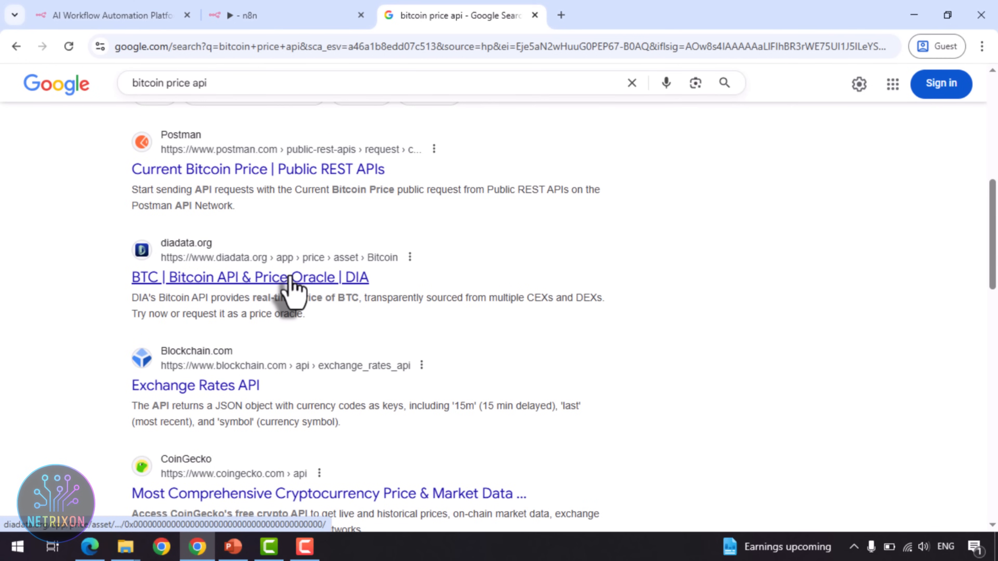
left_click(291, 279)
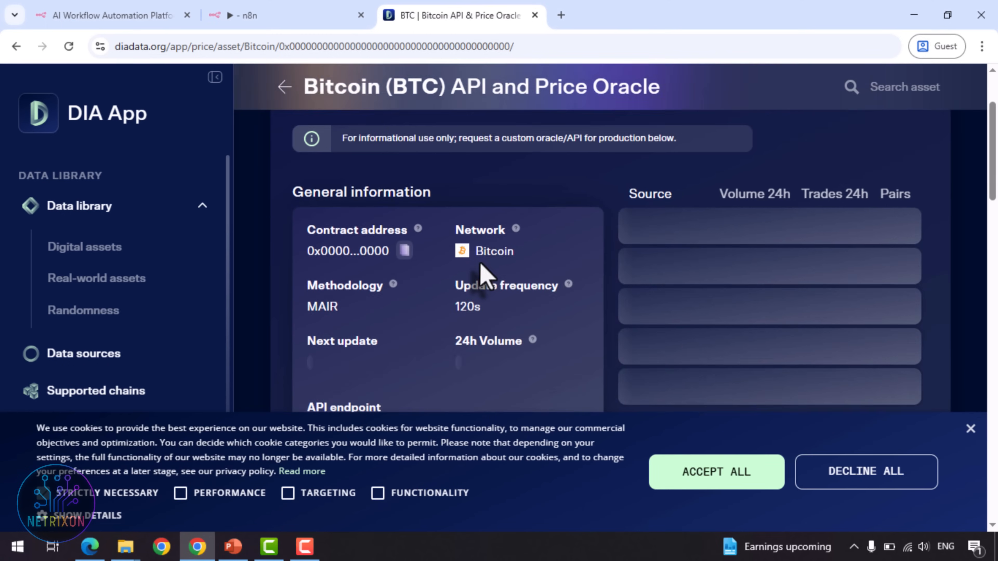
scroll(481, 271, "down", 4)
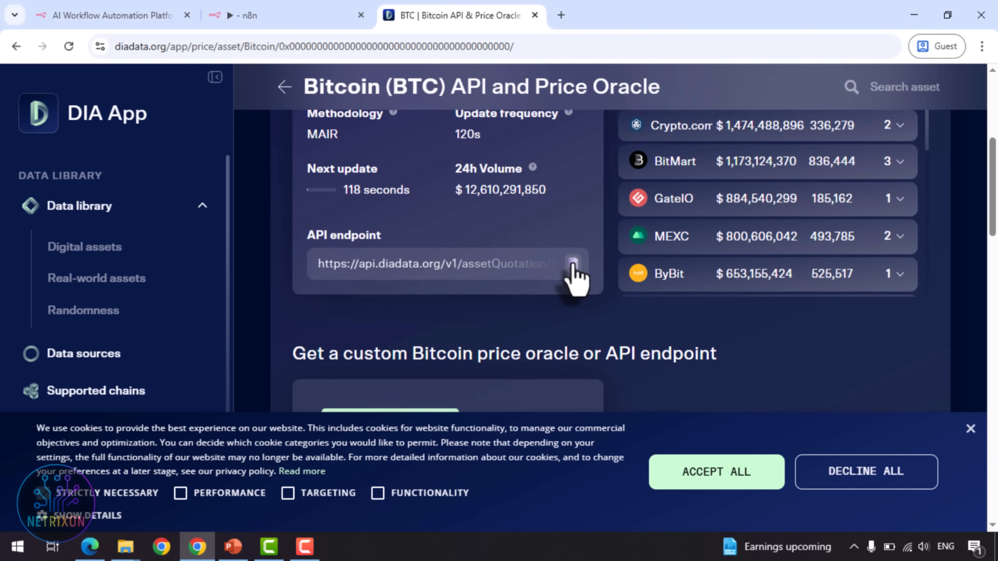
left_click(572, 263)
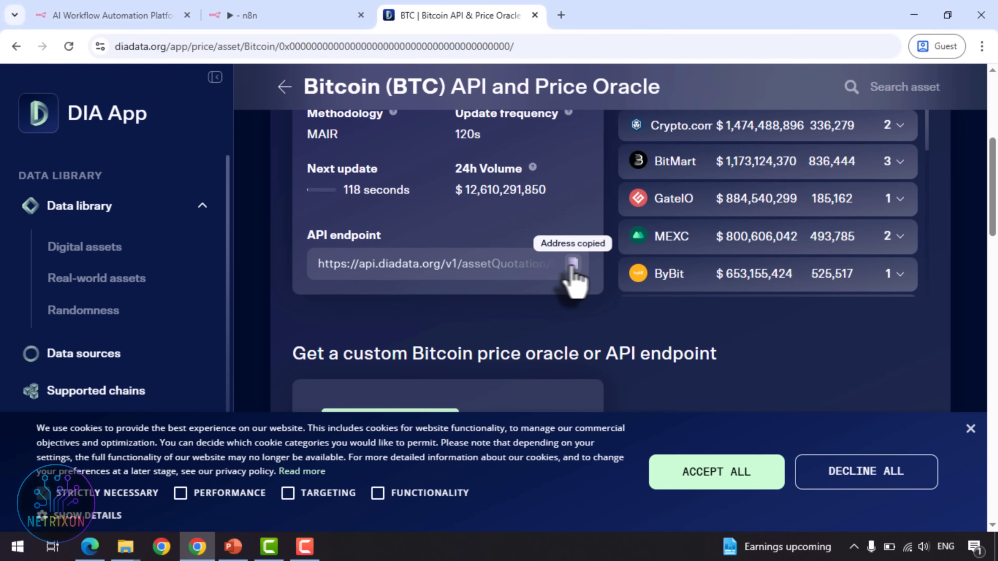
- Enter the copied DIA endpoint as the URL of the HTTP Request node and test the node
left_click(281, 17)
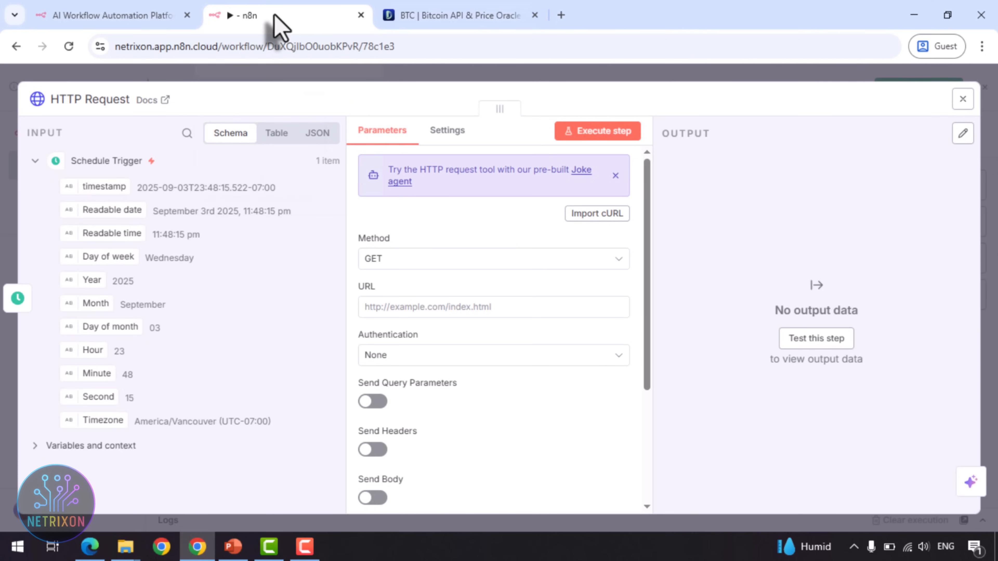
left_click(418, 307)
key("ctrl+v")
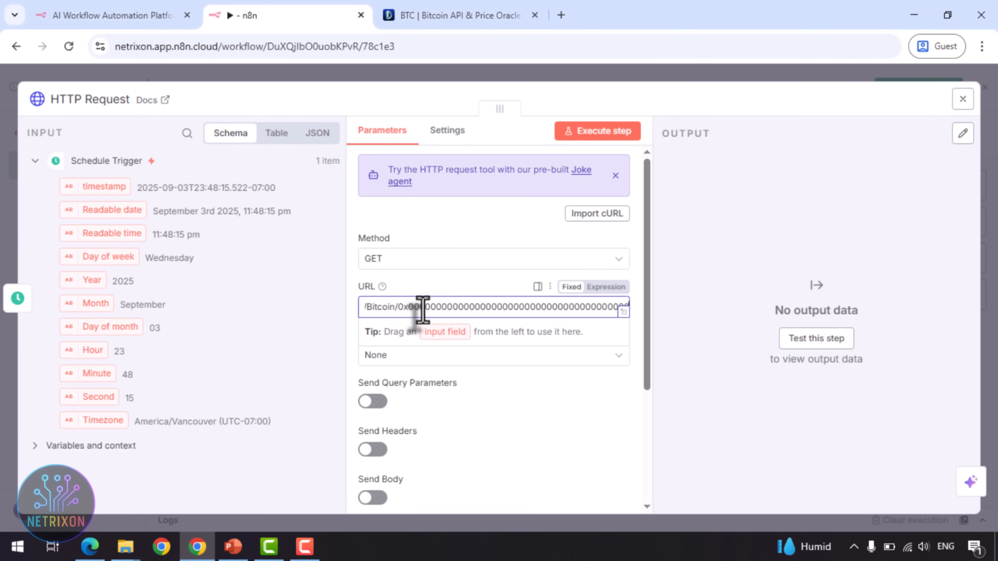
left_click(835, 349)
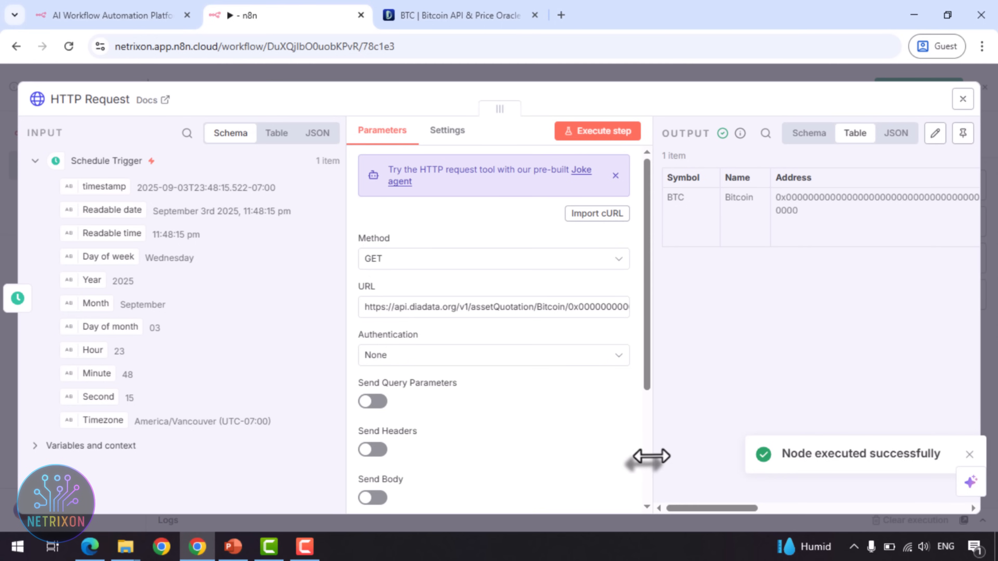
- Widen the HTTP Request output, examine its Price value, and return to the workflow canvas
left_click_drag(645, 457, 590, 452)
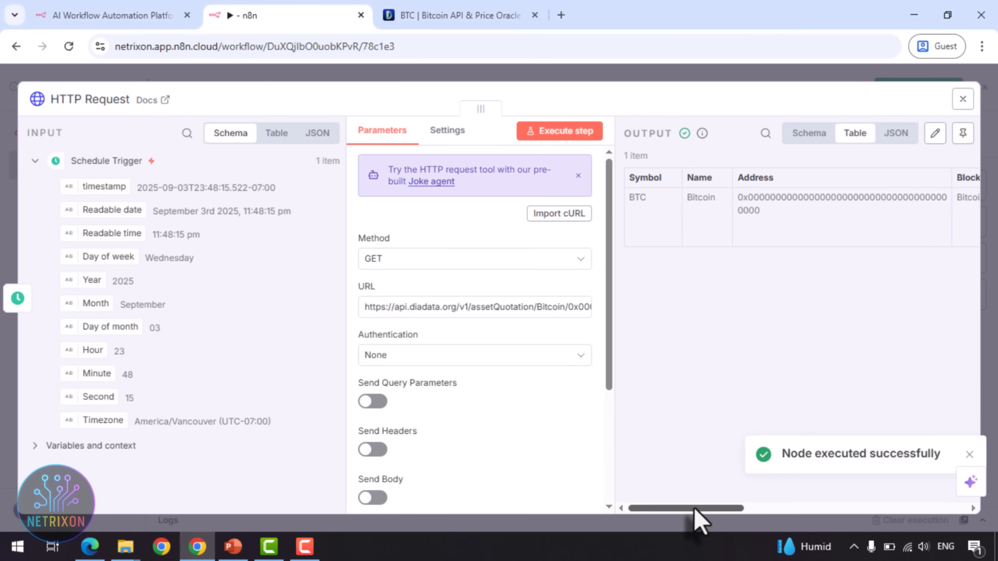
left_click_drag(698, 511, 818, 504)
double_click(652, 197)
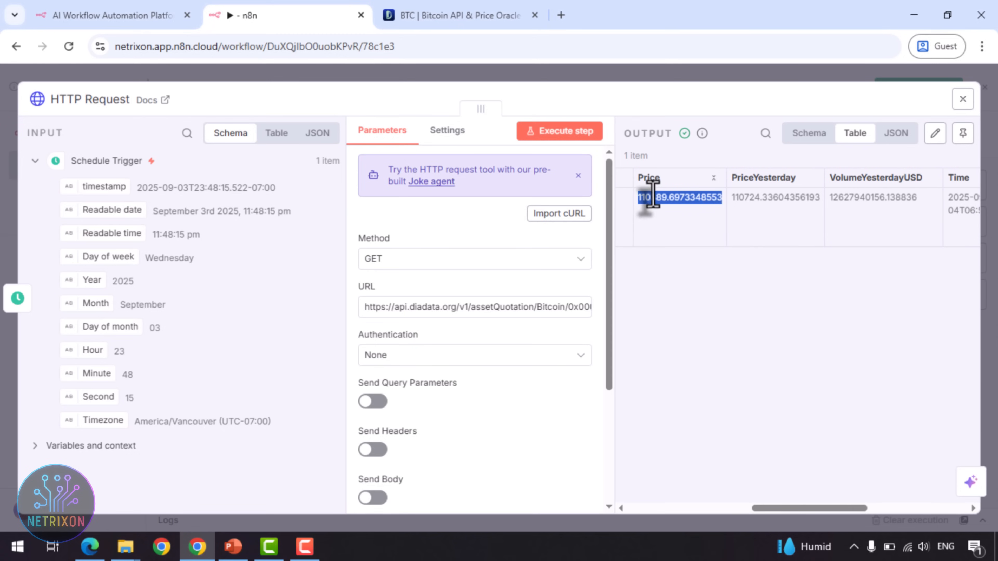
left_click(962, 99)
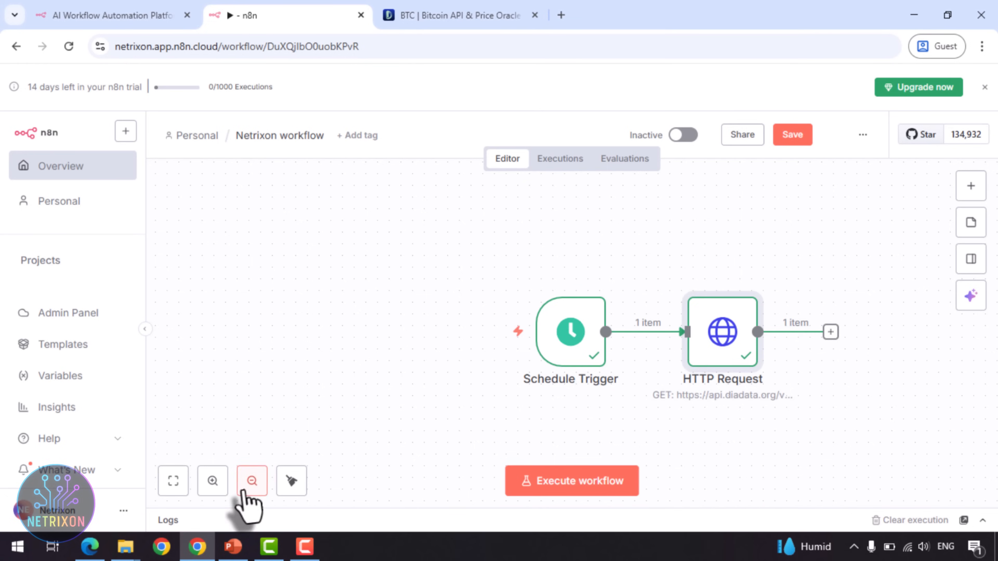
- Add an If node after the HTTP Request node in the workflow
left_click(243, 490)
left_click(244, 490)
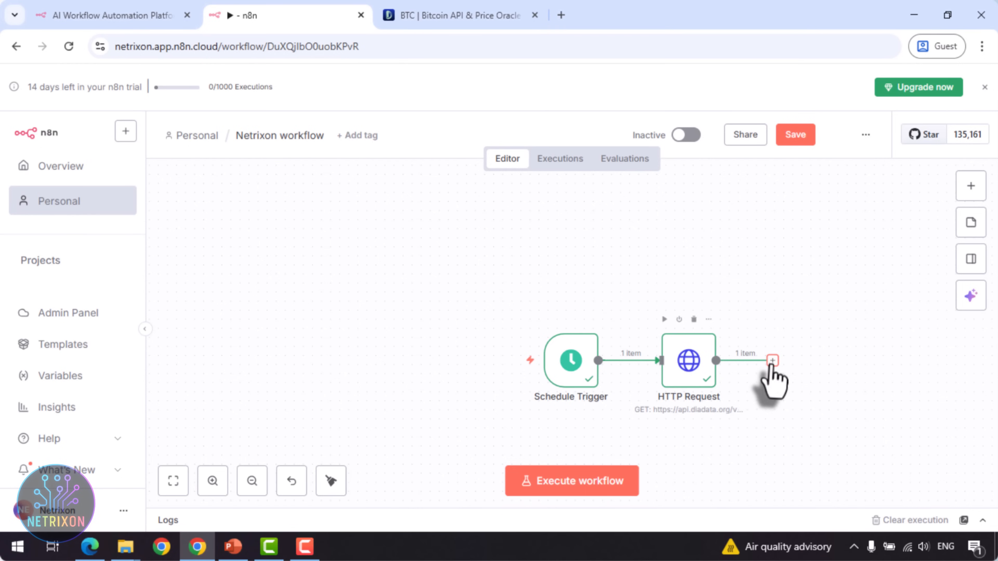
left_click(772, 361)
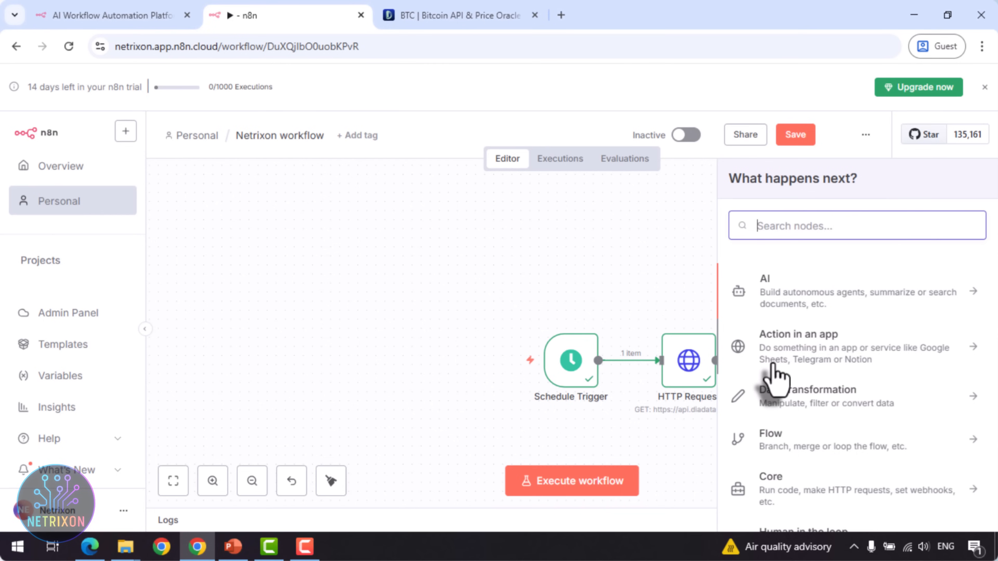
type("if")
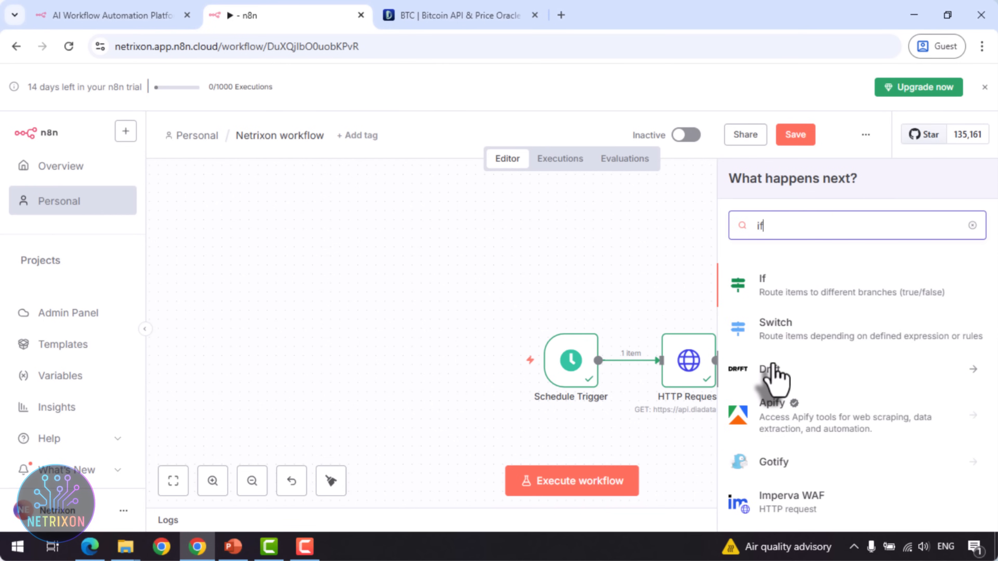
left_click(780, 282)
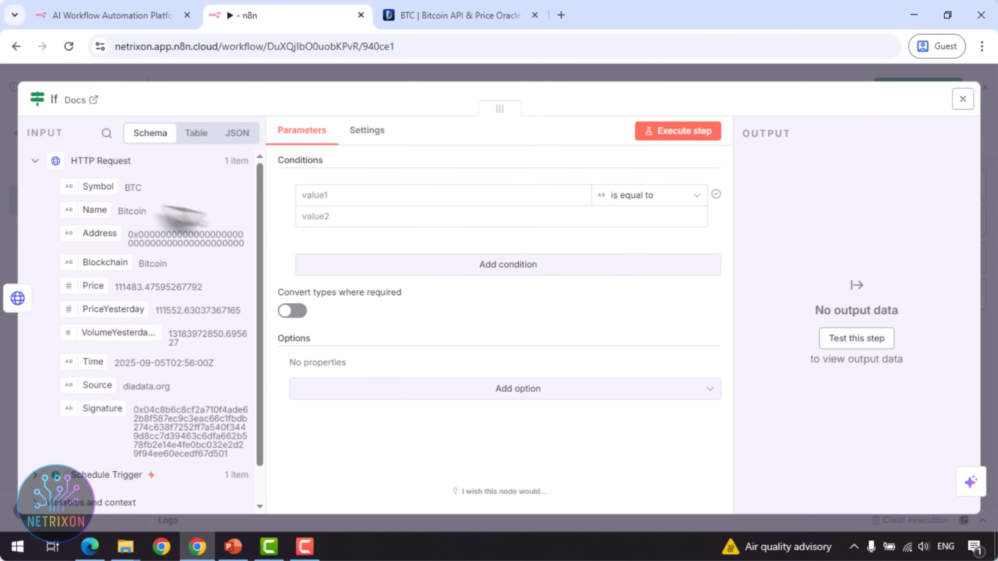
- Set the If condition to the HTTP Request's Price being a number less than 105000, test the node, and return to the canvas
left_click_drag(93, 286, 327, 196)
left_click(676, 197)
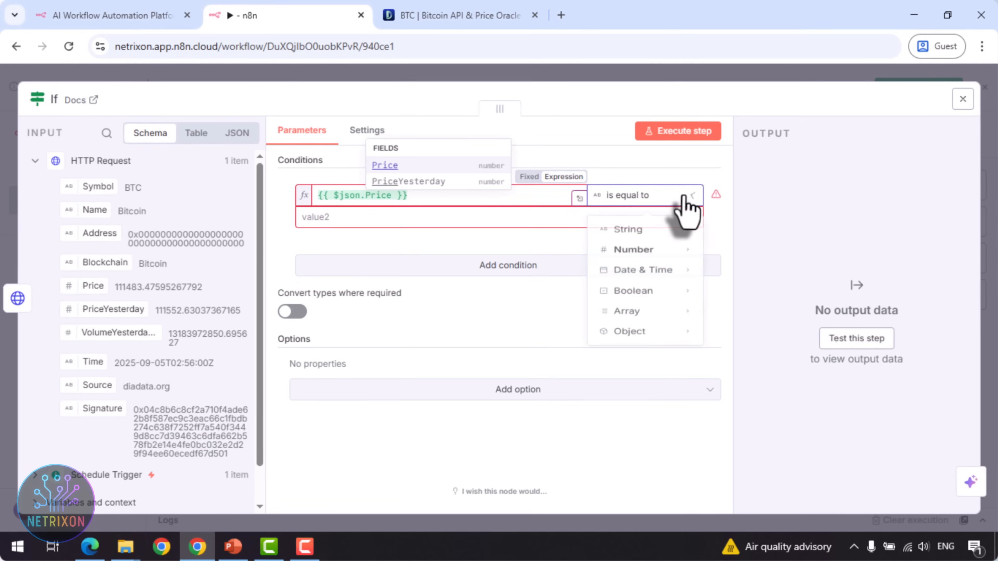
mouse_move(648, 260)
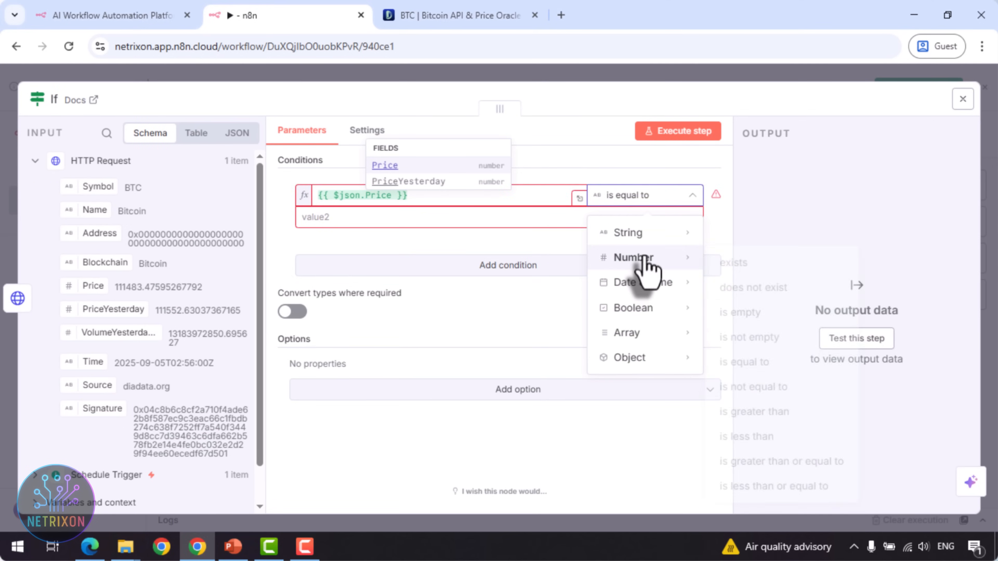
left_click(760, 437)
double_click(344, 218)
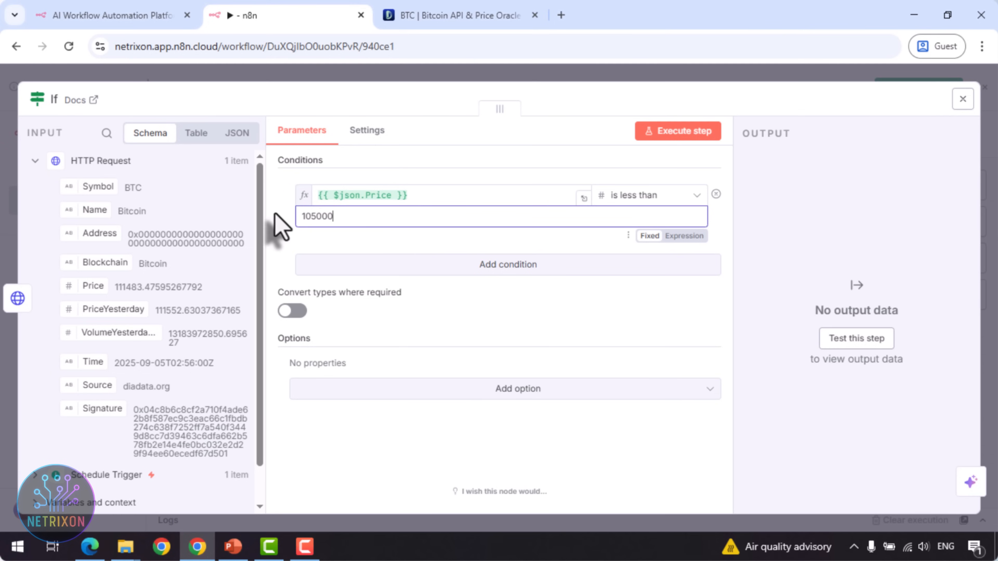
left_click(861, 341)
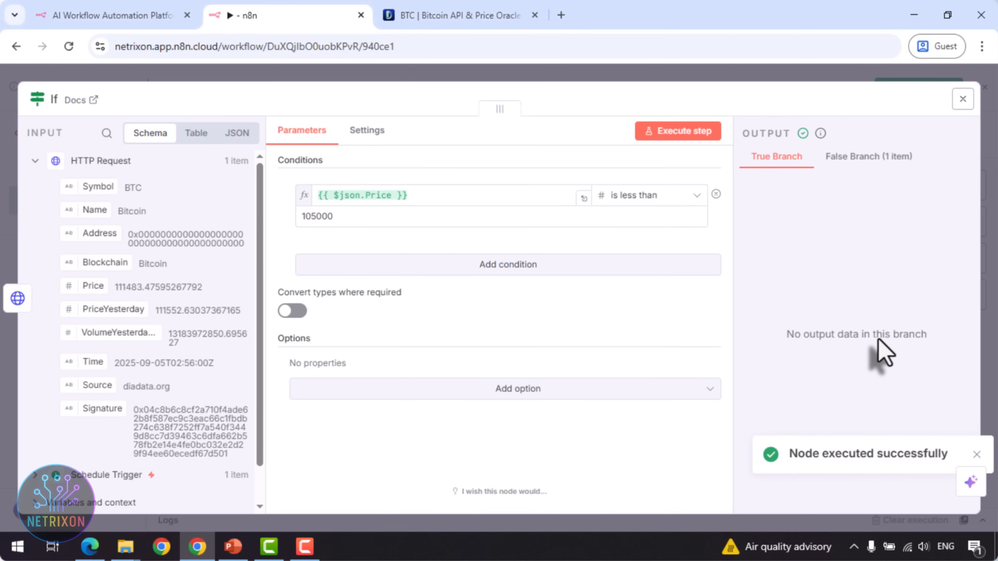
left_click(962, 100)
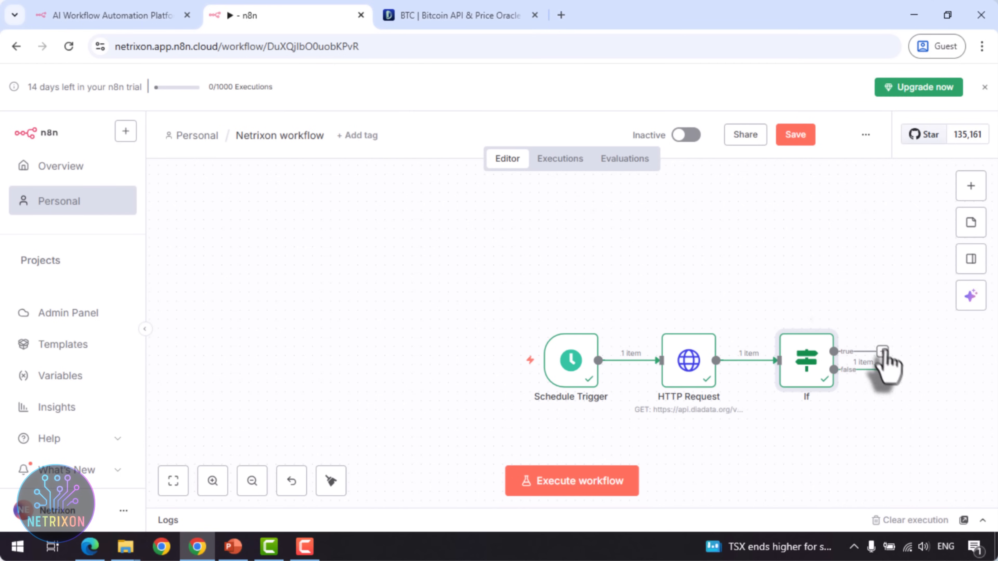
- Add a Telegram node with the Send a text message action to the If node's true branch
left_click(889, 369)
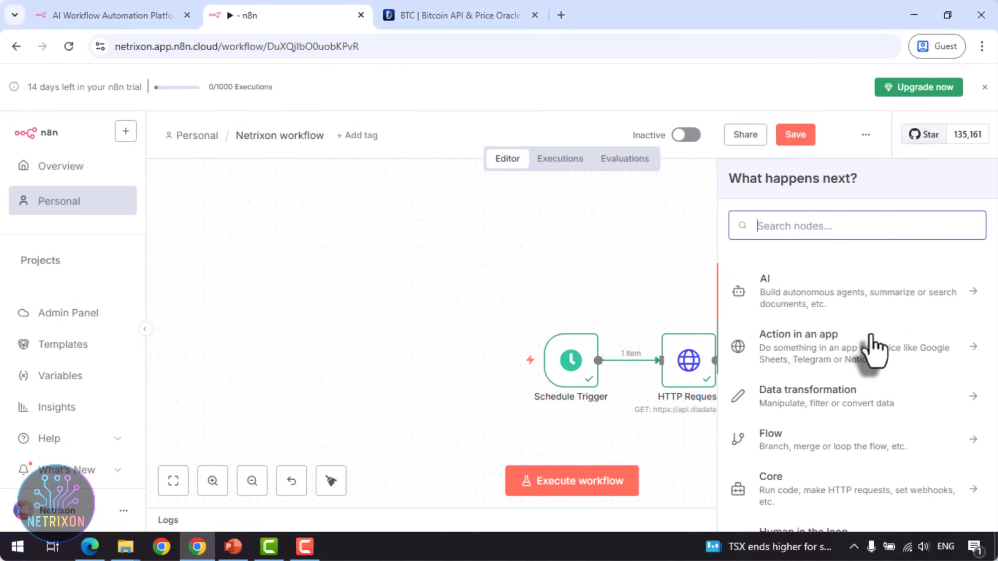
type("te")
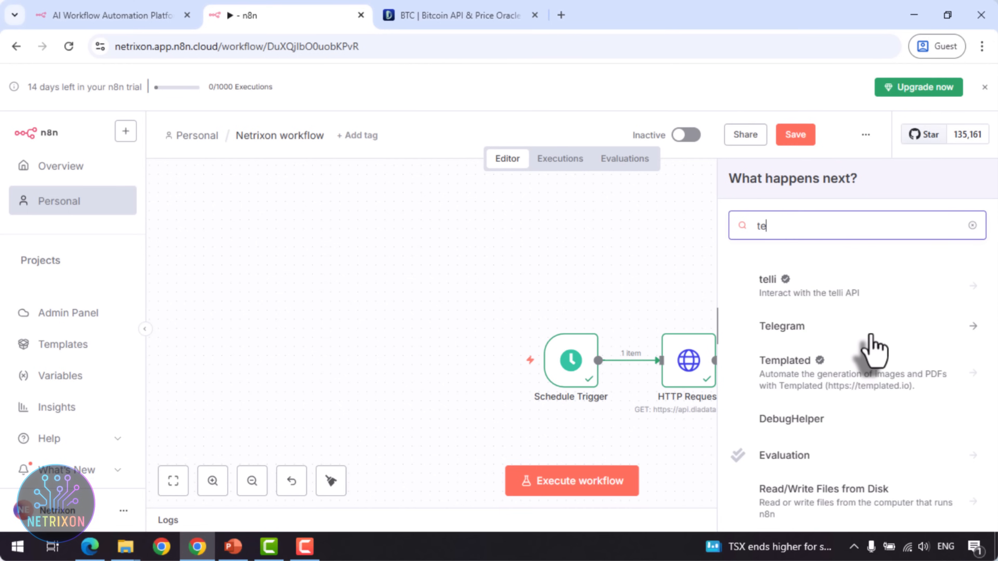
type("legram")
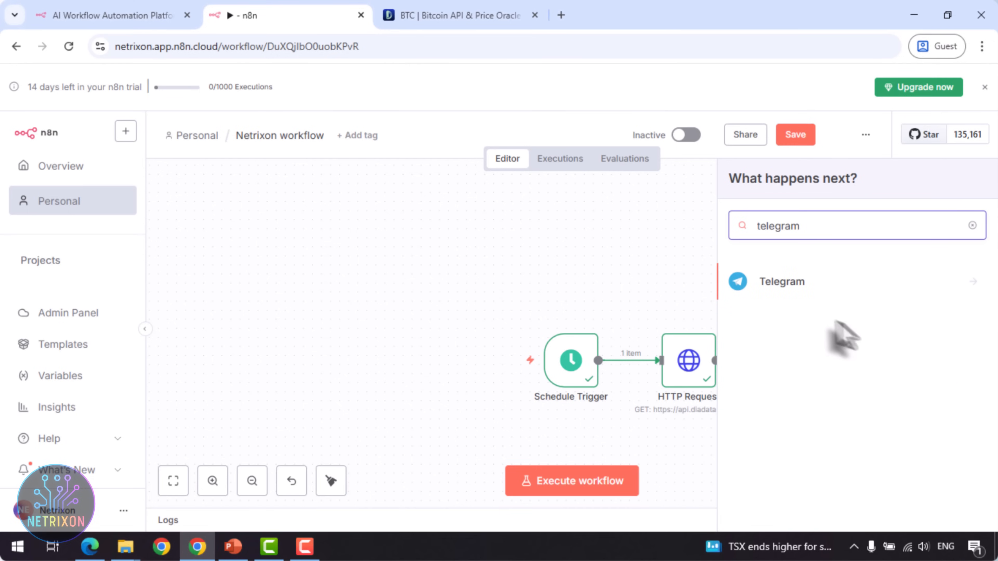
left_click(781, 286)
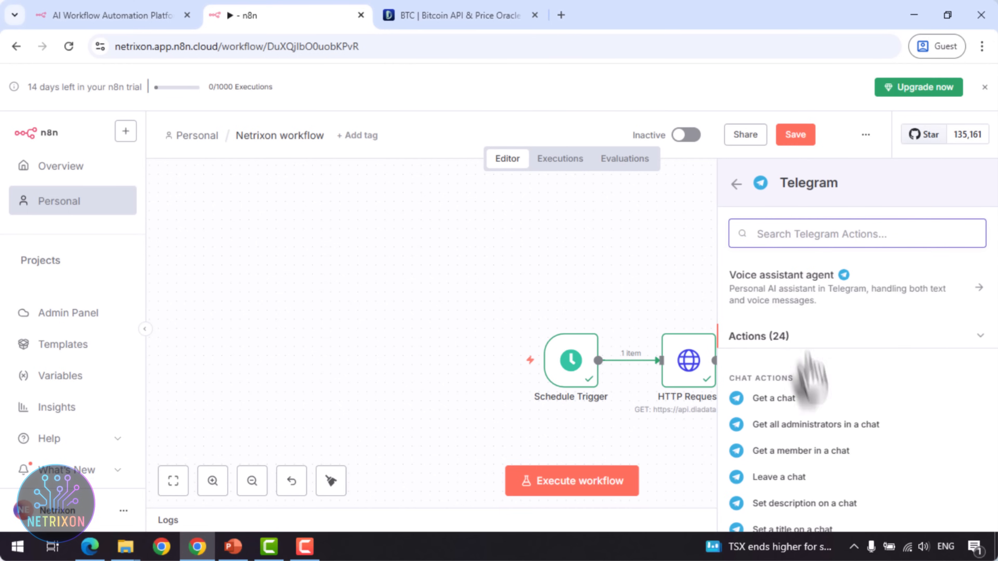
scroll(821, 413, "down", 3)
scroll(824, 416, "down", 3)
scroll(822, 411, "down", 4)
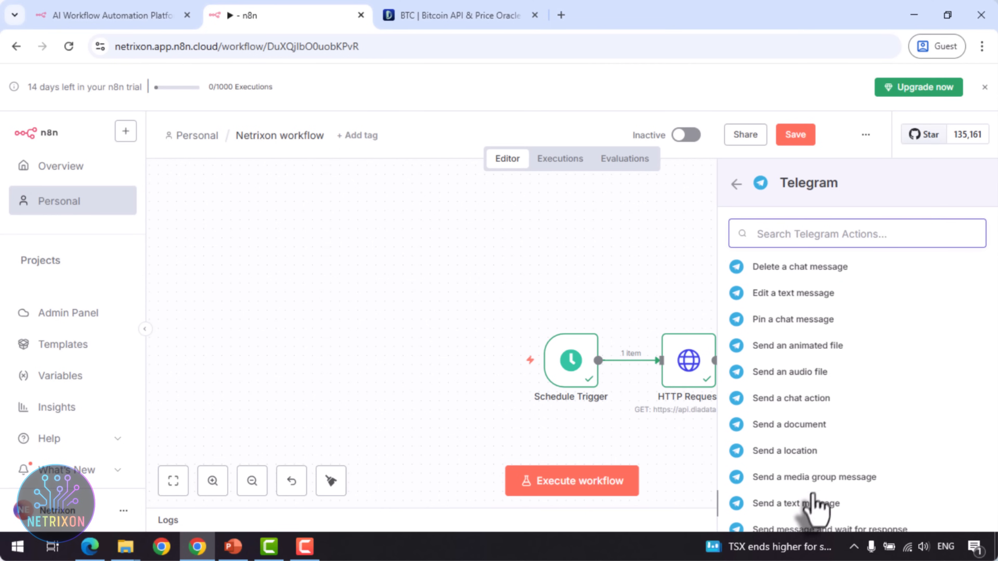
left_click(811, 508)
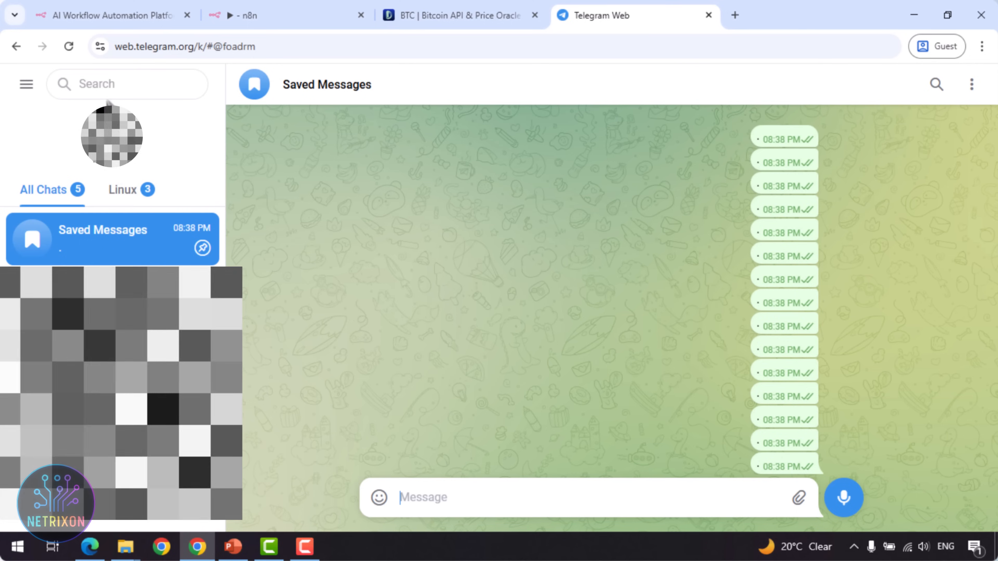
- In Telegram Web, search for BotFather, open the verified BotFather chat, and start it
left_click(98, 84)
type("bo")
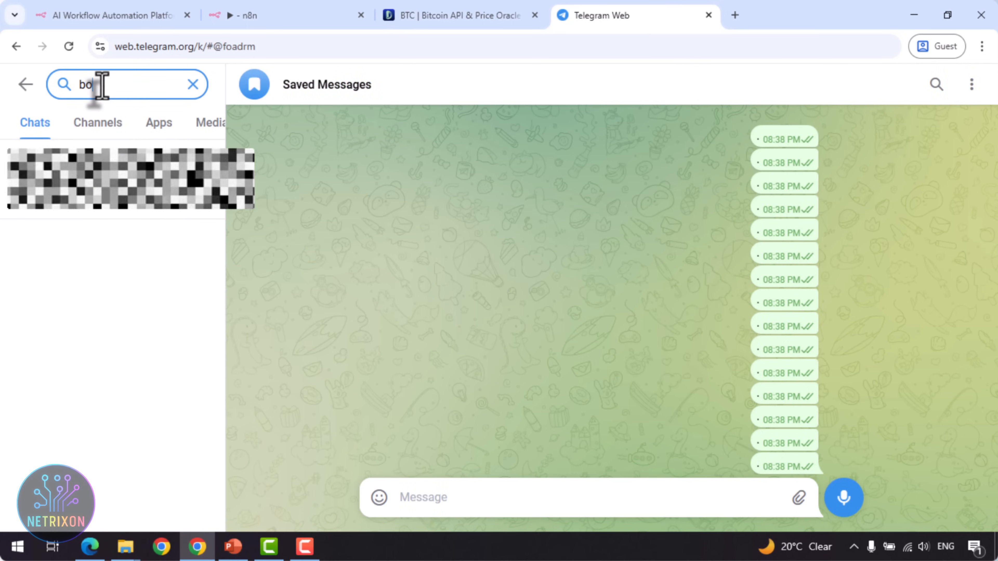
type("tfa")
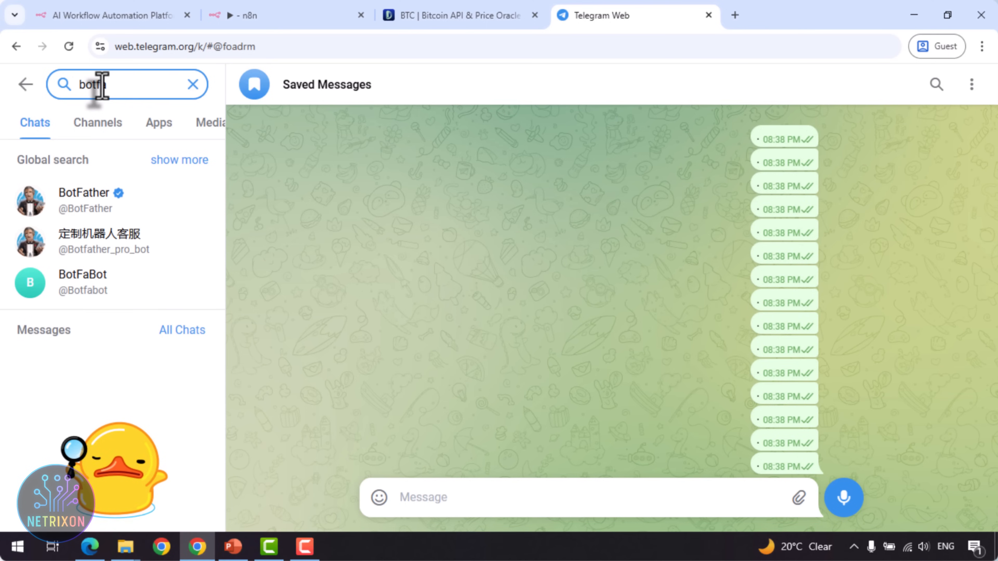
left_click(92, 202)
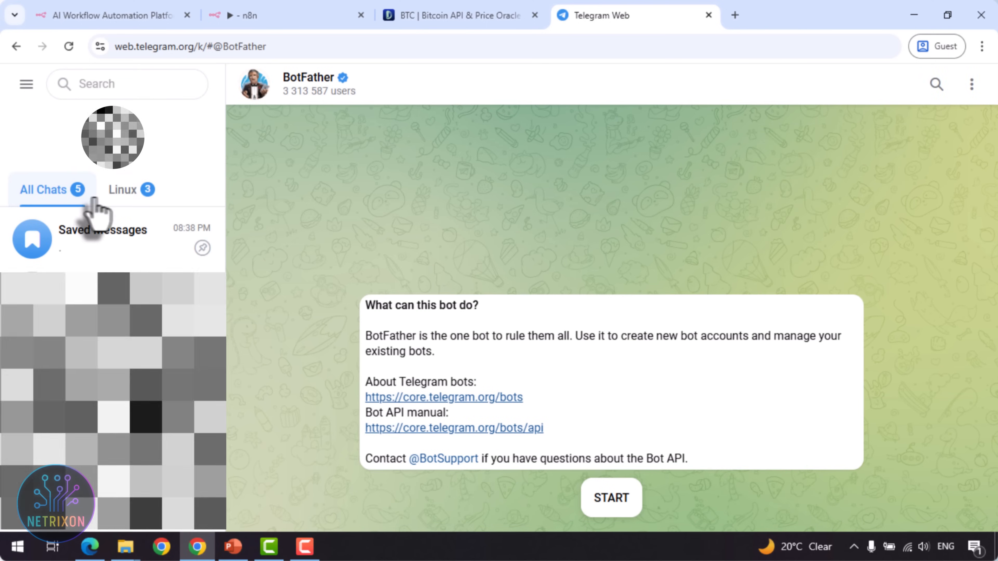
left_click(611, 499)
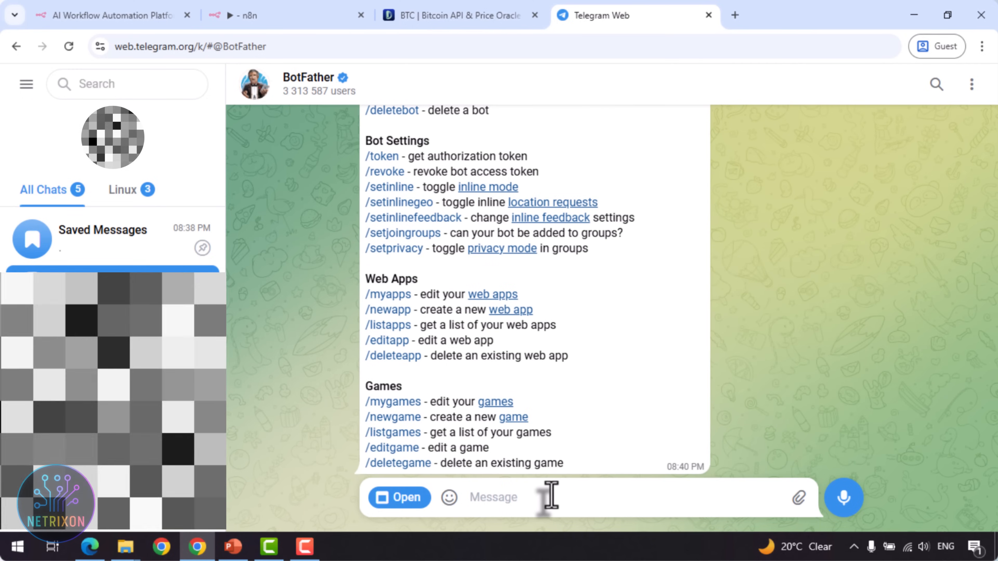
- Create a new bot through BotFather's /newbot command, with the name netrixon and the username netrixonBot
type("/new")
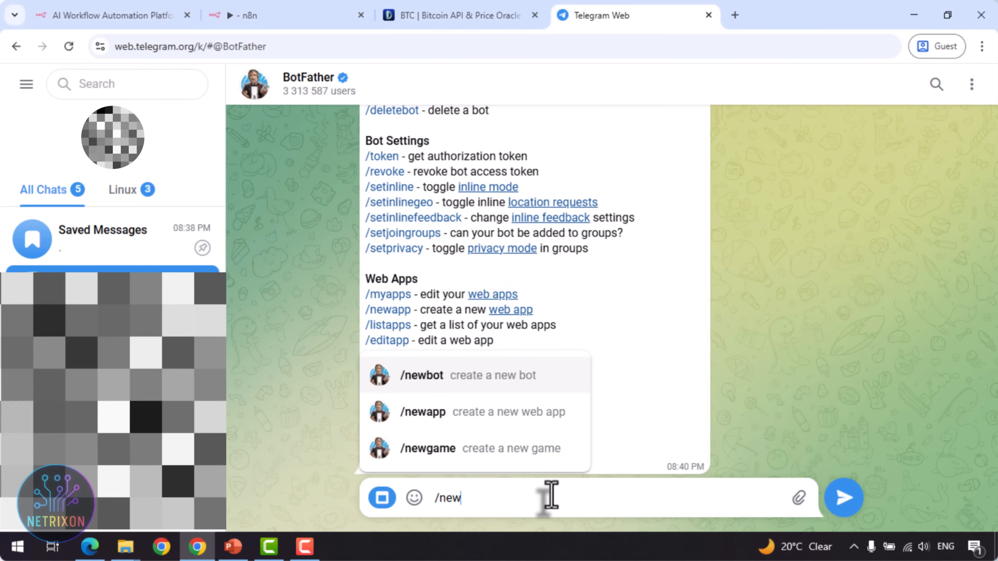
left_click(447, 375)
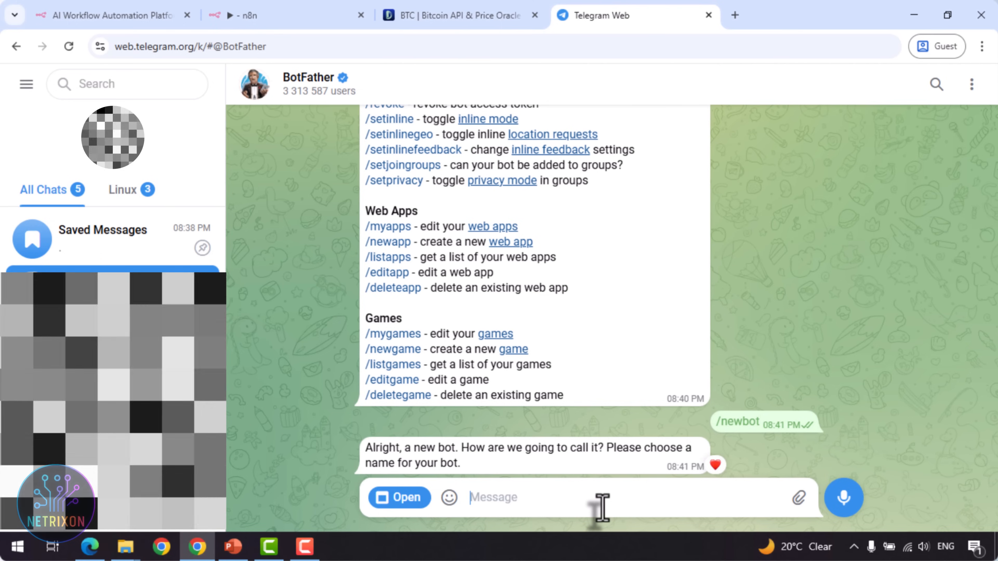
type("netrixon")
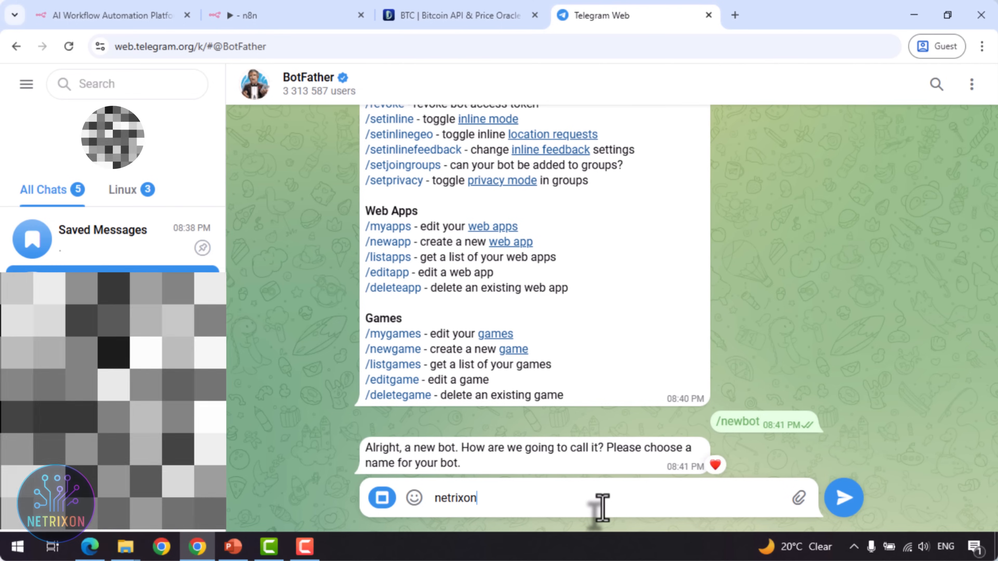
key("Return")
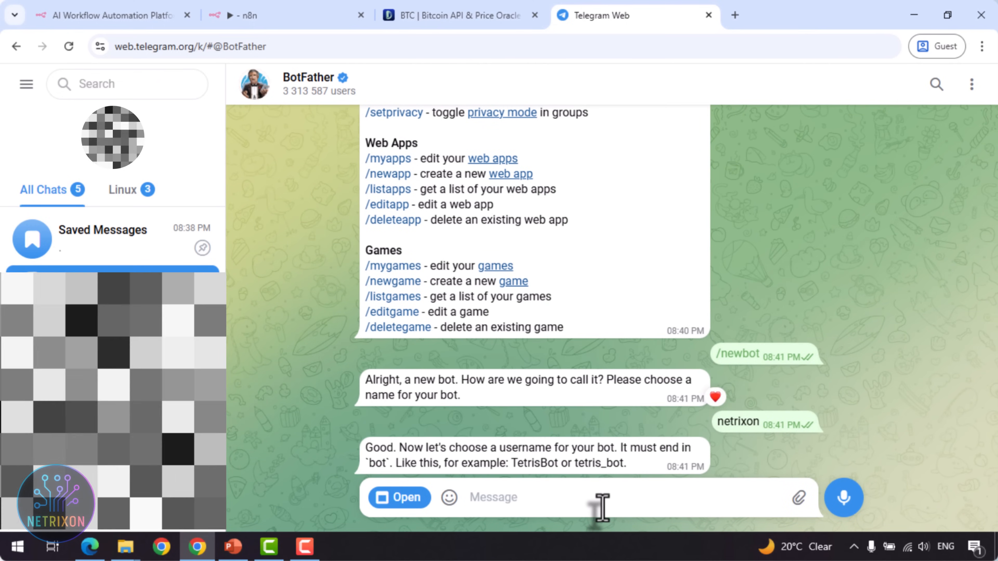
type("netrixonBot")
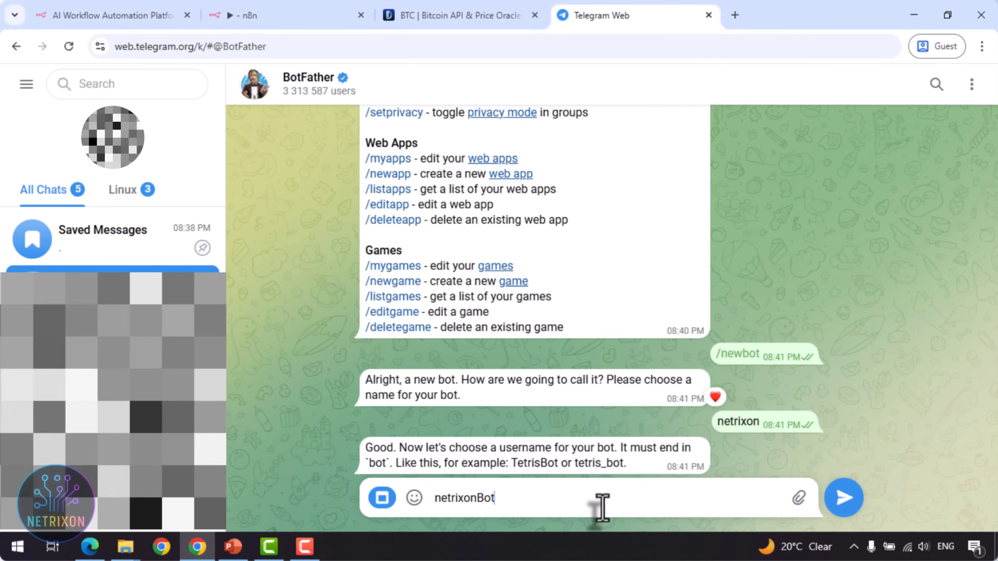
key("Return")
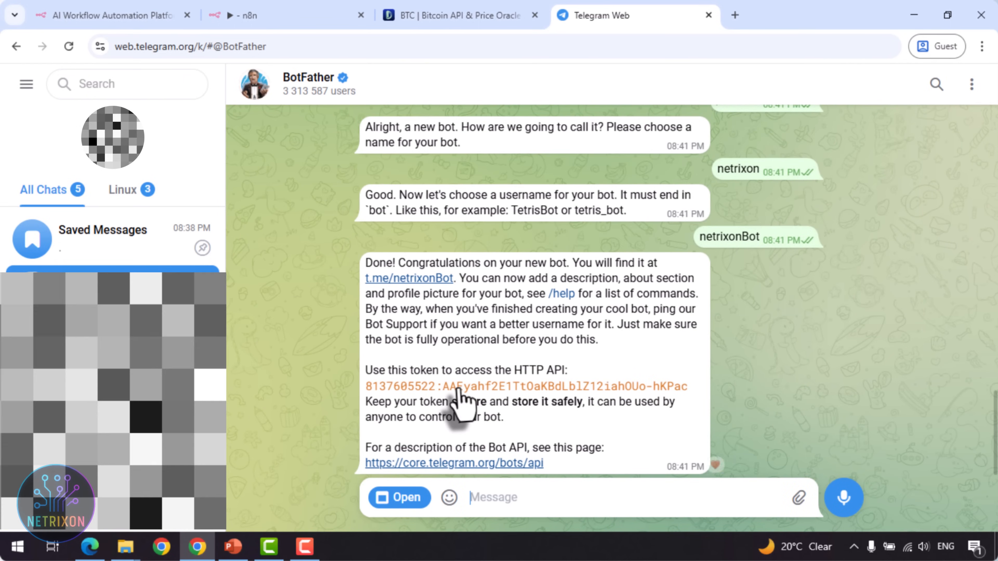
- Copy the bot's API token and save it as the access token of a new Telegram credential for the n8n message node
left_click(458, 387)
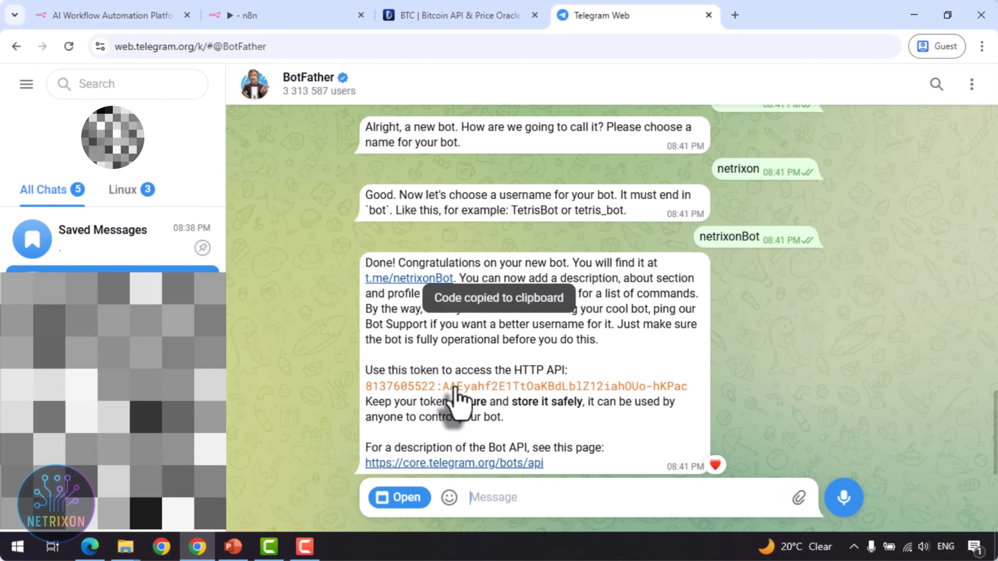
left_click(302, 15)
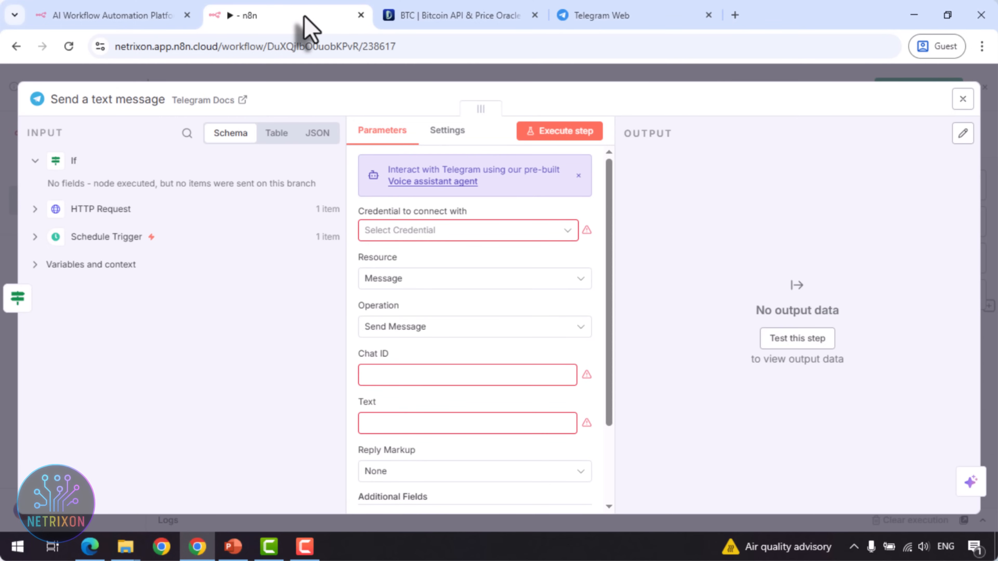
left_click(428, 230)
left_click(437, 266)
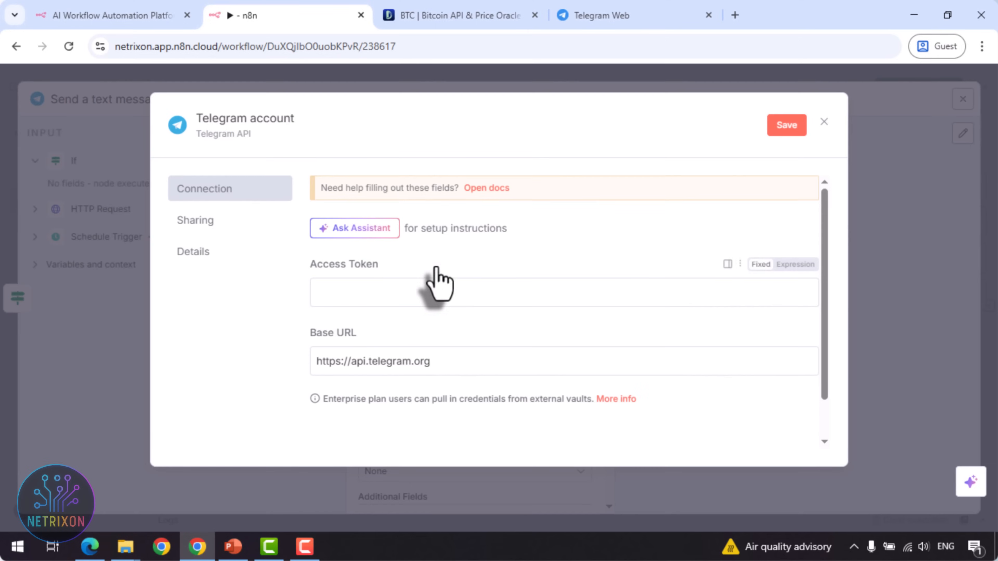
left_click(416, 297)
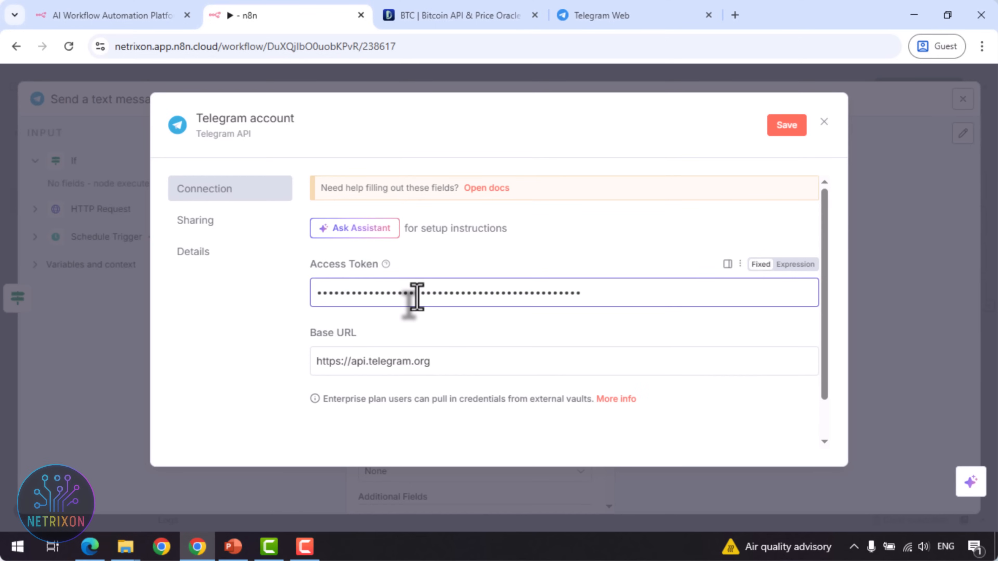
left_click(788, 125)
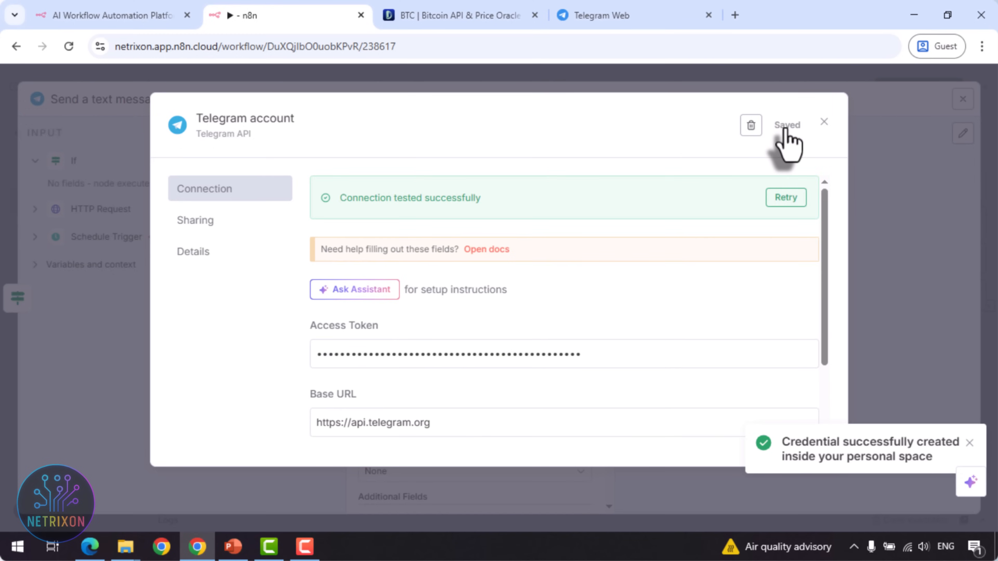
left_click(824, 122)
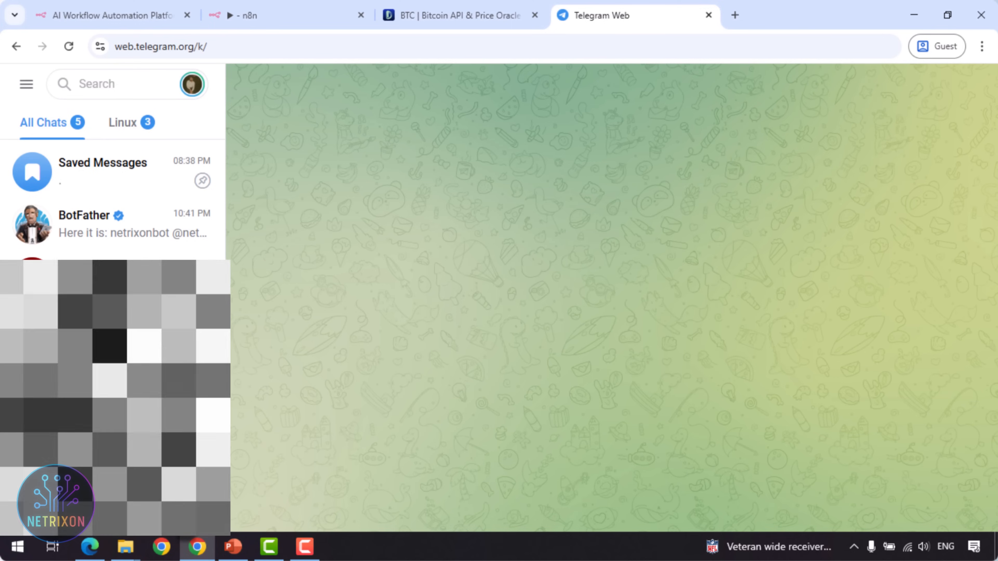
- Create a new Telegram group named Netrixon Group without adding any members
left_click(152, 436)
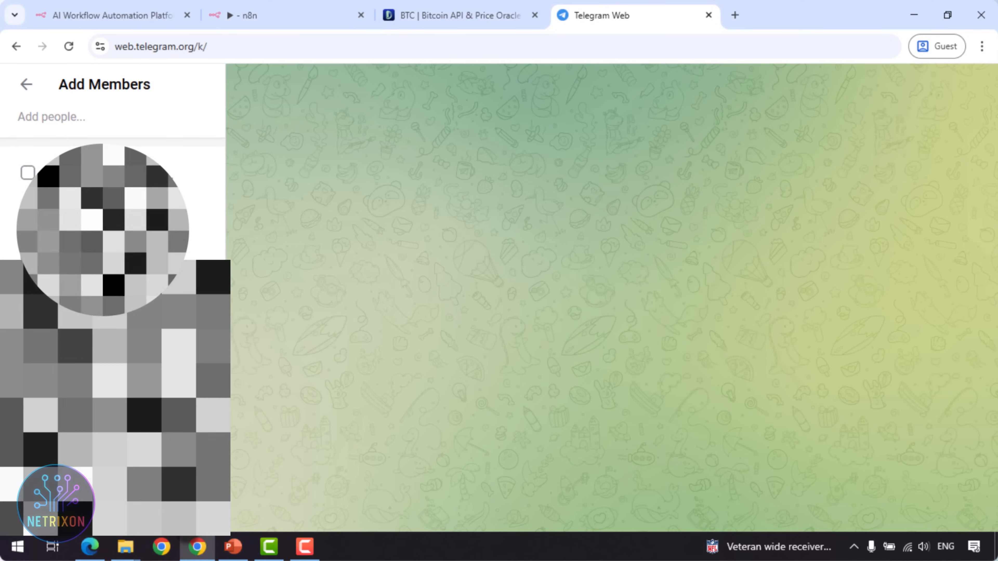
left_click(195, 510)
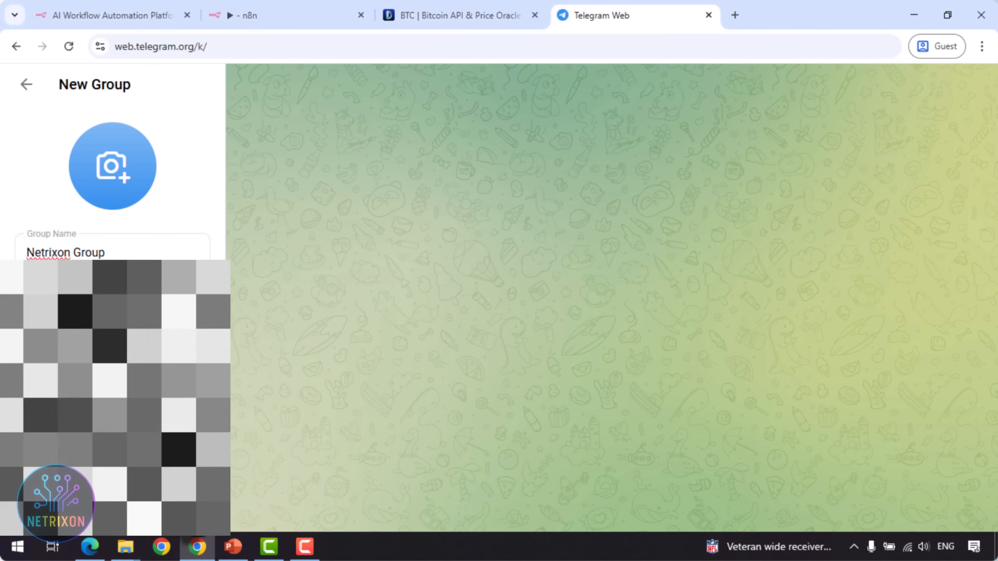
left_click(196, 512)
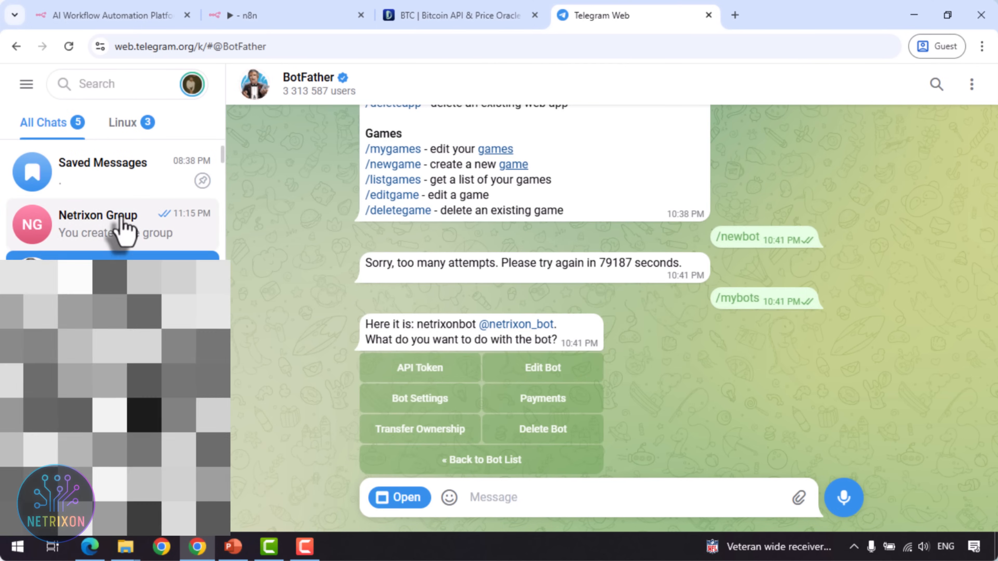
- Add netrixonbot to Netrixon Group as a member, keeping the last 100 messages visible to it
left_click(117, 227)
left_click(312, 88)
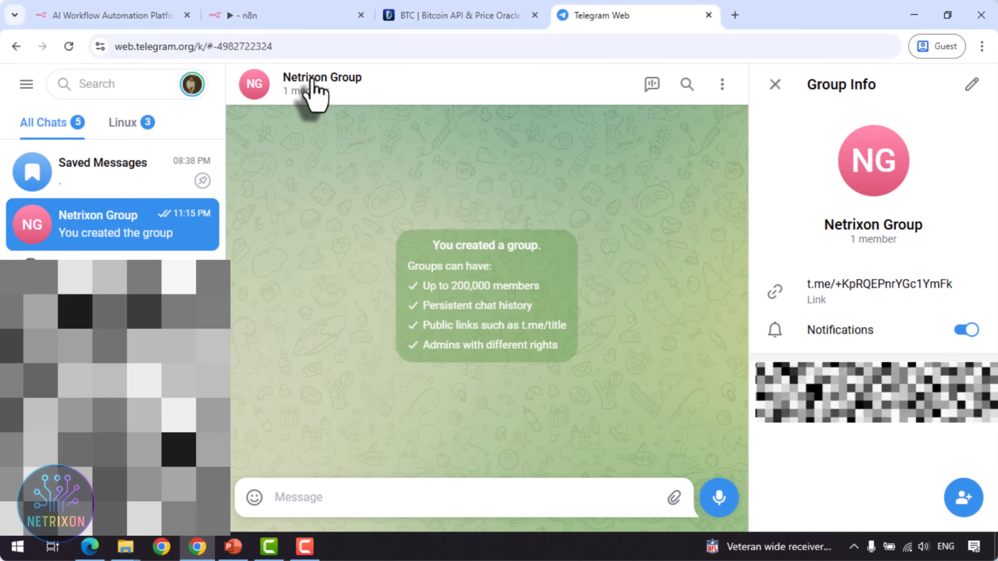
left_click(954, 510)
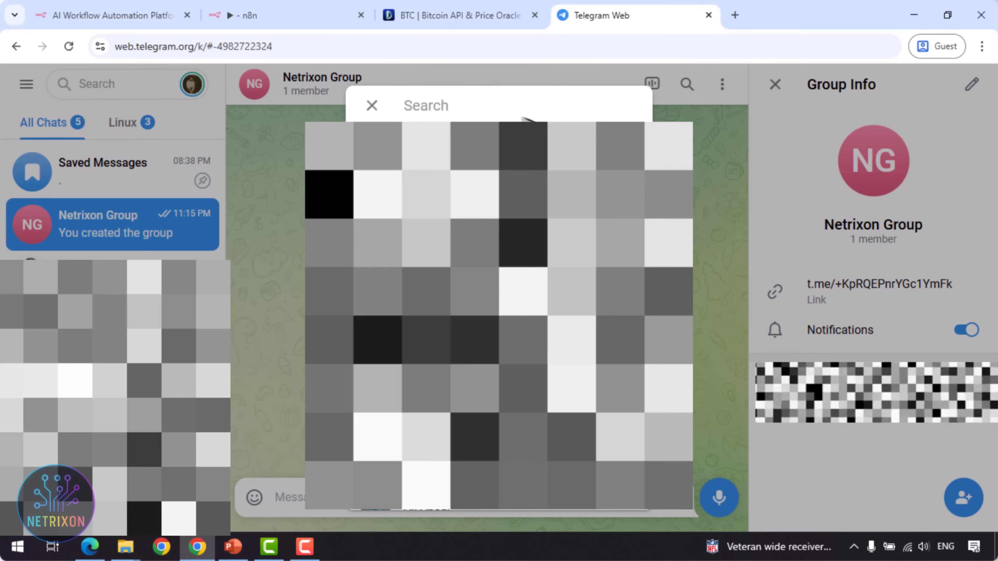
type("net")
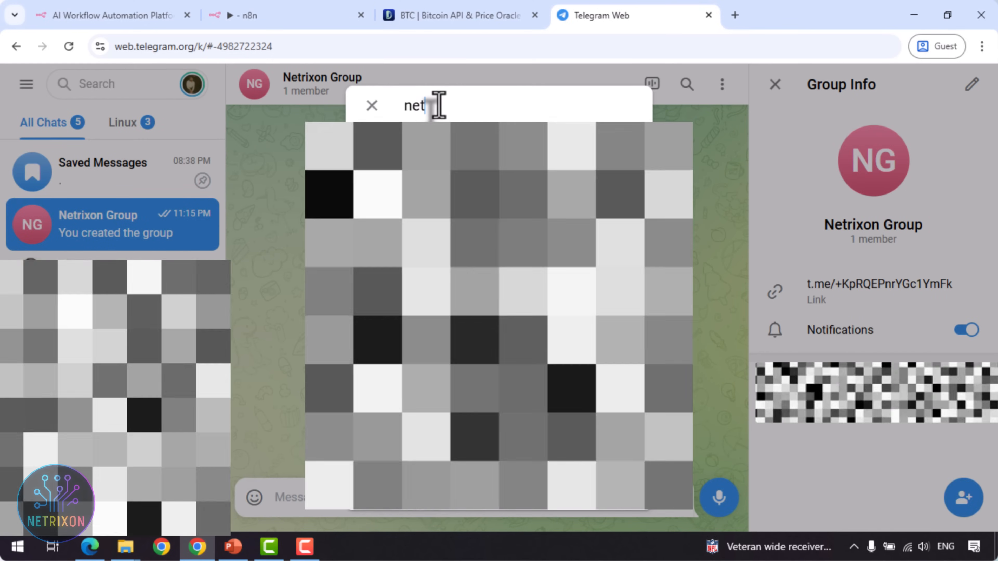
type("rix")
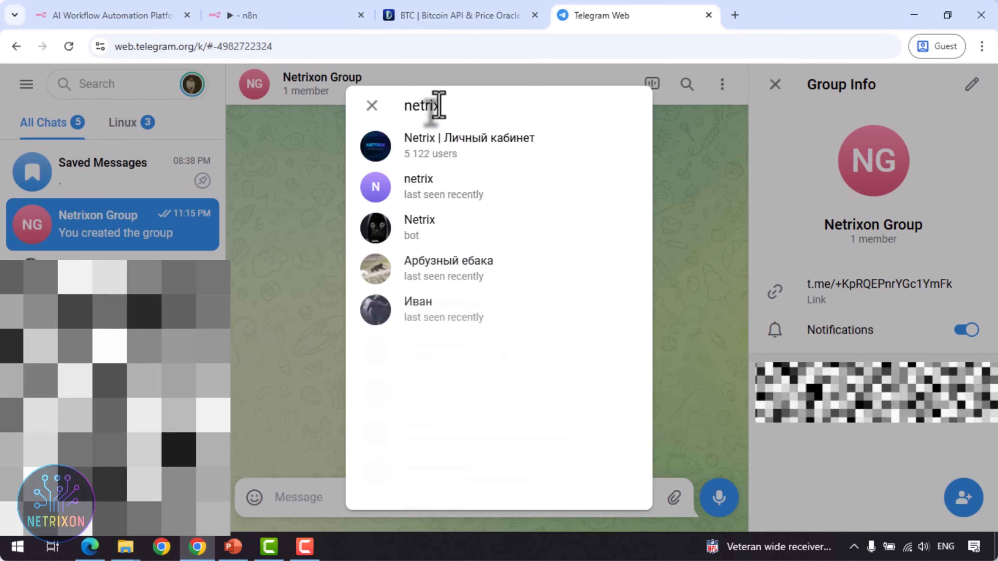
type("on")
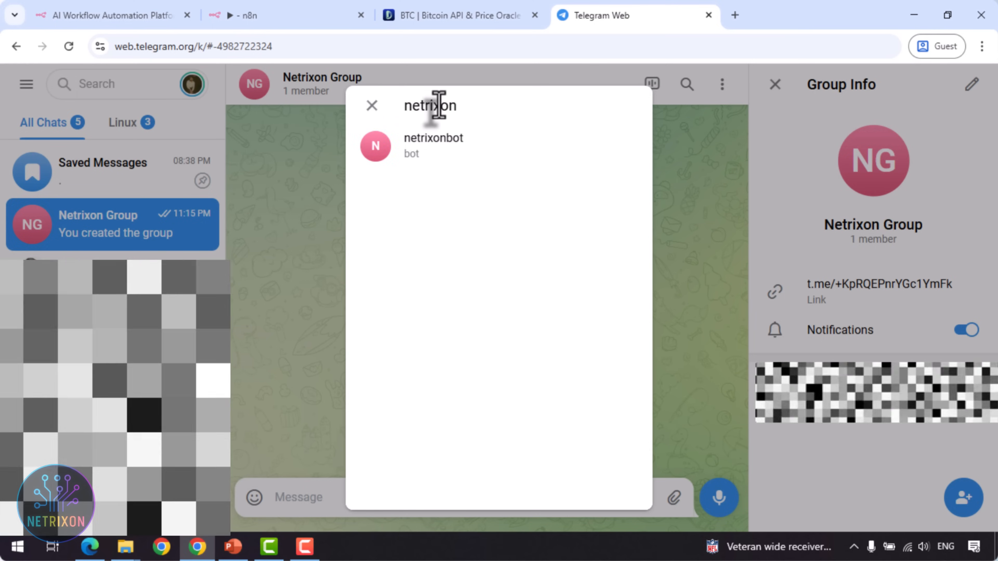
left_click(418, 170)
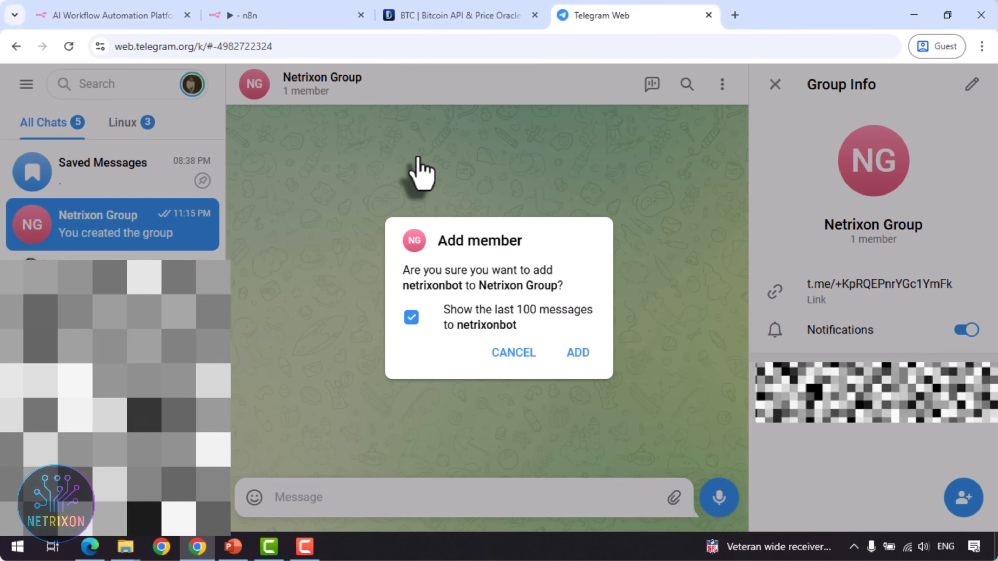
left_click(577, 353)
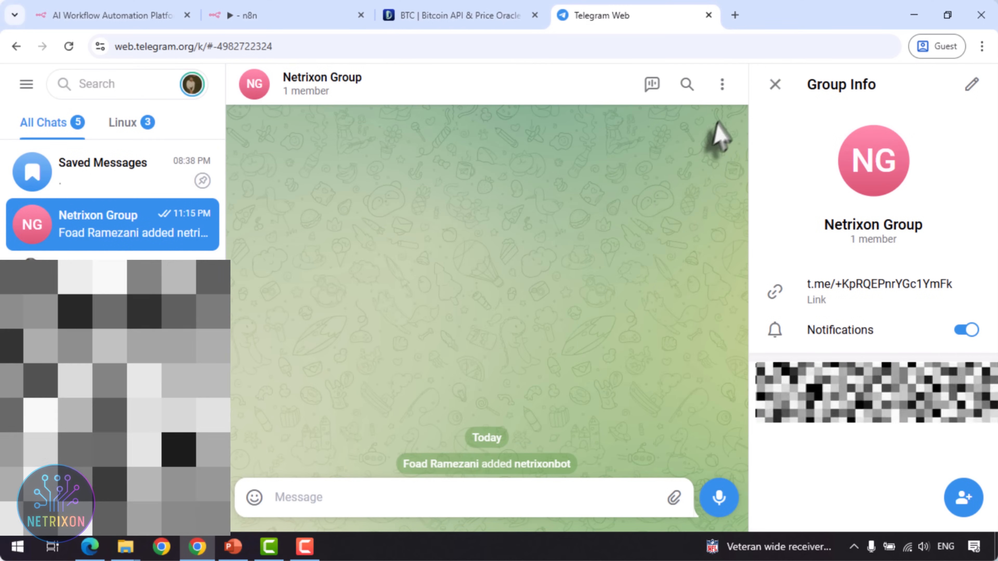
- Make netrixonbot an administrator of Netrixon Group, with the Remain Anonymous and Add New Admins rights enabled
left_click(972, 87)
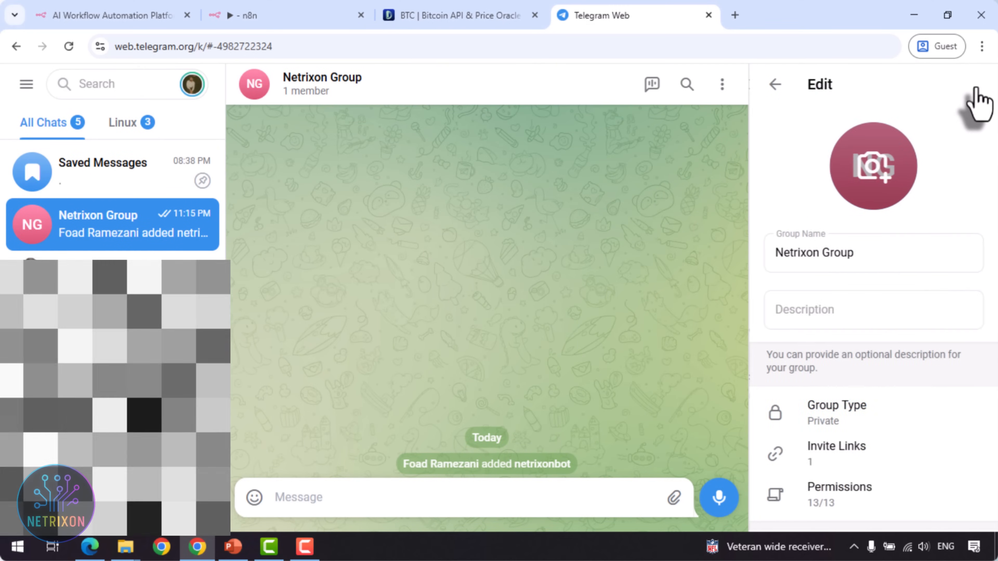
scroll(916, 426, "down", 3)
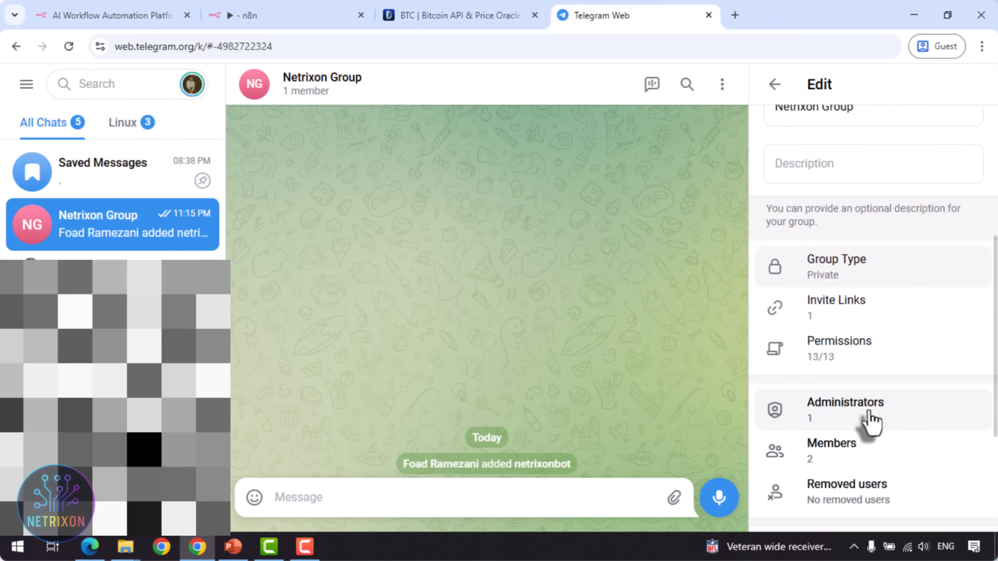
left_click(868, 419)
left_click(825, 180)
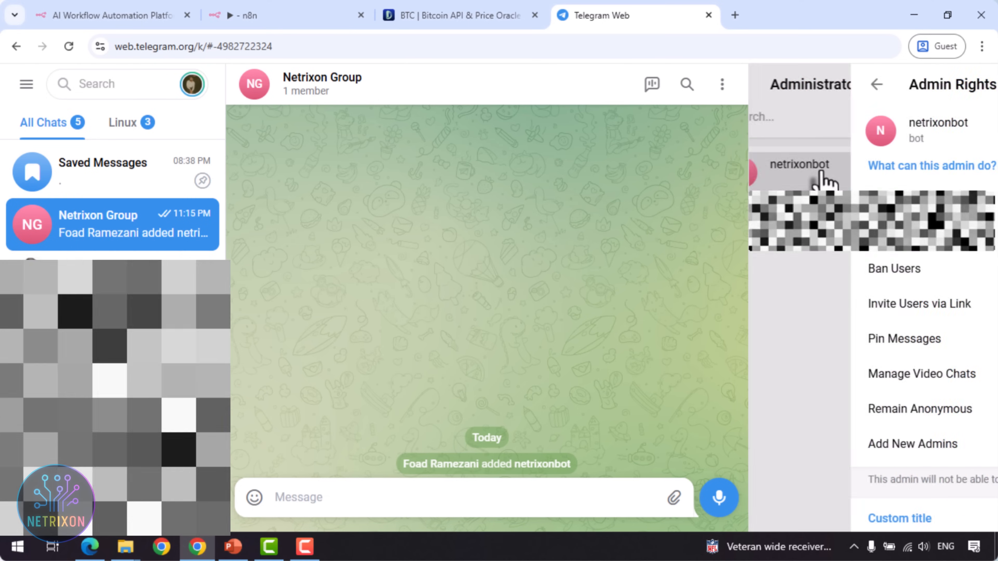
left_click(964, 421)
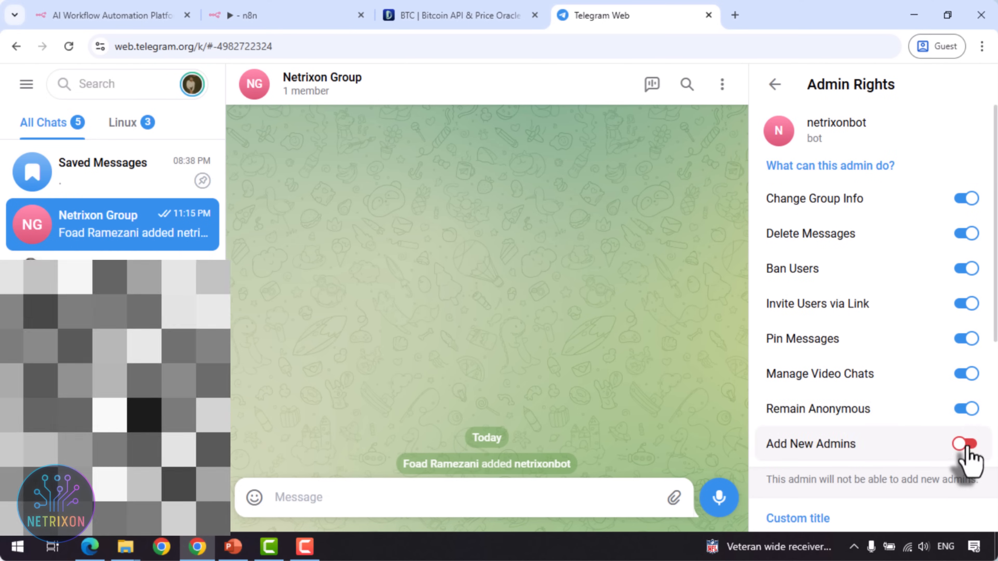
left_click(965, 443)
left_click(775, 86)
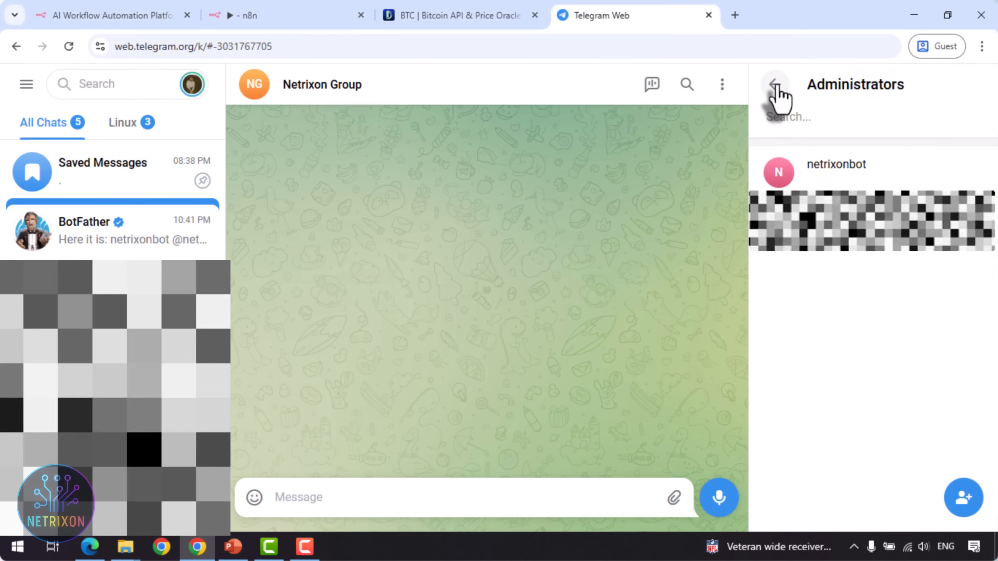
left_click(776, 86)
left_click(775, 86)
left_click(775, 85)
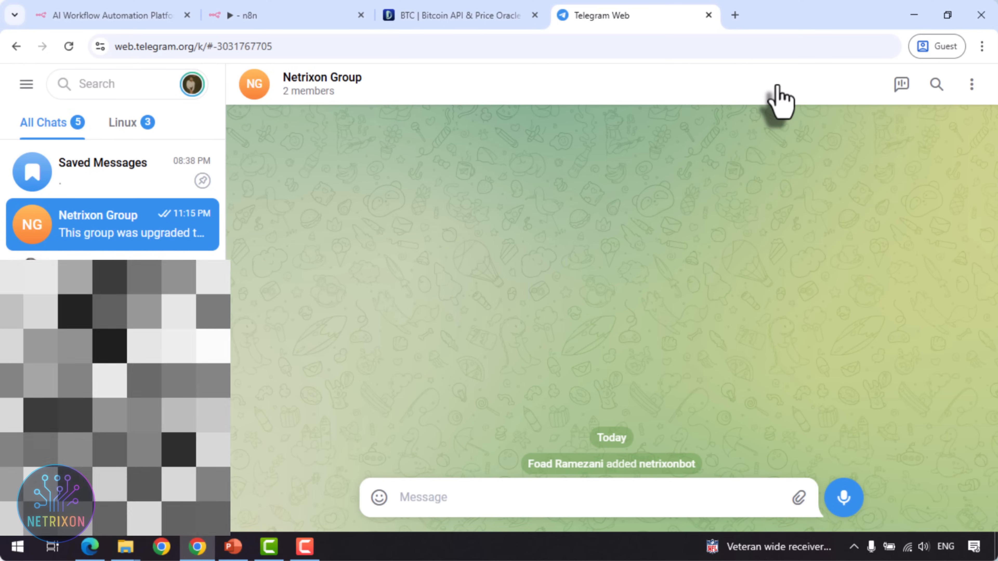
- Search Telegram for get_id_bot, open the Get ID bot chat, and start it
left_click(86, 81)
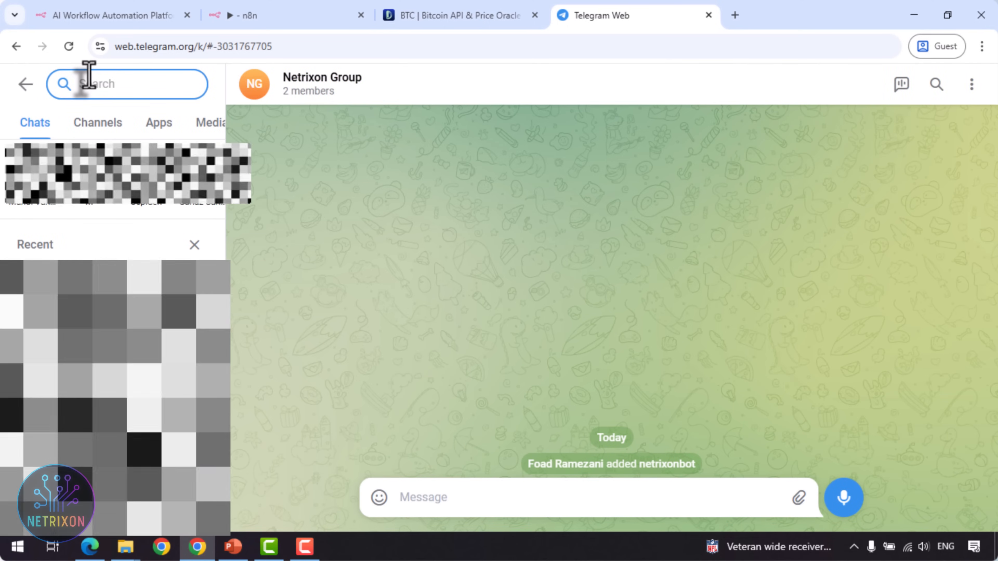
type("get_id")
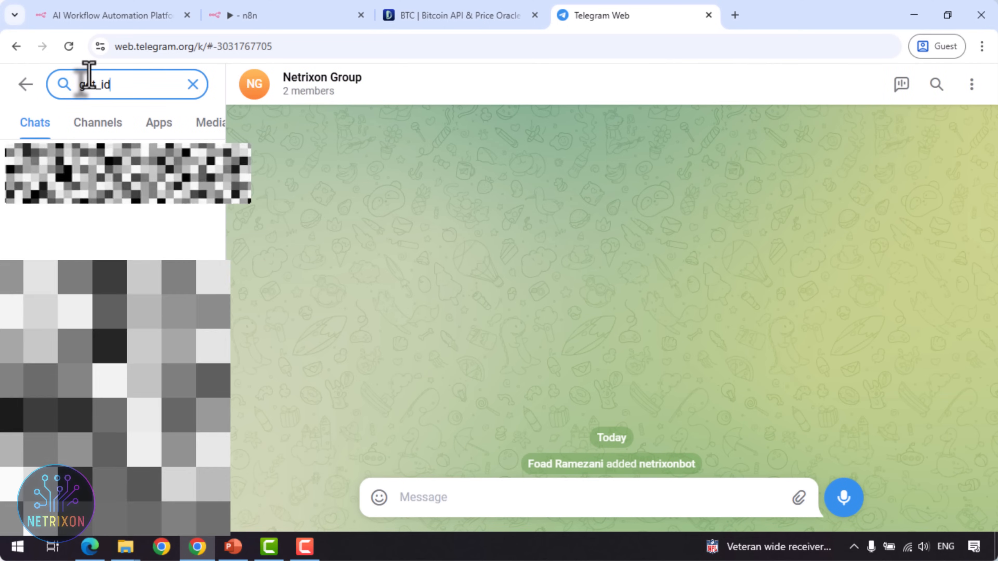
type("_bo")
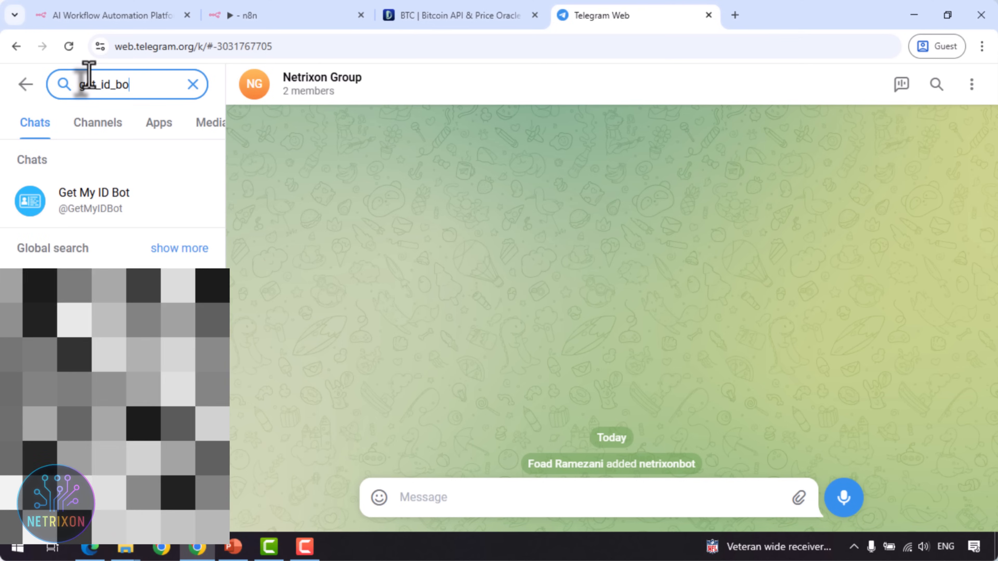
type("t")
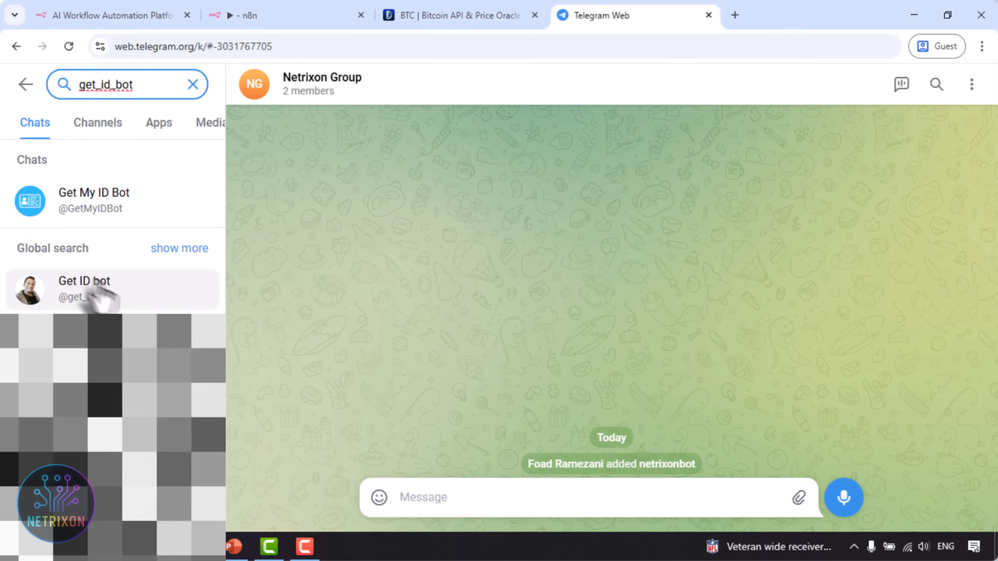
left_click(101, 291)
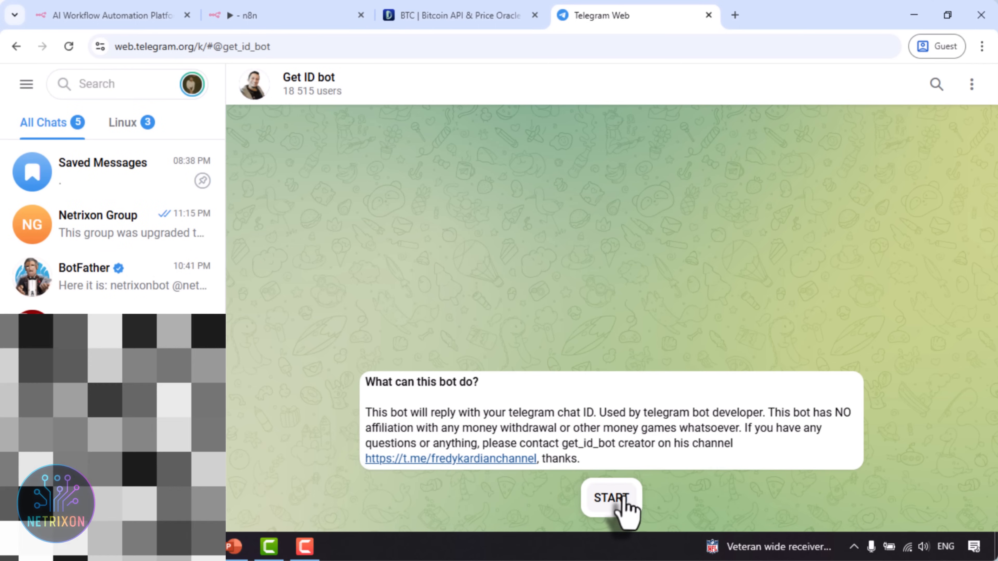
left_click(626, 509)
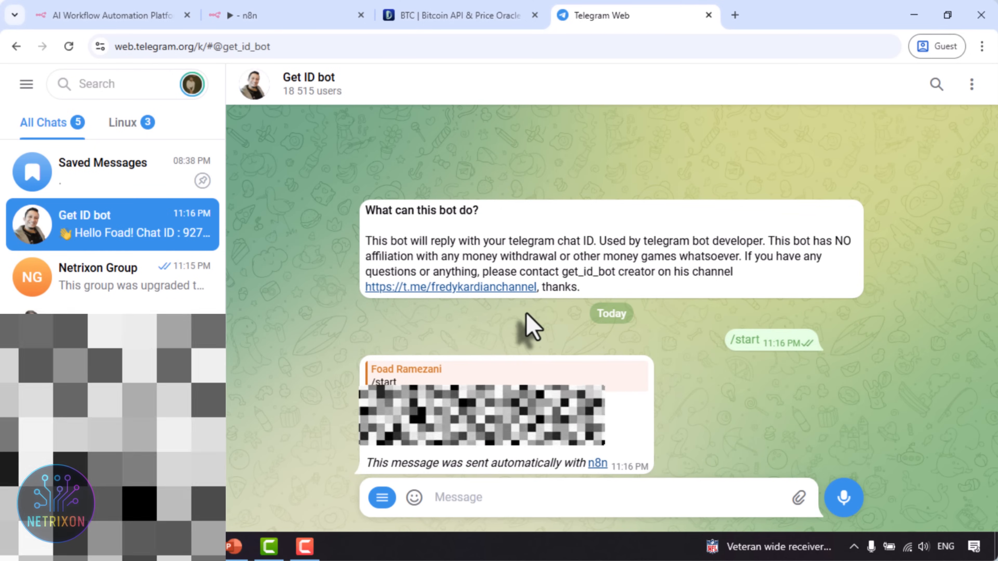
- Try to find Get ID bot by searching get_id_bot in Netrixon Group's member addition list
left_click(116, 280)
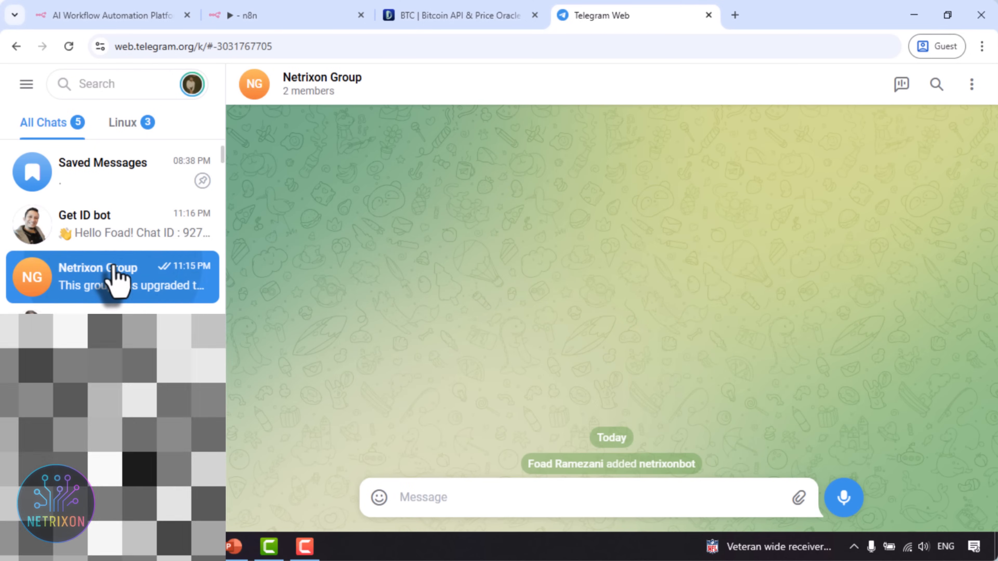
left_click(333, 81)
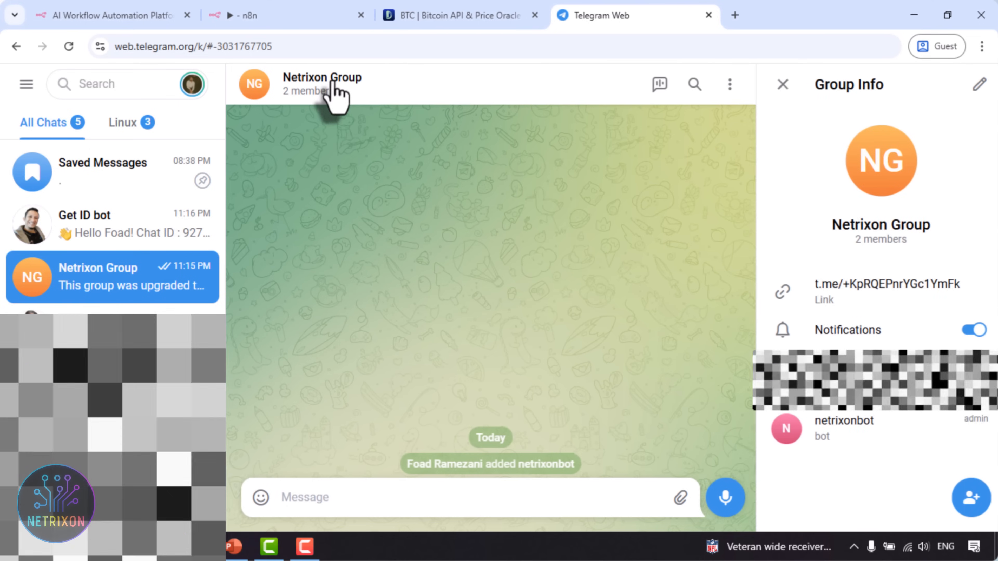
left_click(975, 83)
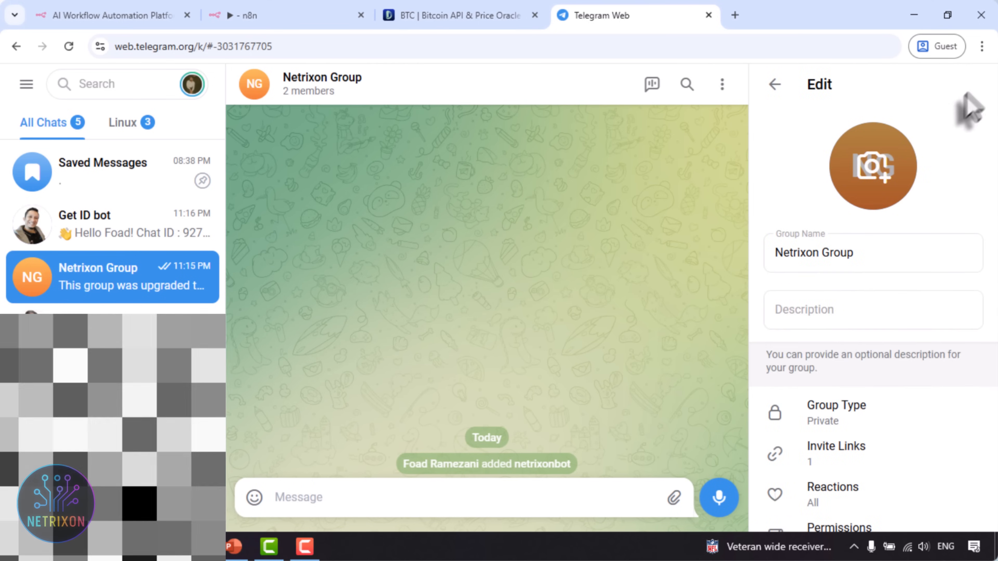
scroll(869, 357, "down", 6)
scroll(868, 377, "down", 1)
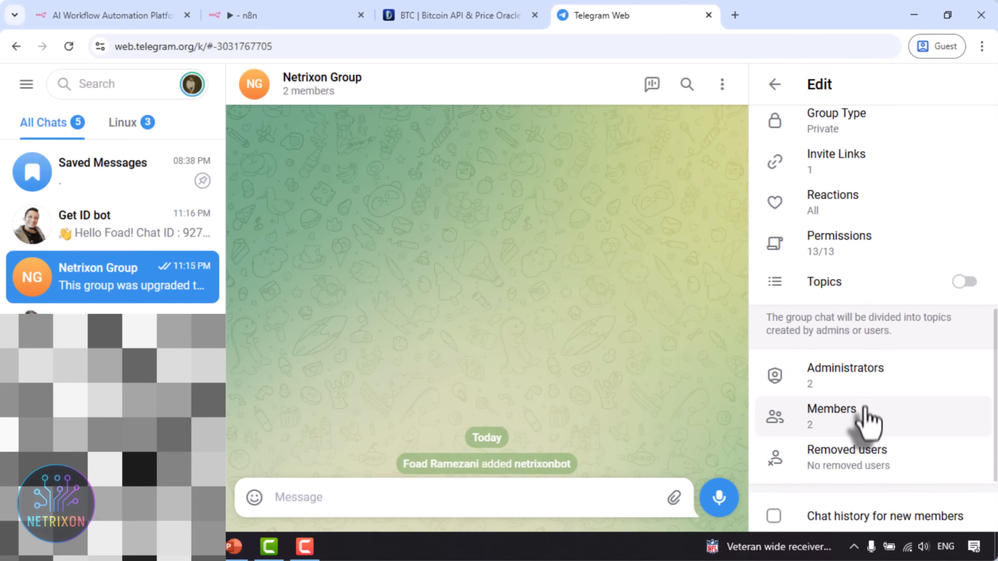
left_click(864, 423)
left_click(965, 505)
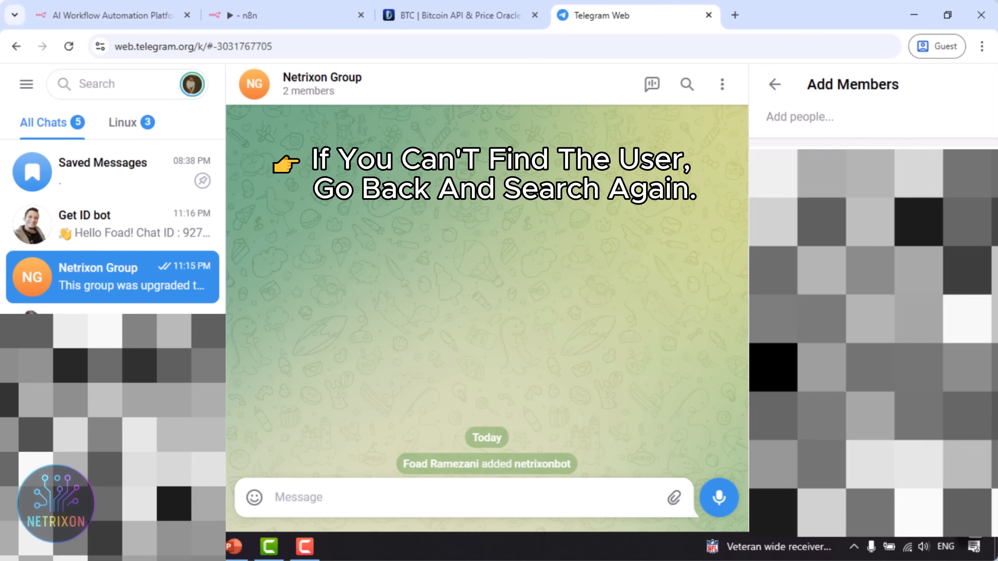
type("get")
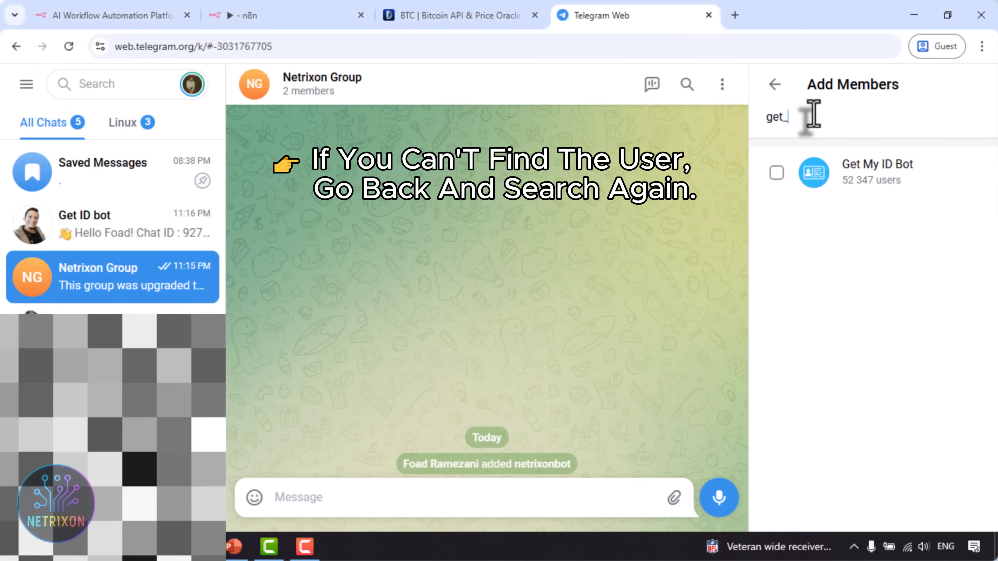
type("_id")
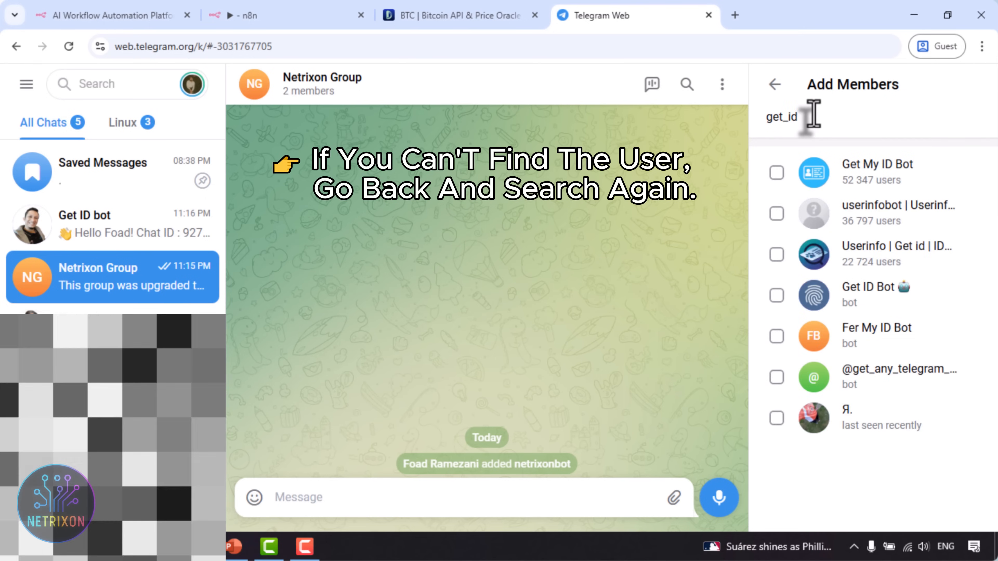
type("_bot")
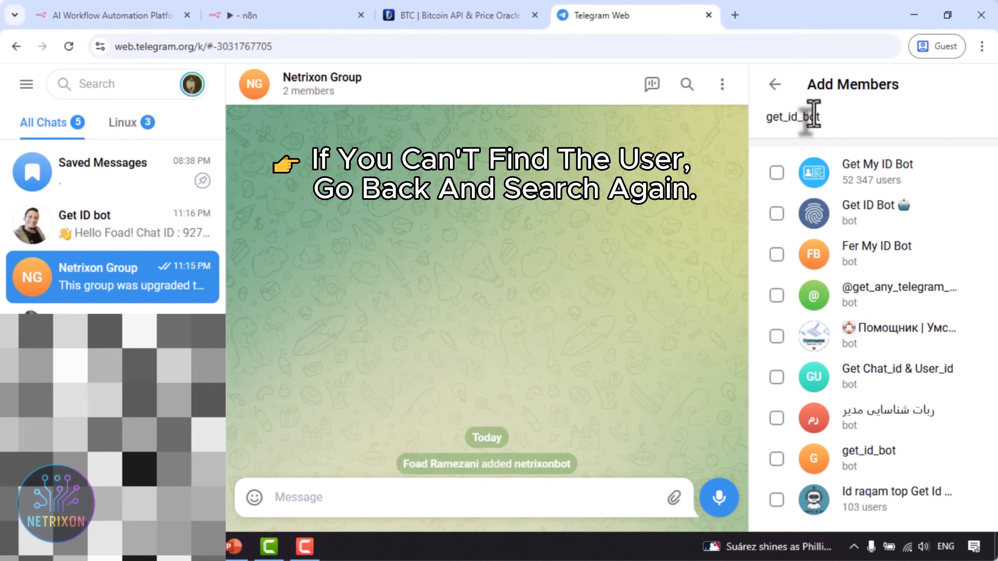
key("Escape")
key("Escape")
key("Escape")
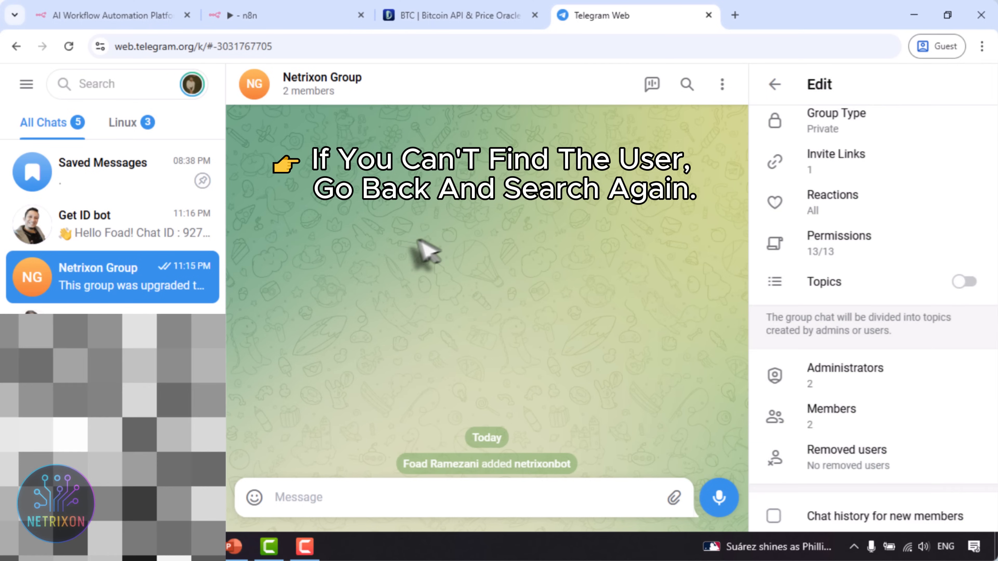
key("Escape")
- Add Get ID bot to Netrixon Group as a member, finding it with the search text get_id_bot
left_click(123, 230)
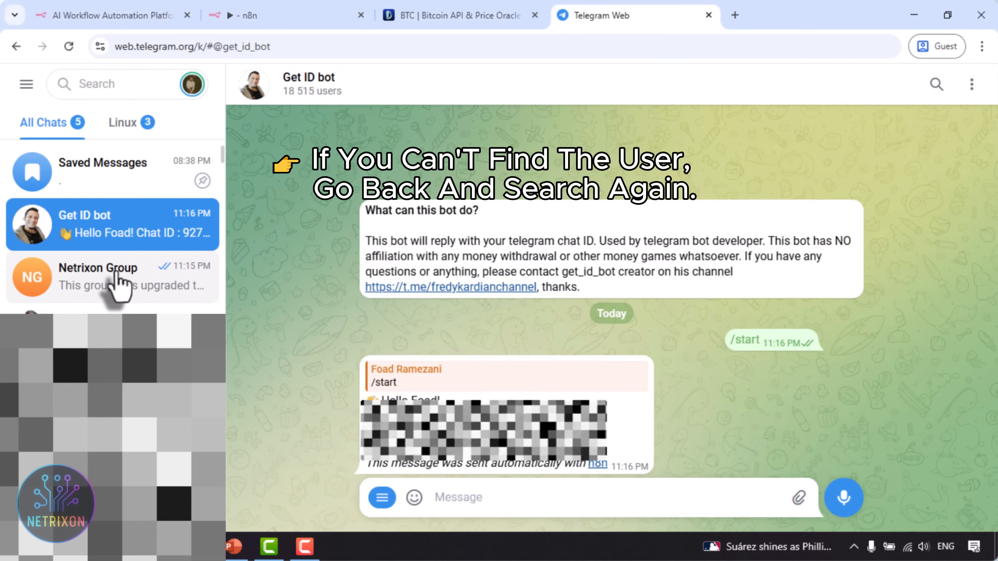
left_click(117, 276)
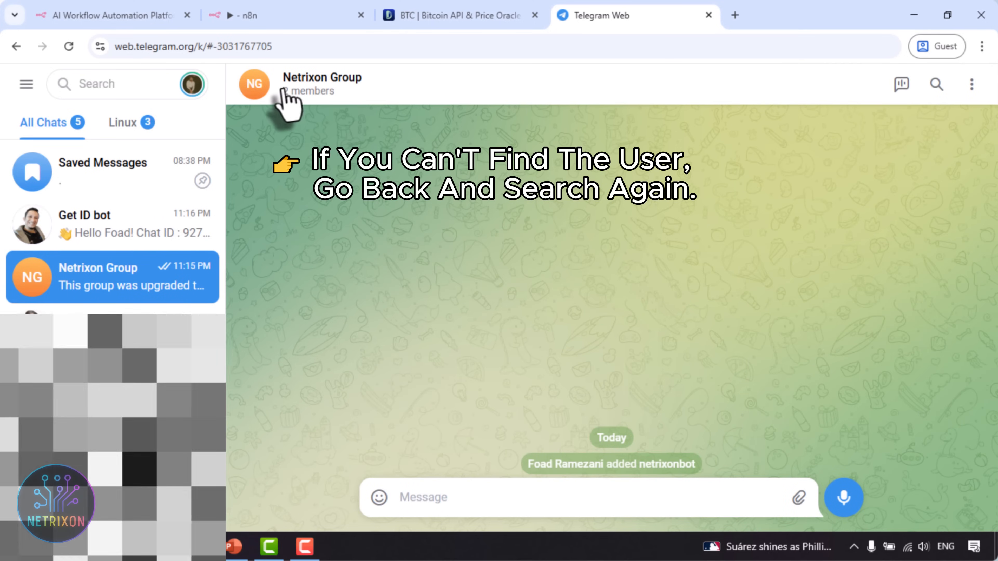
left_click(285, 91)
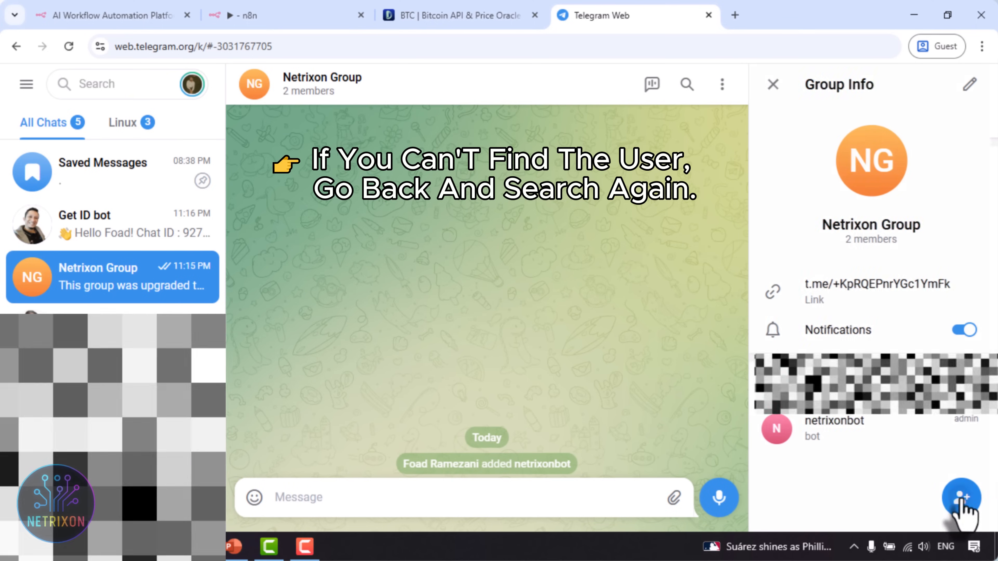
left_click(970, 500)
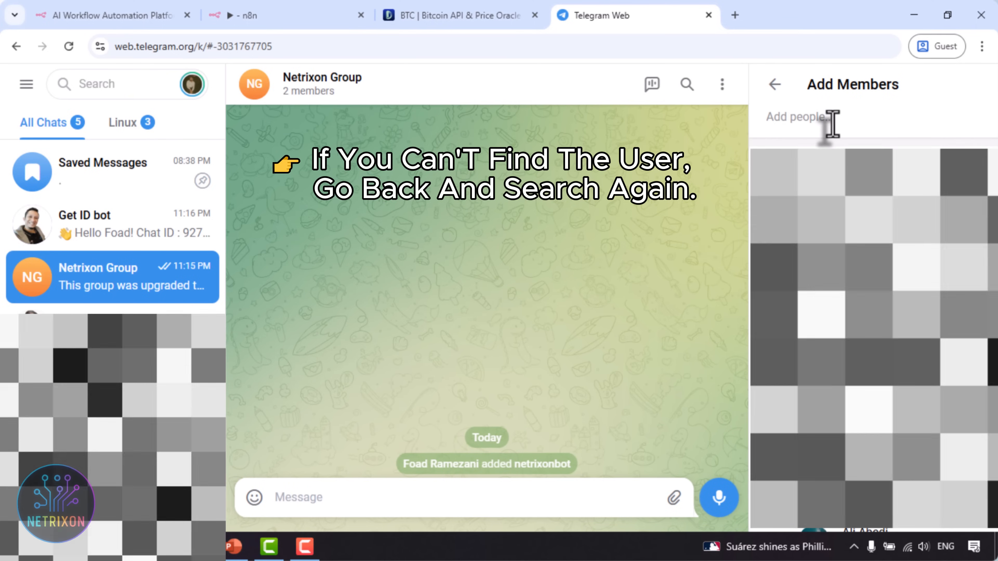
type("get_")
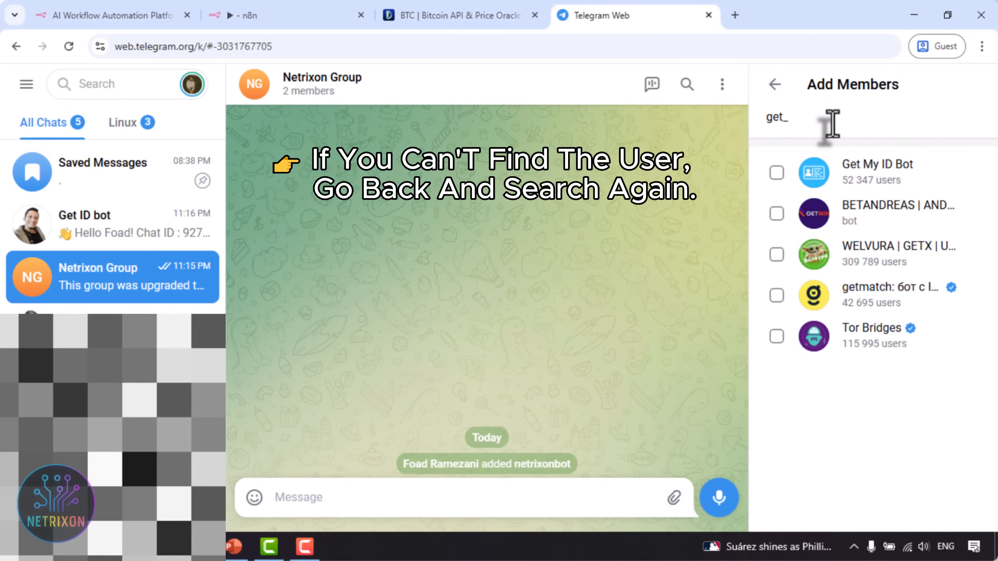
type("id_")
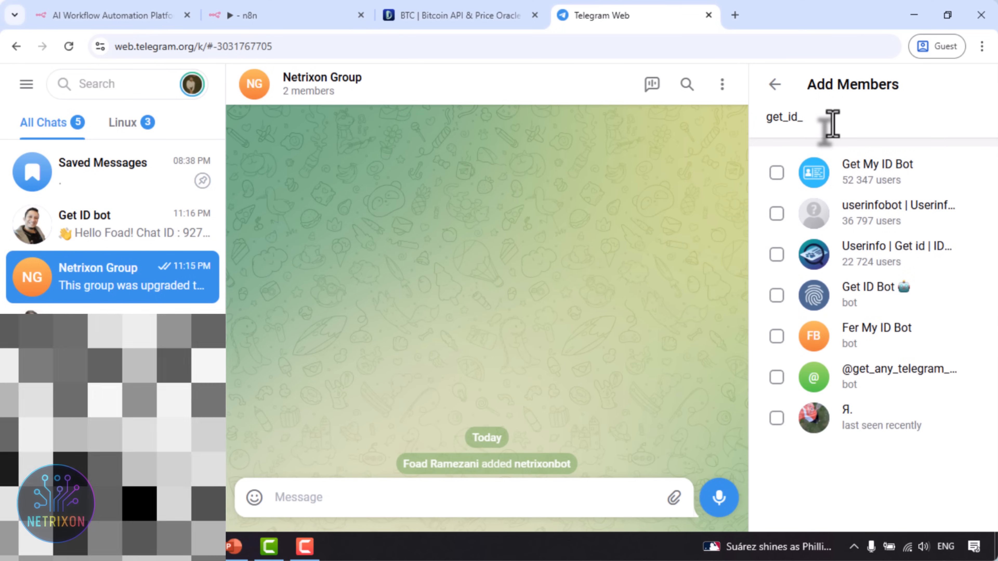
type("bot")
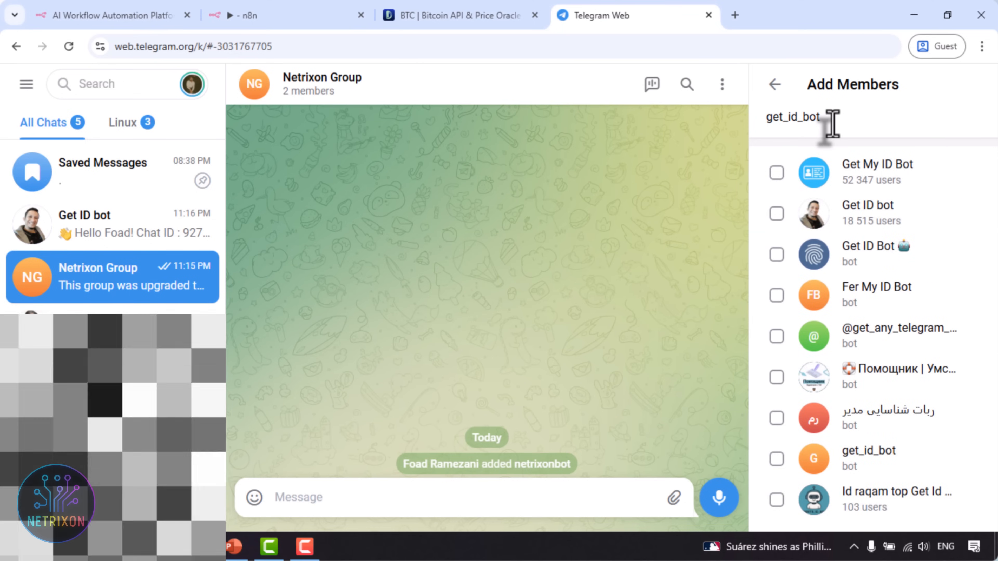
left_click(779, 215)
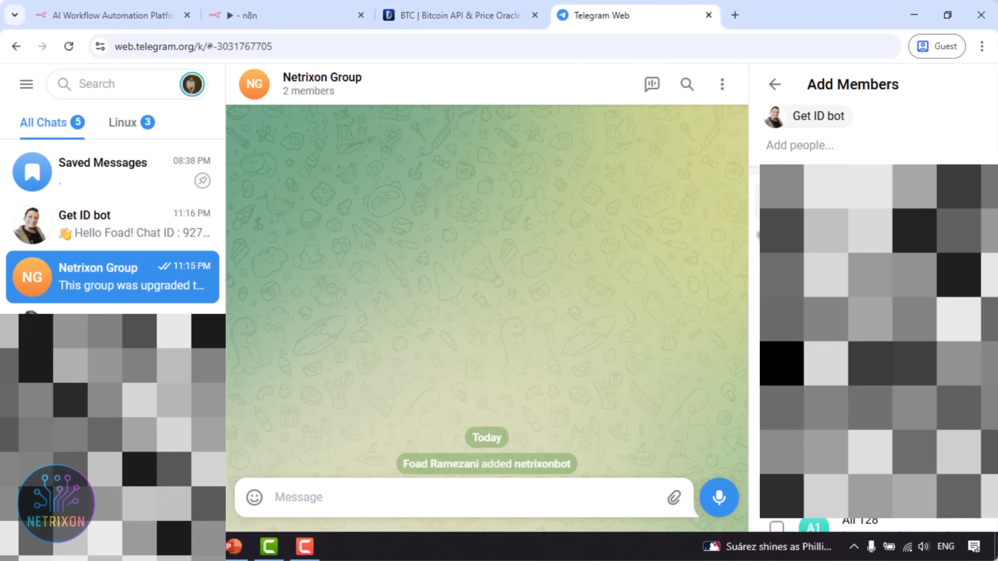
left_click(964, 511)
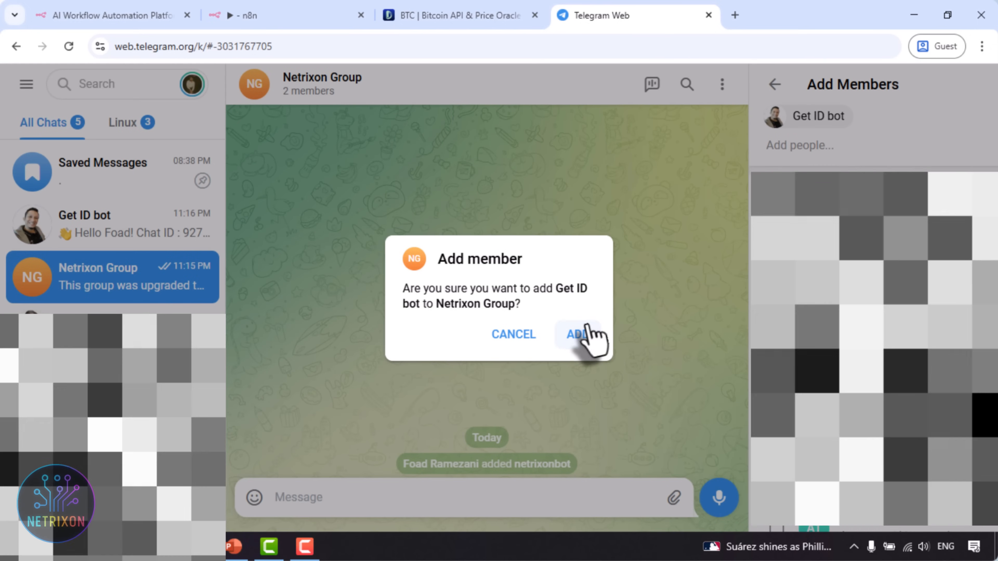
left_click(580, 335)
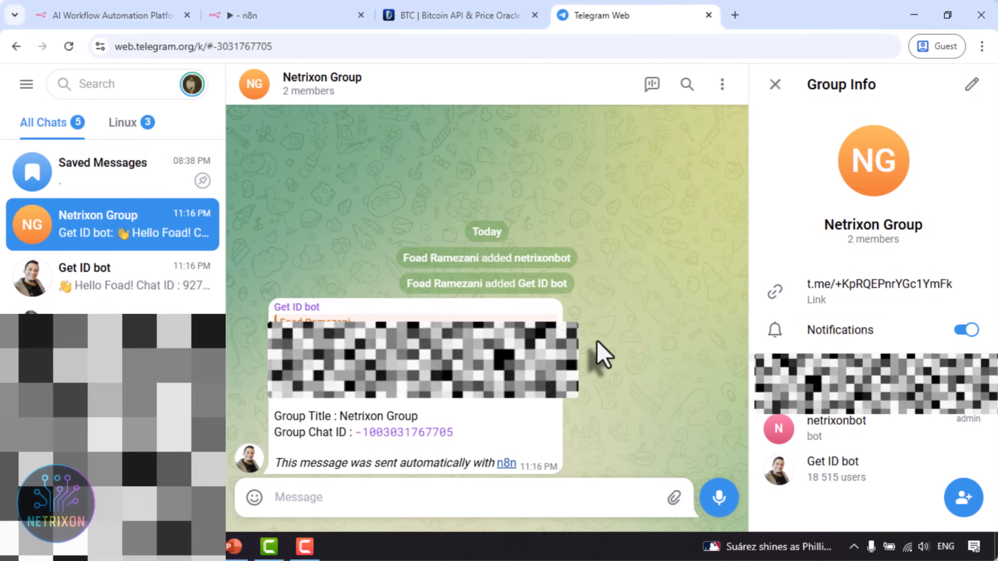
- Copy the group chat ID from Get ID bot's reply and enter it as the Chat ID of n8n's Send a text message node
double_click(411, 460)
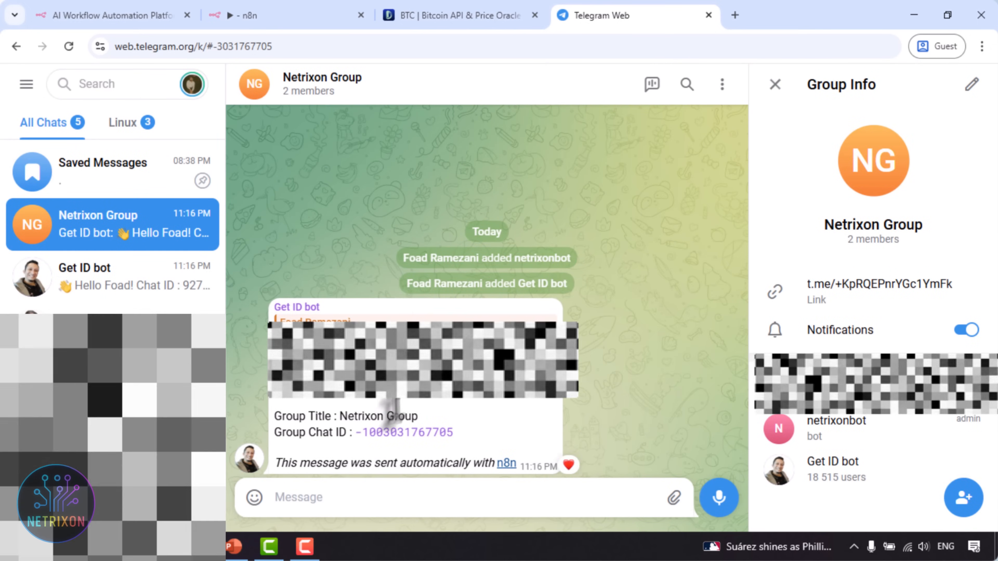
left_click(425, 432)
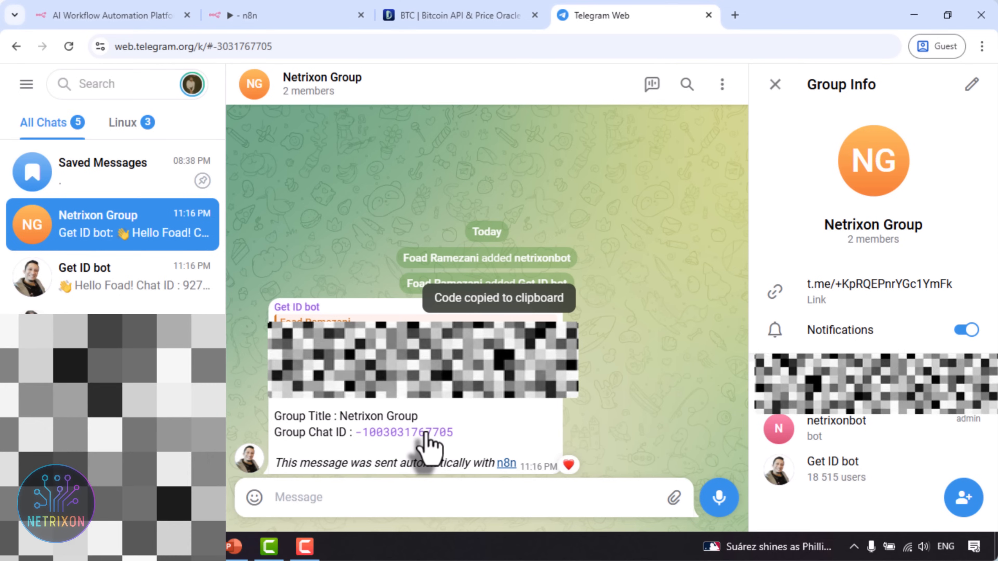
left_click(294, 19)
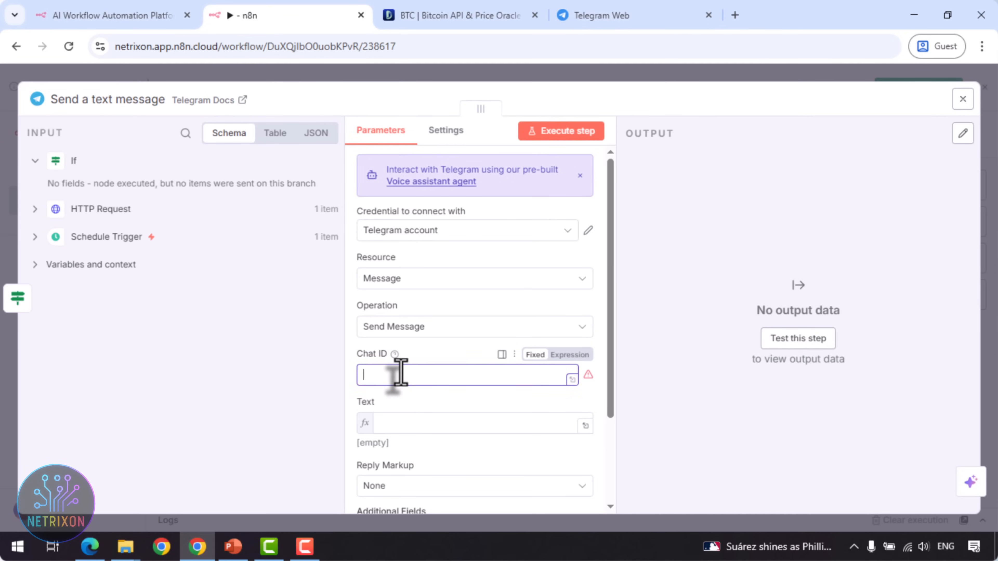
- Set the message text to "Bitcoin price has dropped below 105000 USD! The current price is" plus the HTTP Request node's Price field, and test the step
left_click(401, 428)
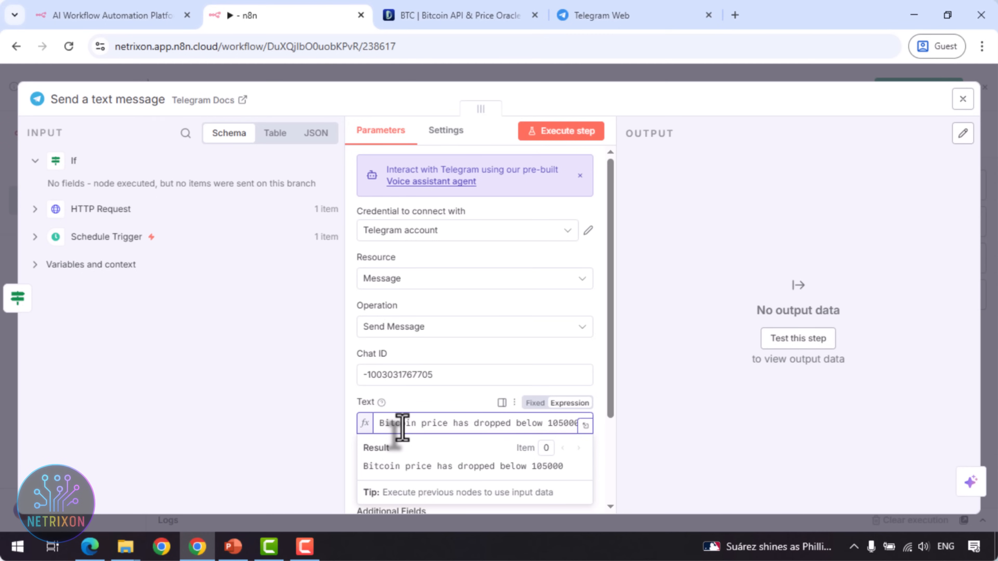
type("USD! The current price is")
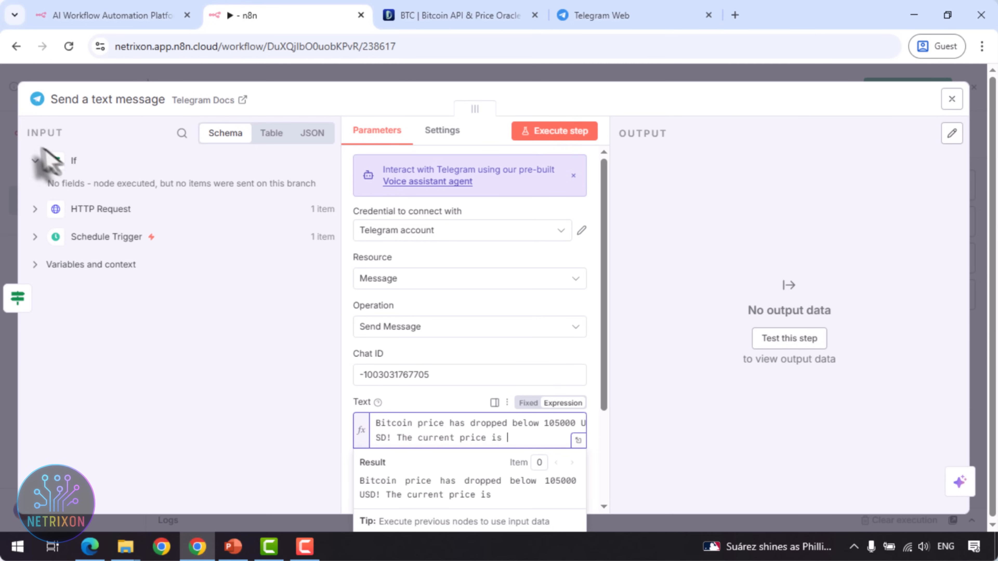
left_click(34, 209)
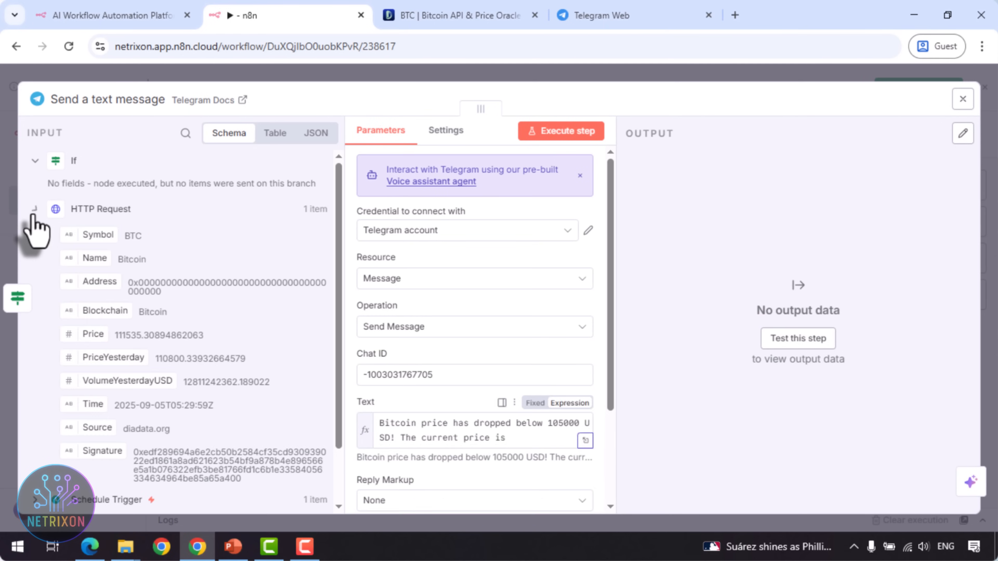
left_click_drag(93, 334, 525, 437)
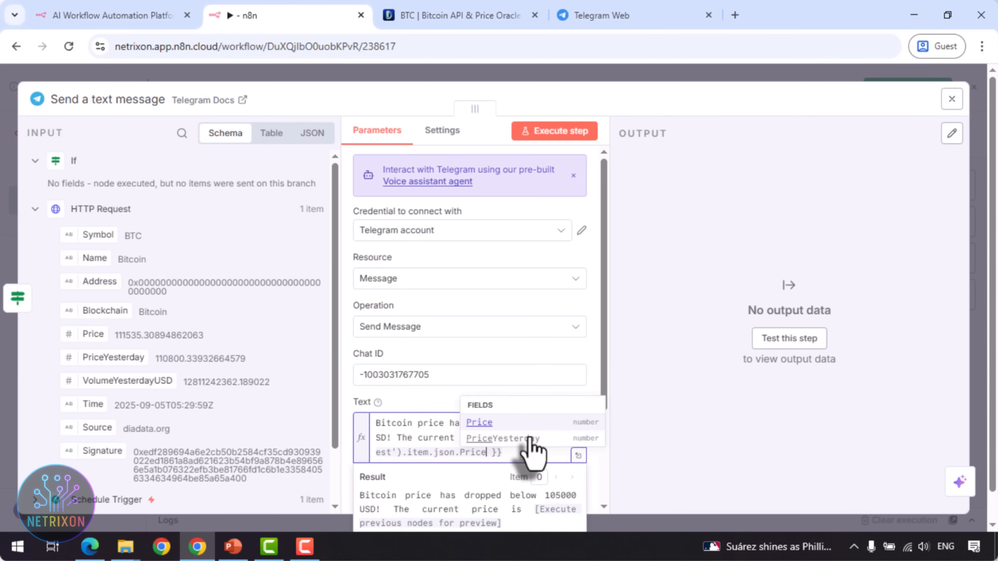
left_click(783, 340)
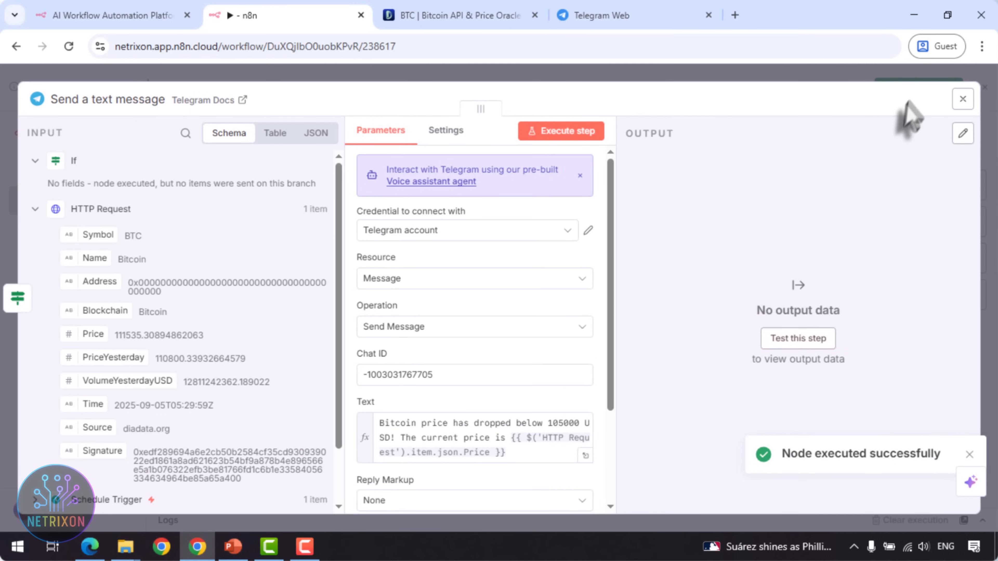
left_click(963, 101)
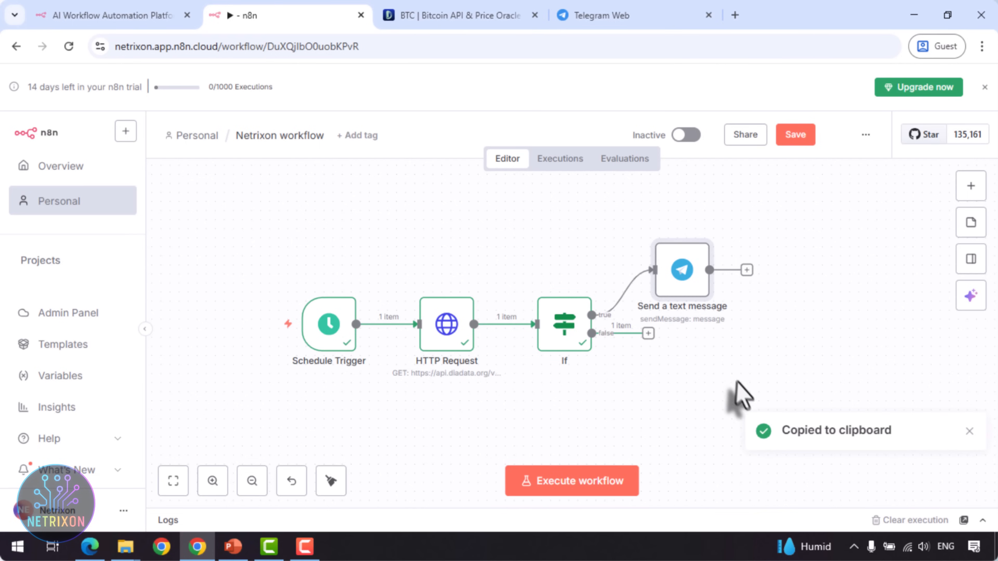
- Place a copy of the Send a text message node below the original and connect the If node's false output to it
key("ctrl+v")
left_click_drag(770, 403, 707, 385)
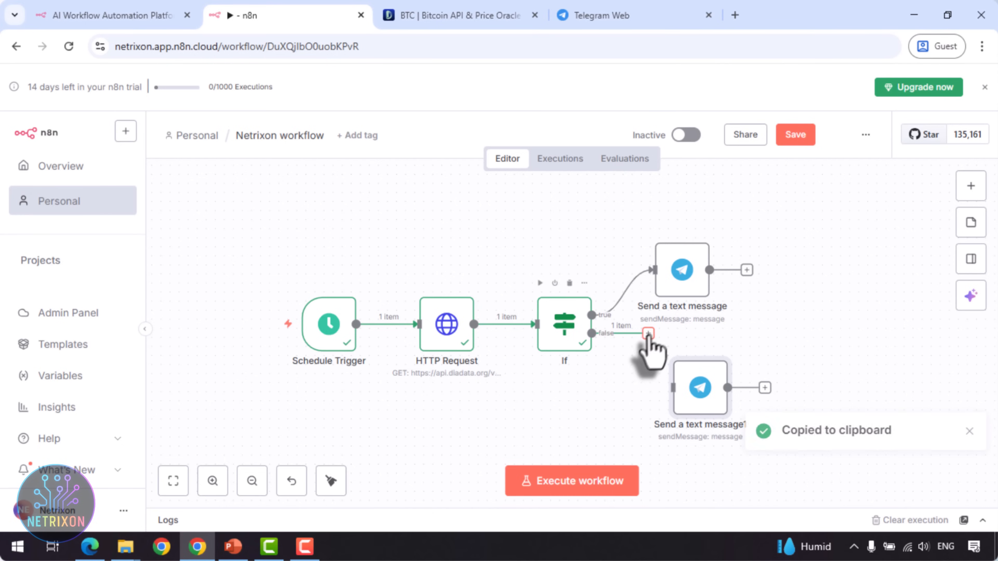
left_click_drag(648, 334, 671, 388)
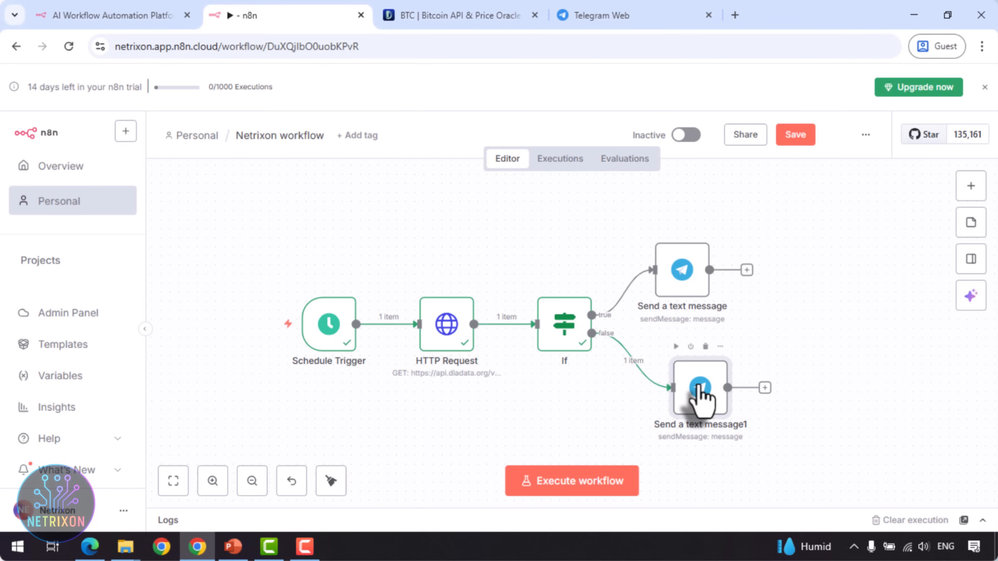
- Reword the copied node's message to "Bitcoin price is still above your taeget!", keeping the current price sentence after it
double_click(700, 393)
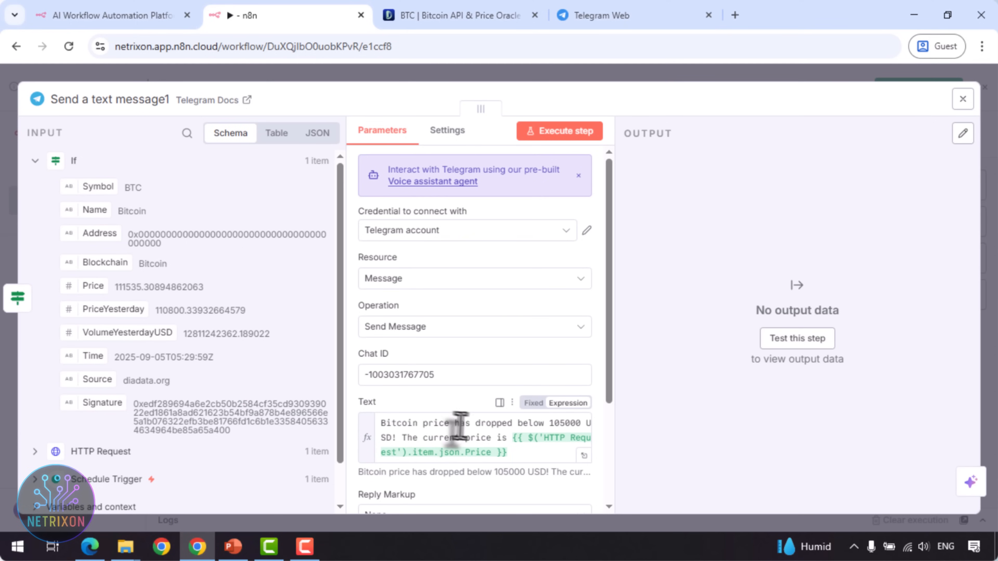
left_click_drag(453, 424, 388, 436)
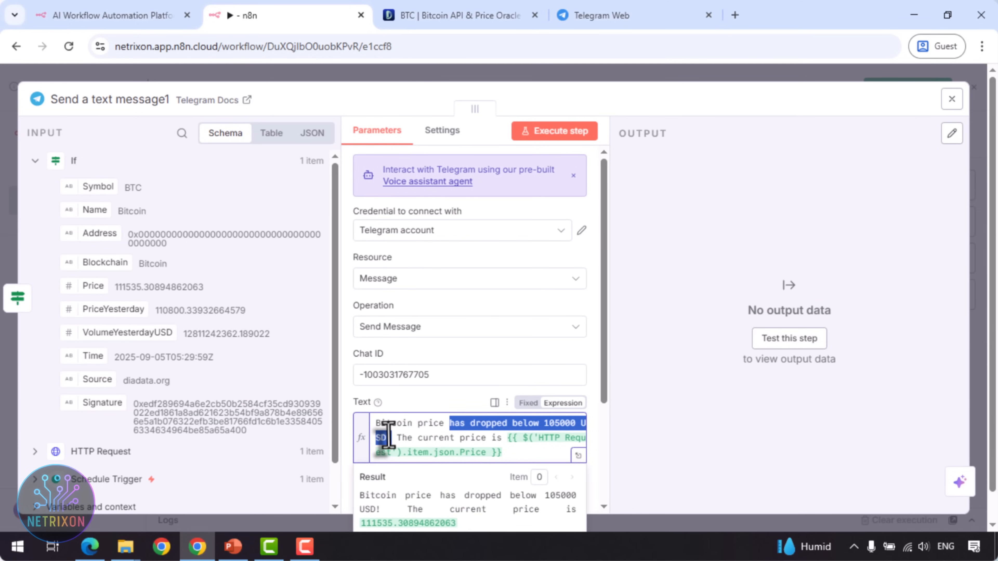
type("is ")
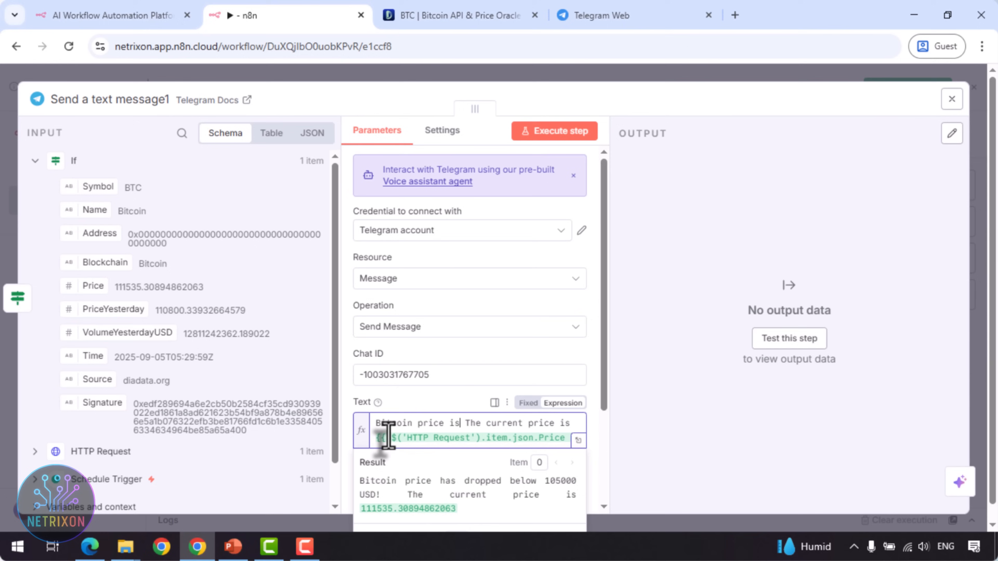
type("sti")
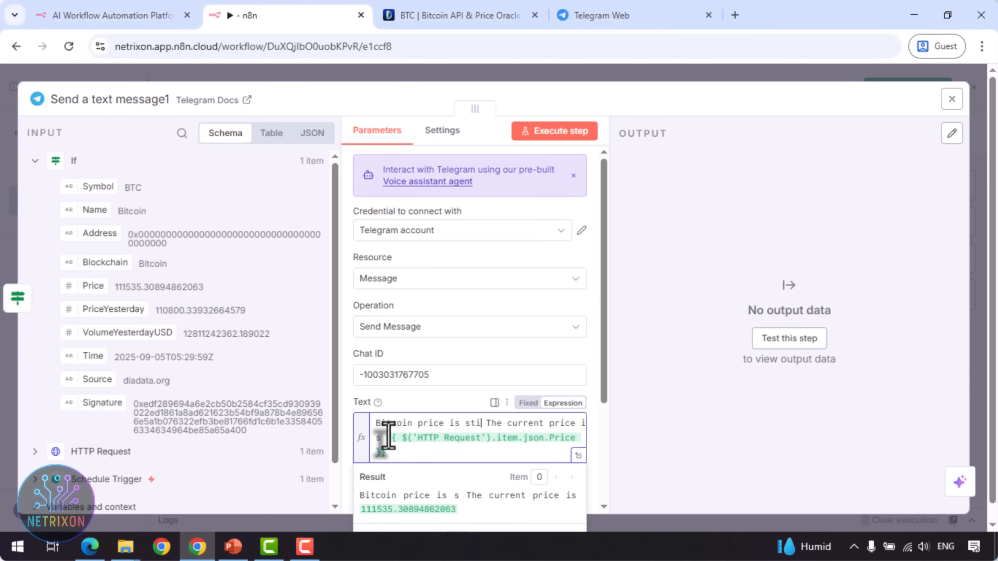
type("ll above y")
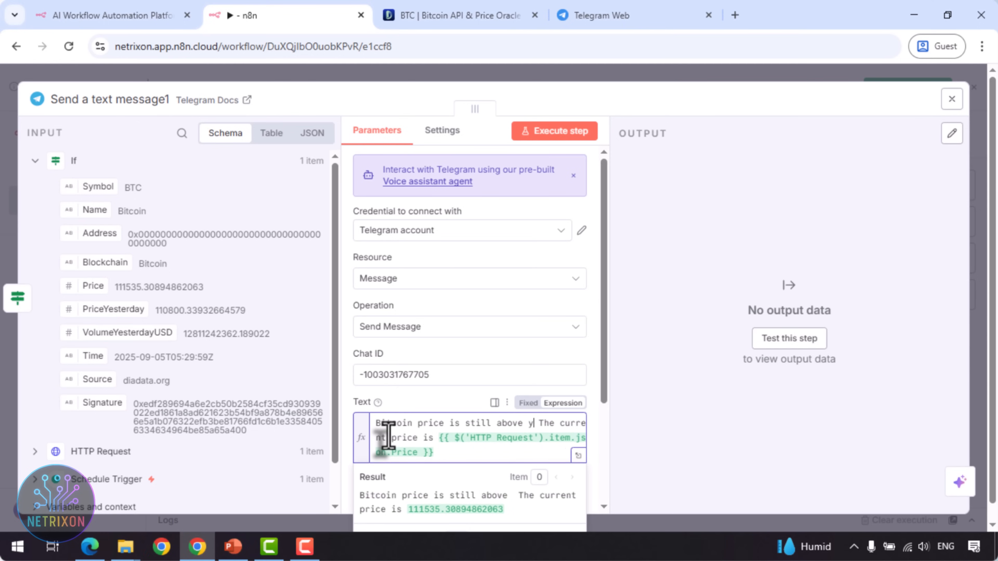
type("our taeget!")
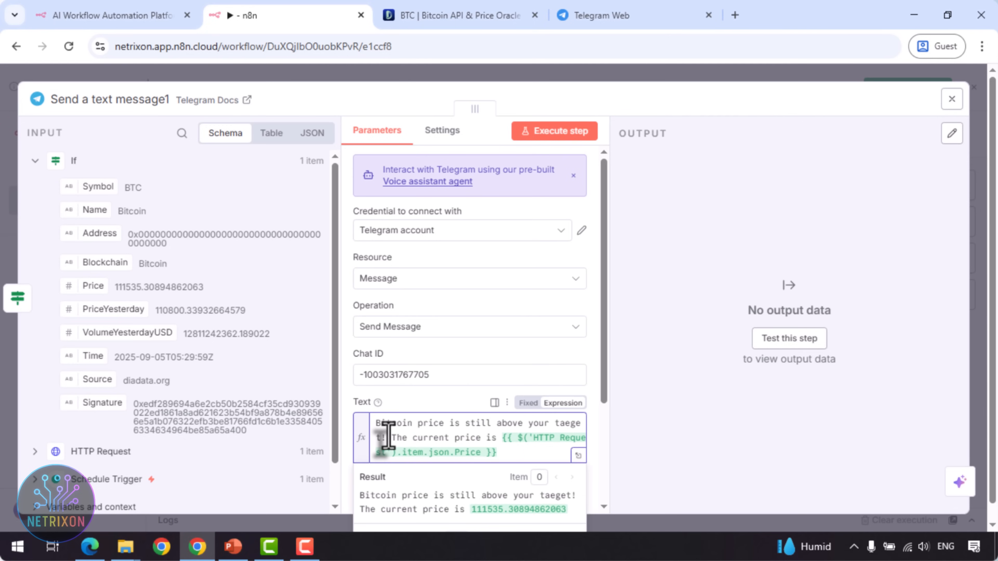
- Test the Send a text message1 node and check the message it sends to Netrixon Group in Telegram
left_click(800, 346)
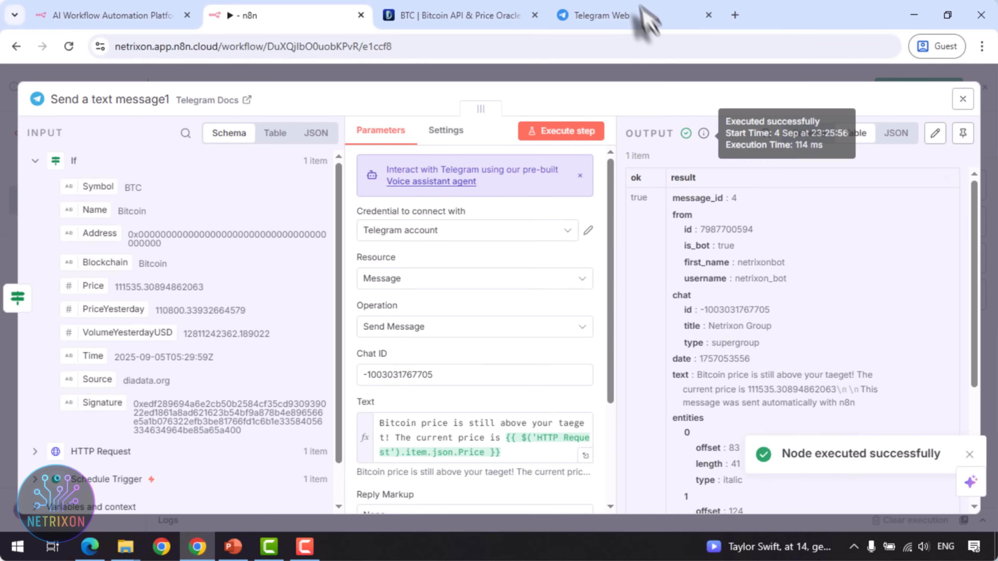
left_click(629, 17)
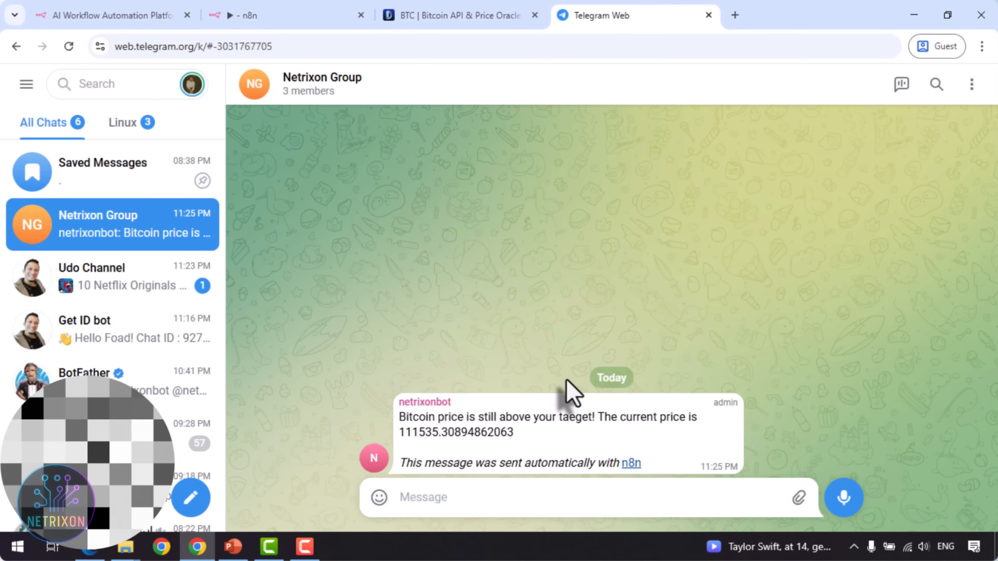
double_click(571, 395)
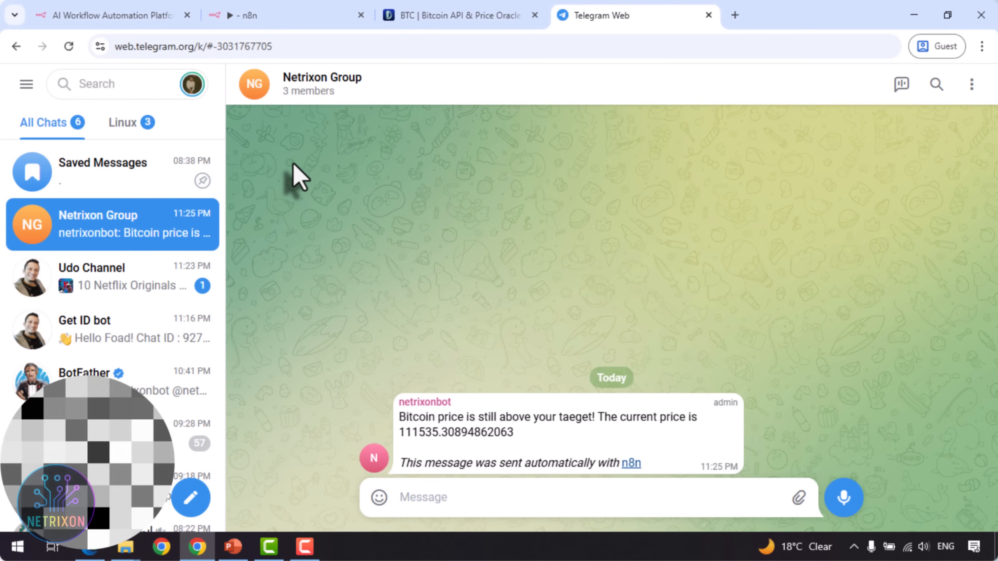
- Return to n8n, execute the whole workflow, and compare the price in the new Telegram message with DIA's Bitcoin price
left_click(269, 16)
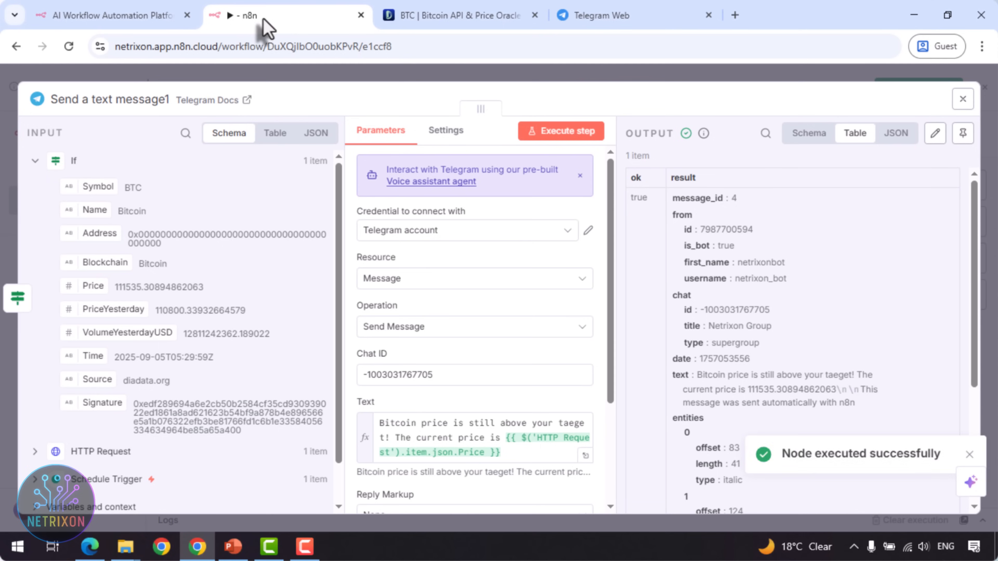
left_click(962, 100)
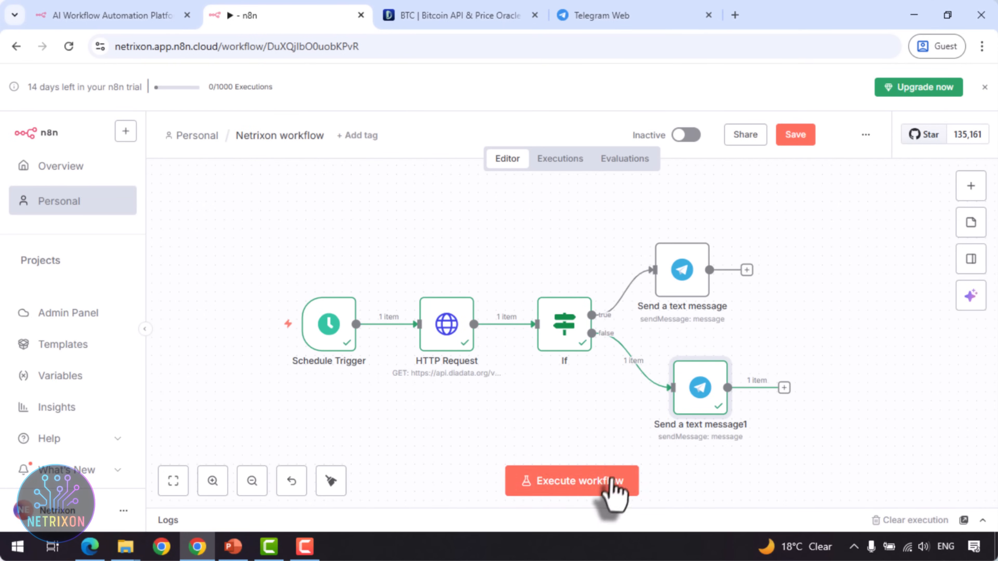
left_click(570, 481)
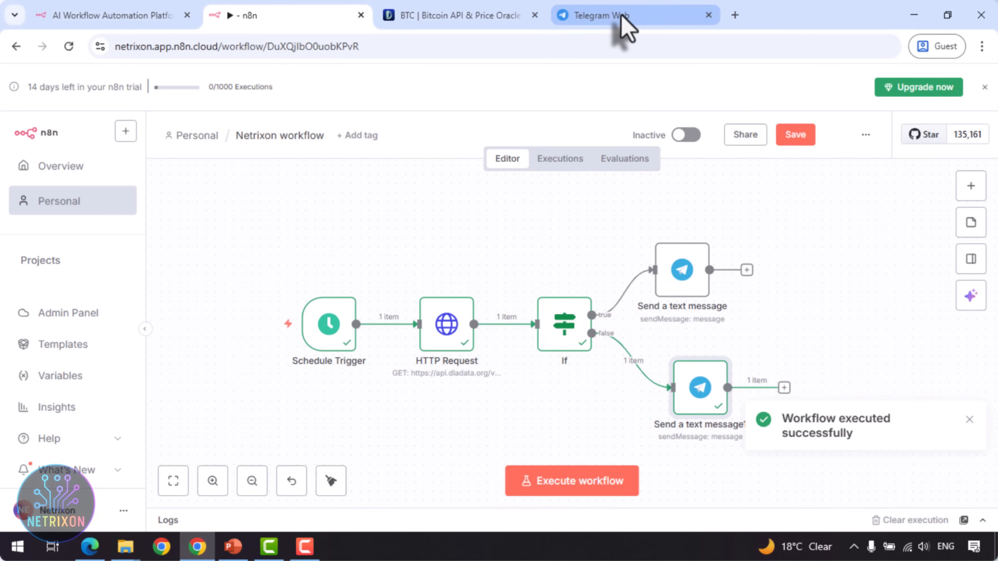
left_click(624, 24)
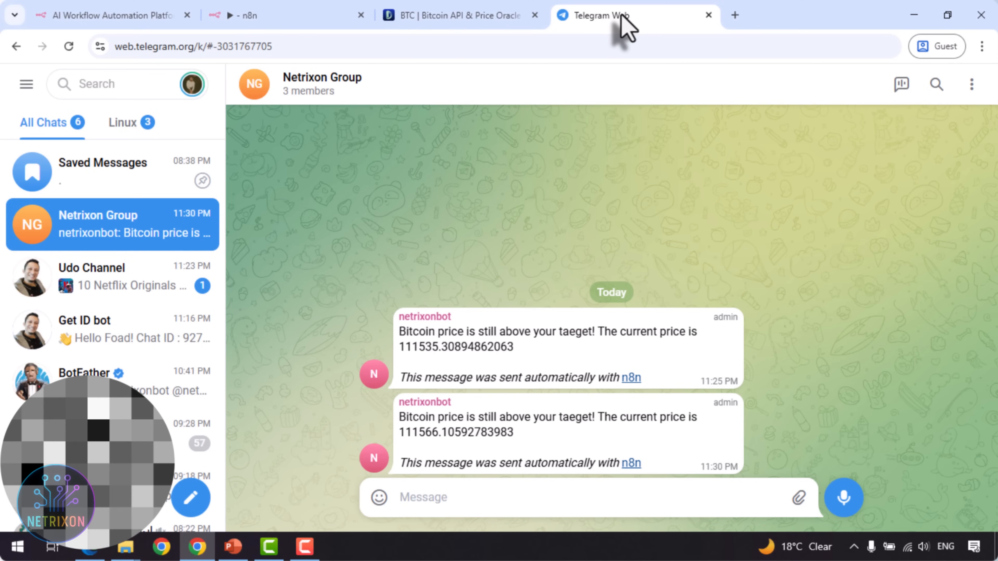
left_click(484, 25)
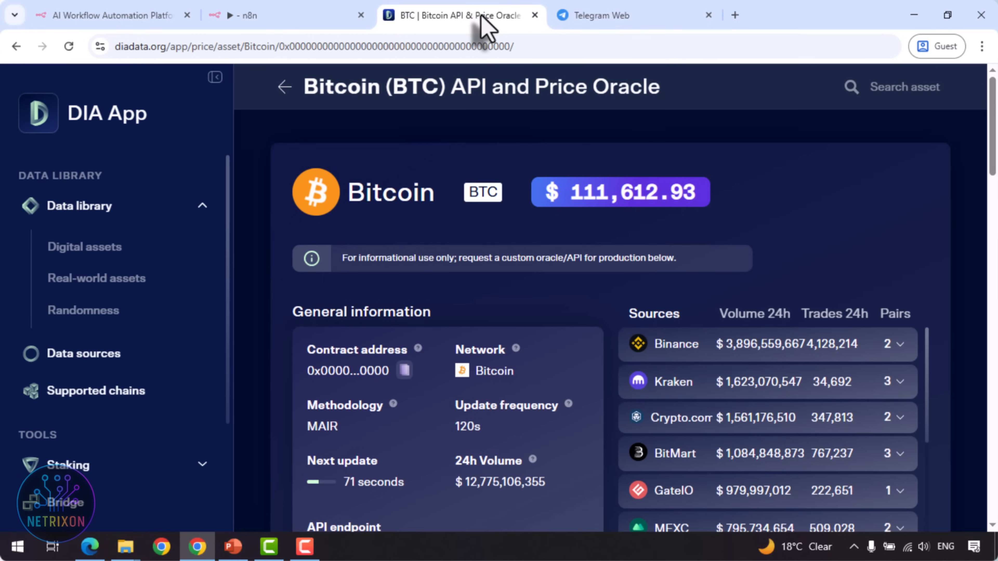
left_click(324, 17)
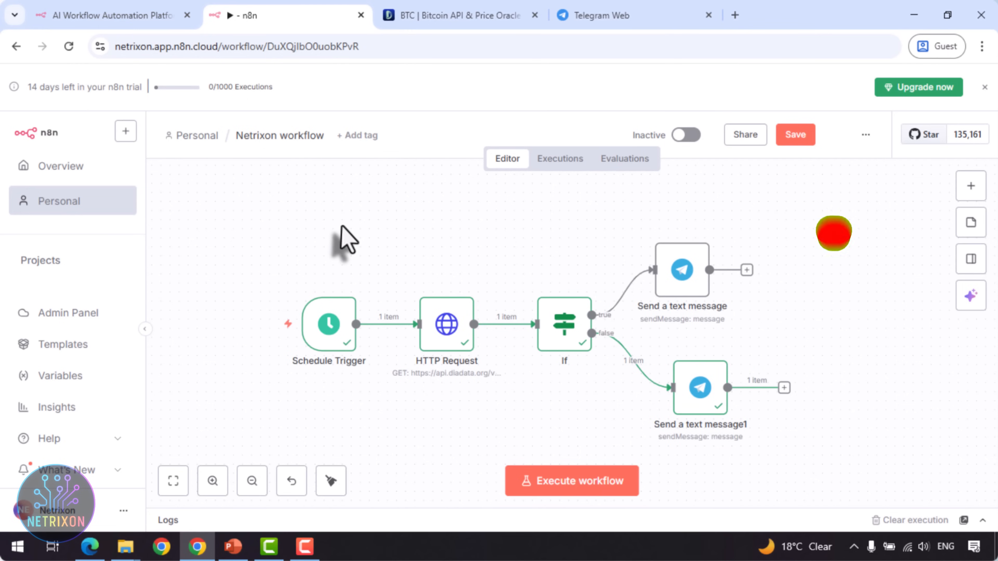
left_click(138, 20)
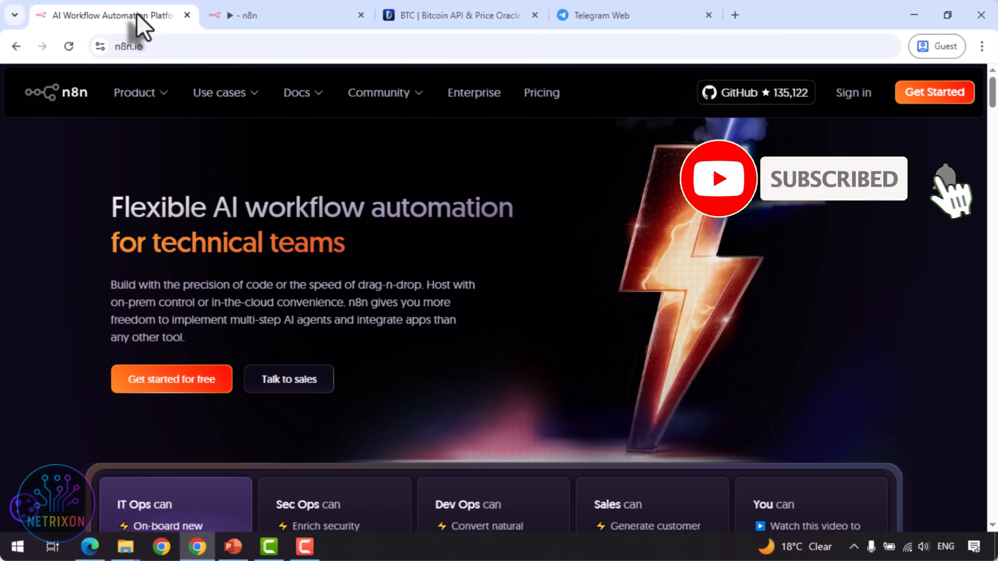